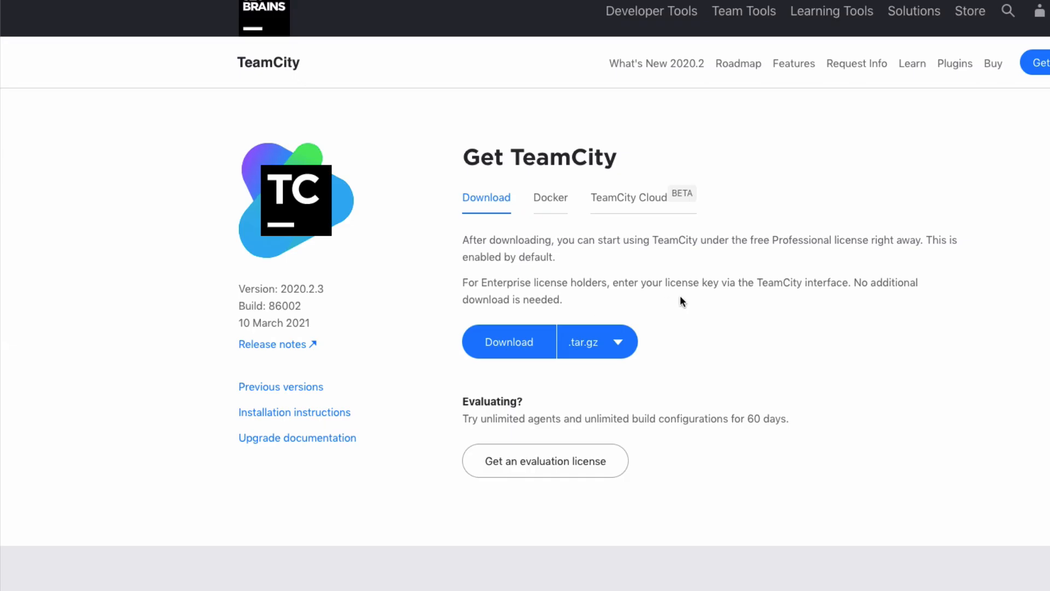
# Step: Zoom in on the Get TeamCity download page for version 2020.2.3
pyautogui.press('super+plus')
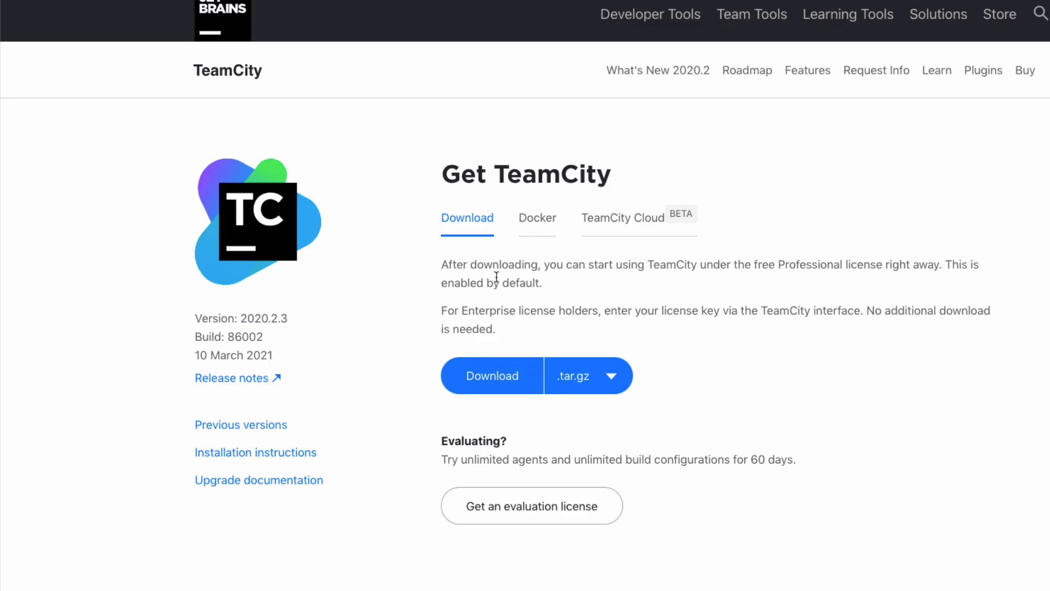
# Step: Show the Docker tab's docker run command and highlight the jetbrains/teamcity-server image name
pyautogui.click(530, 226)
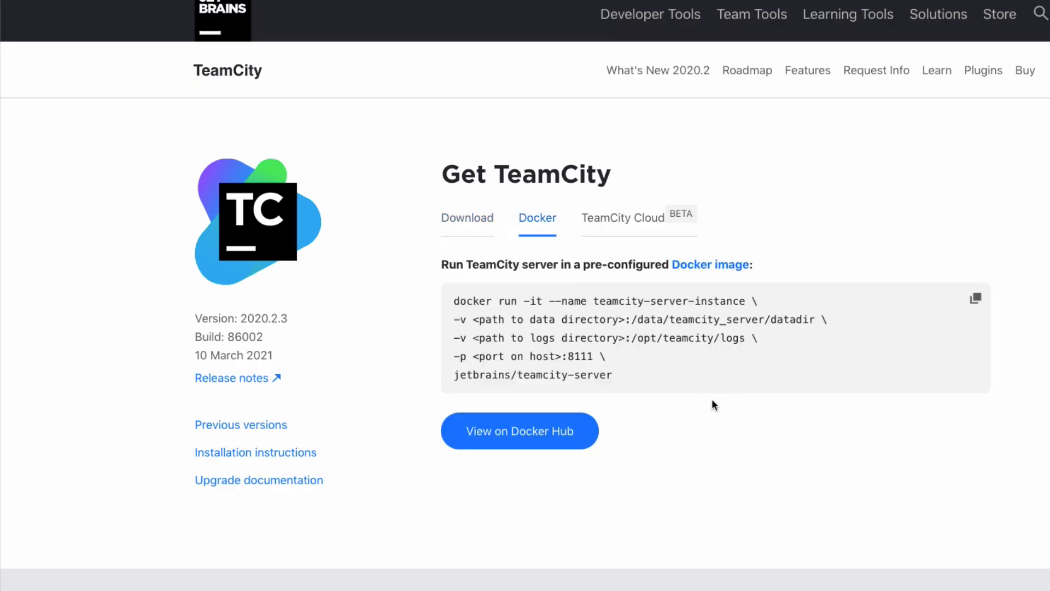
pyautogui.moveTo(702, 382); pyautogui.dragTo(431, 303)
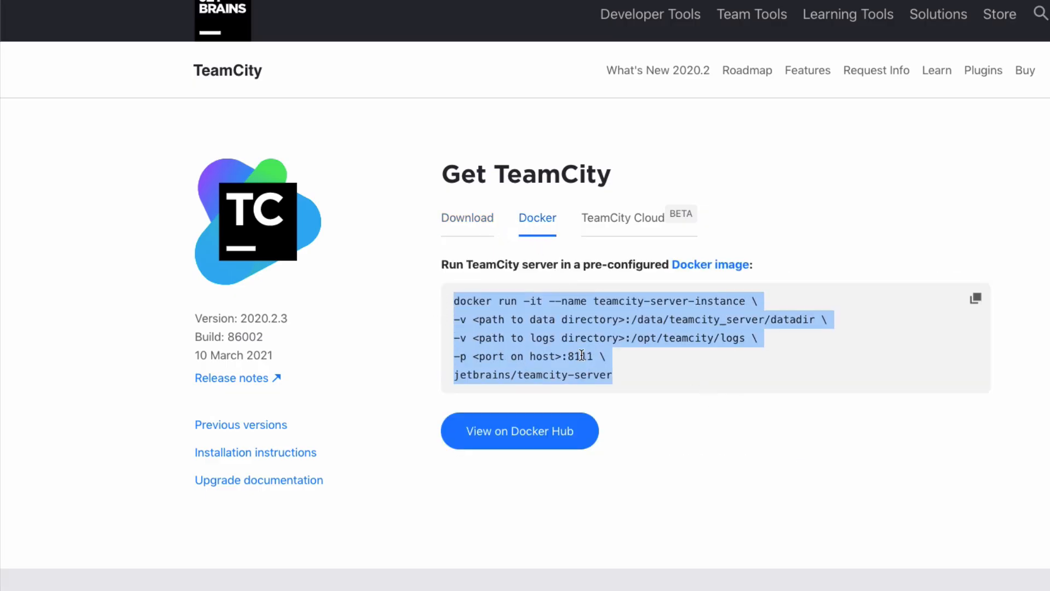
pyautogui.click(473, 343)
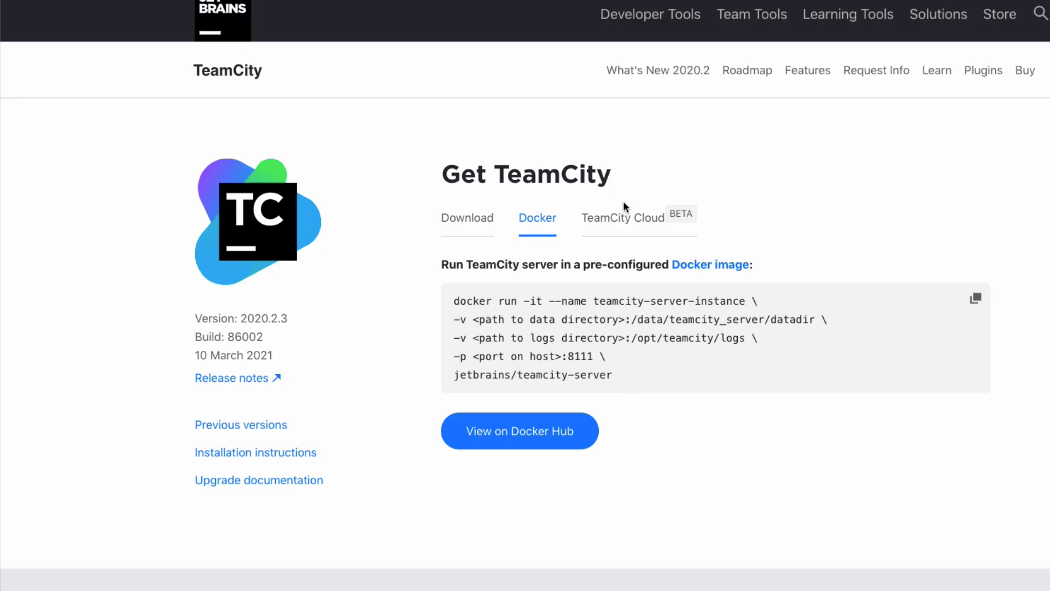
pyautogui.click(622, 216)
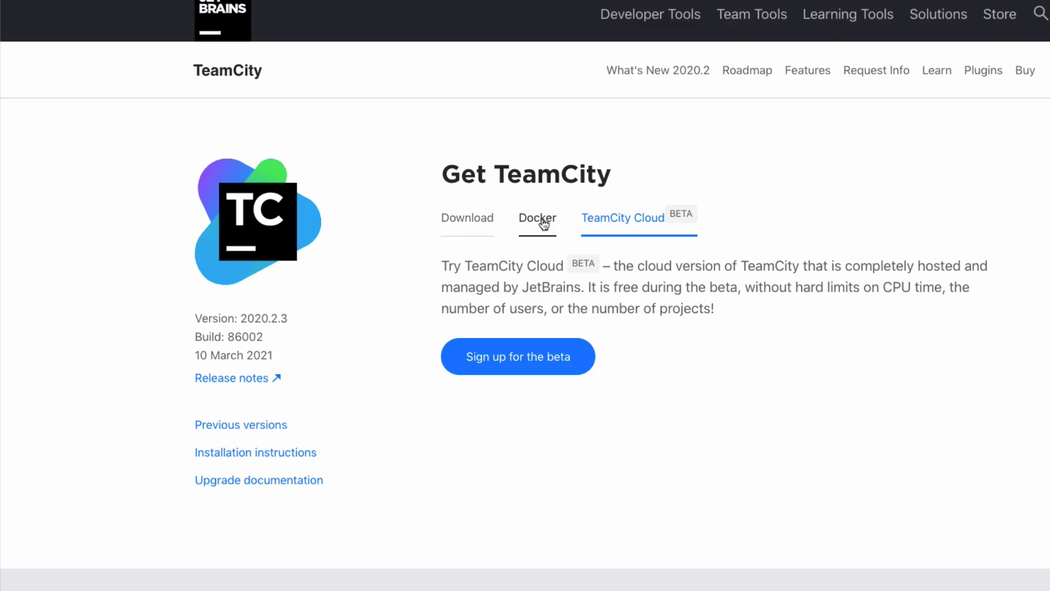
pyautogui.click(541, 220)
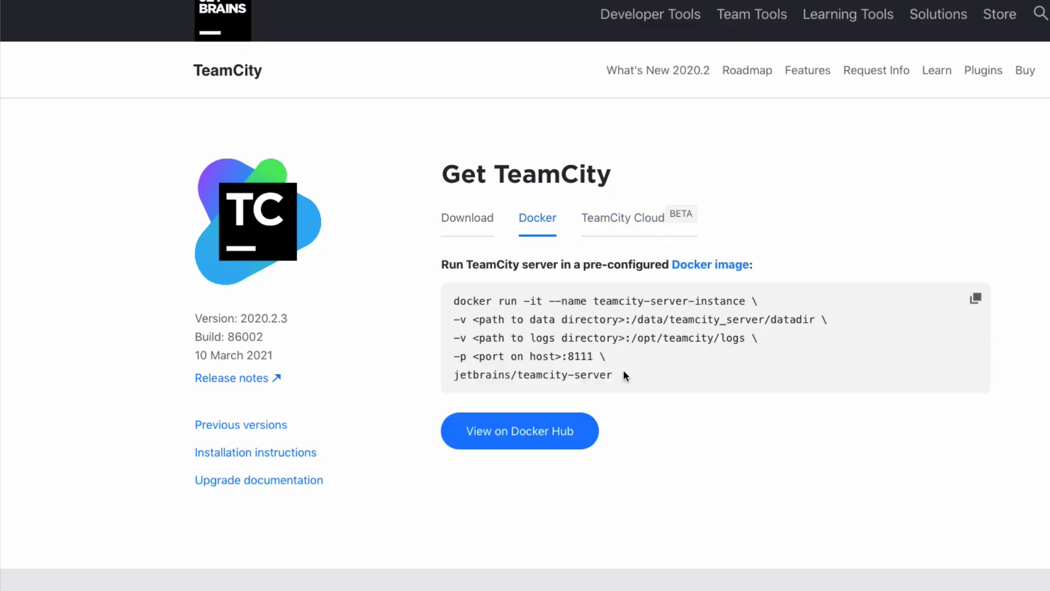
pyautogui.moveTo(454, 375); pyautogui.dragTo(676, 372)
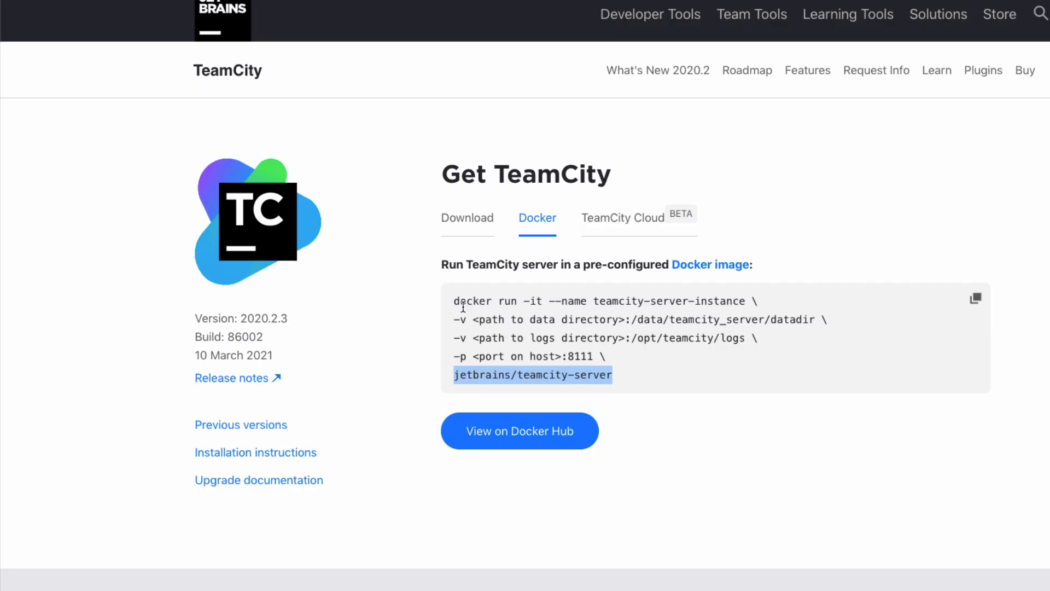
pyautogui.click(518, 321)
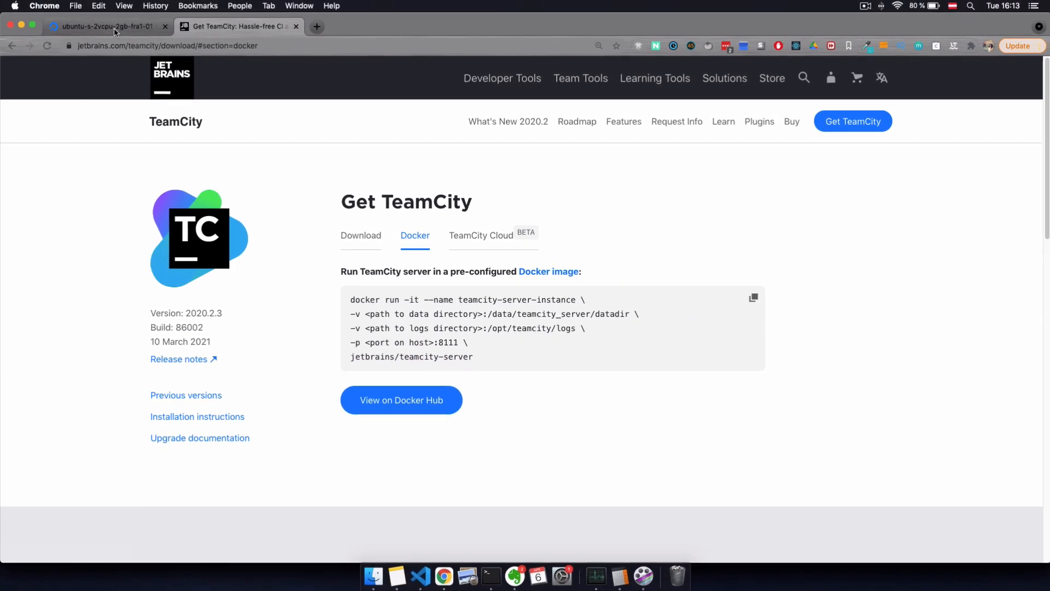
pyautogui.click(110, 27)
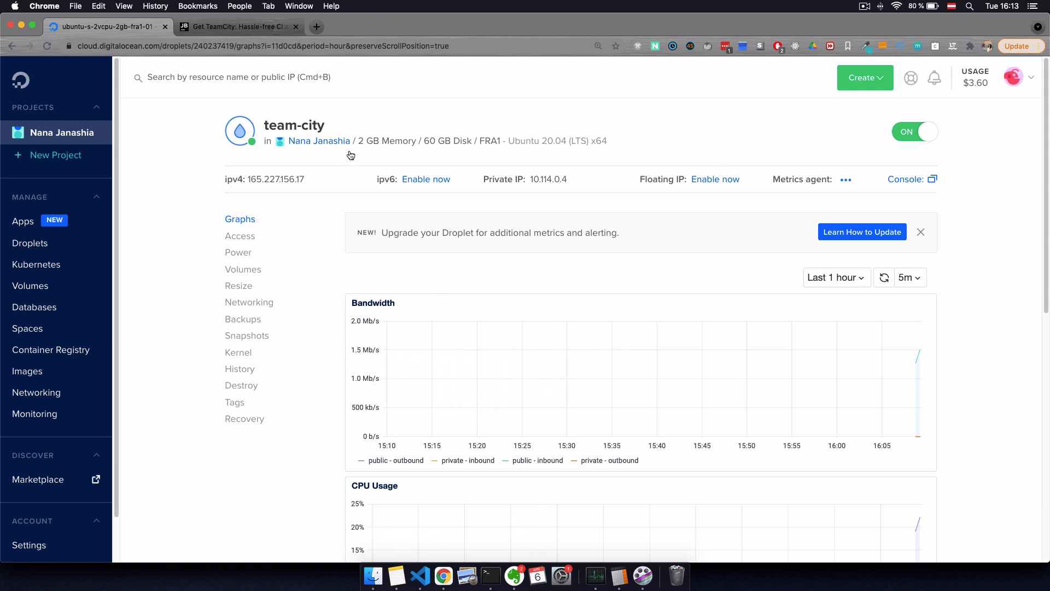
# Step: Bring up the root SSH terminal session on the team-city droplet
pyautogui.click(490, 576)
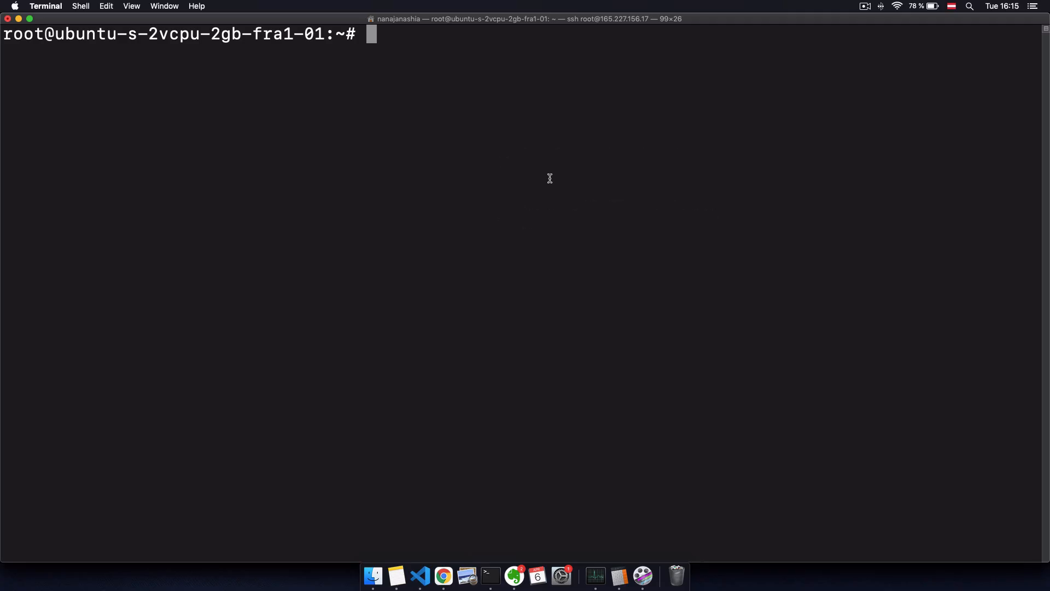
# Step: Start a multi-line docker run with volume team_city_data:/data/teamcity_server/datadir
pyautogui.write('docker ru')
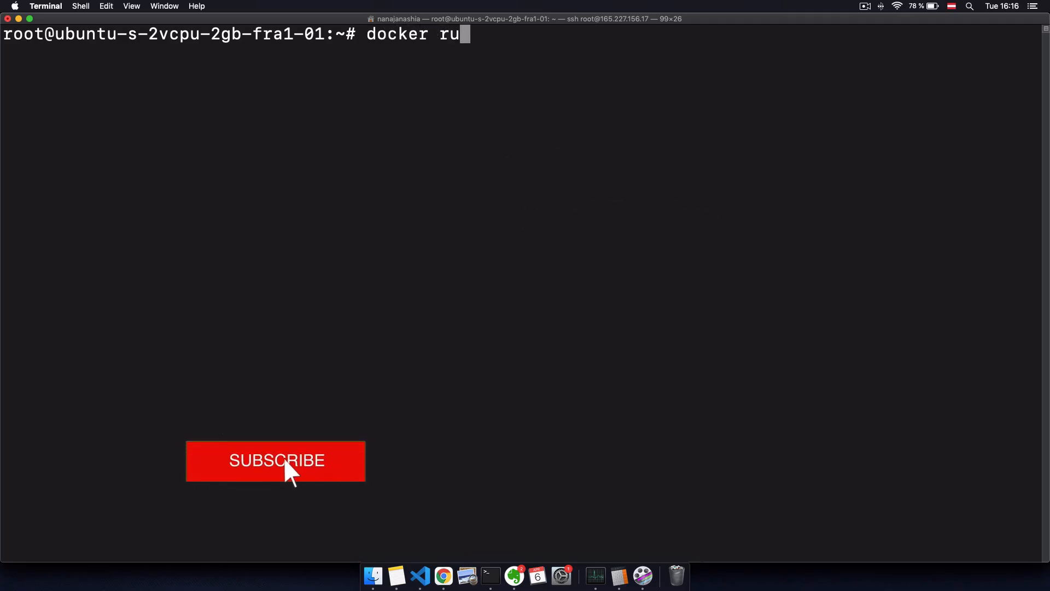
pyautogui.write('n')
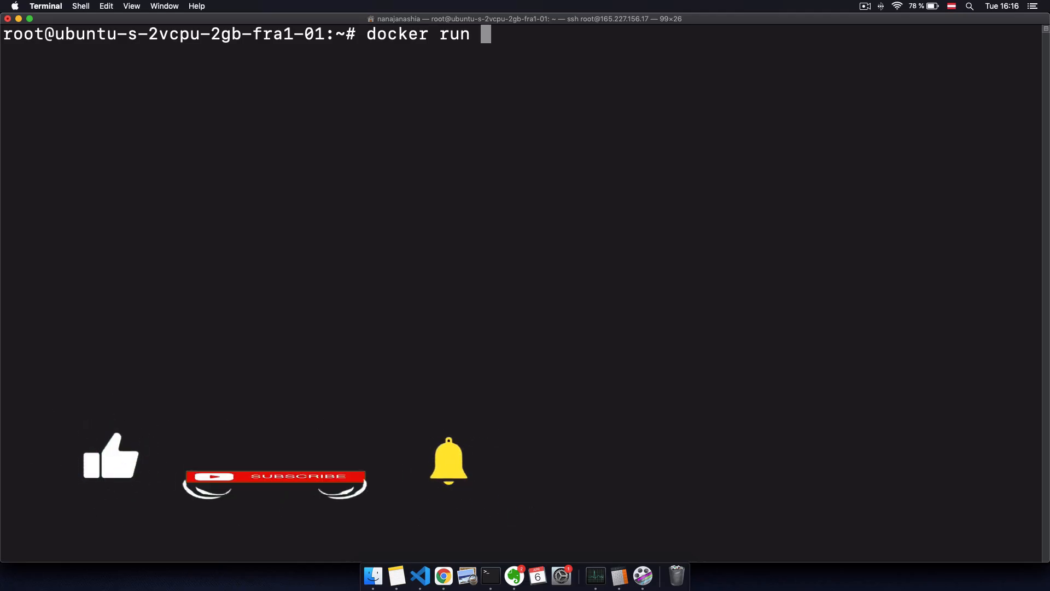
pyautogui.write('\\')
pyautogui.press('Return')
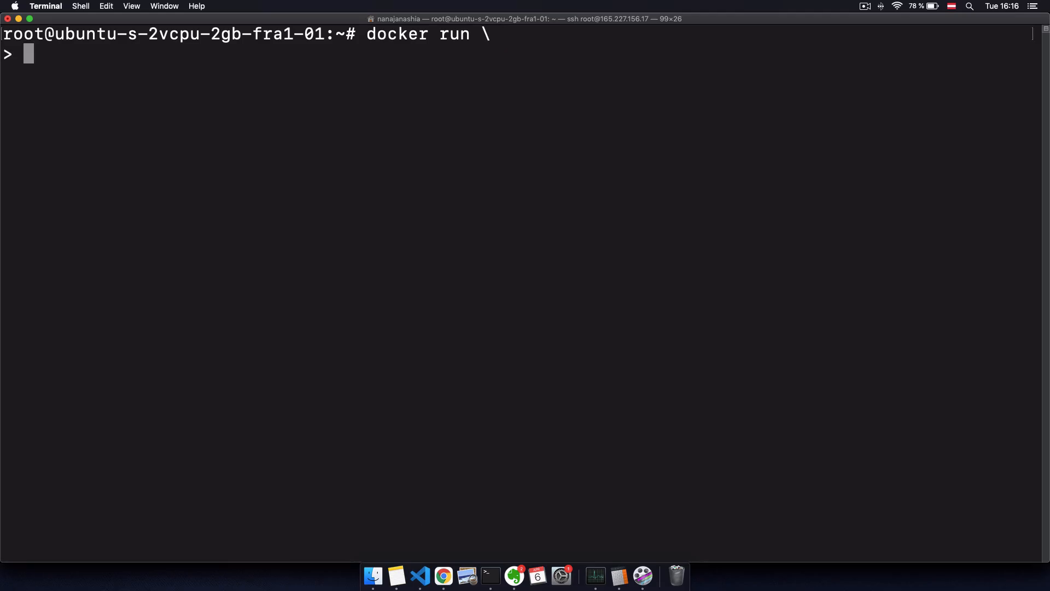
pyautogui.write('-v')
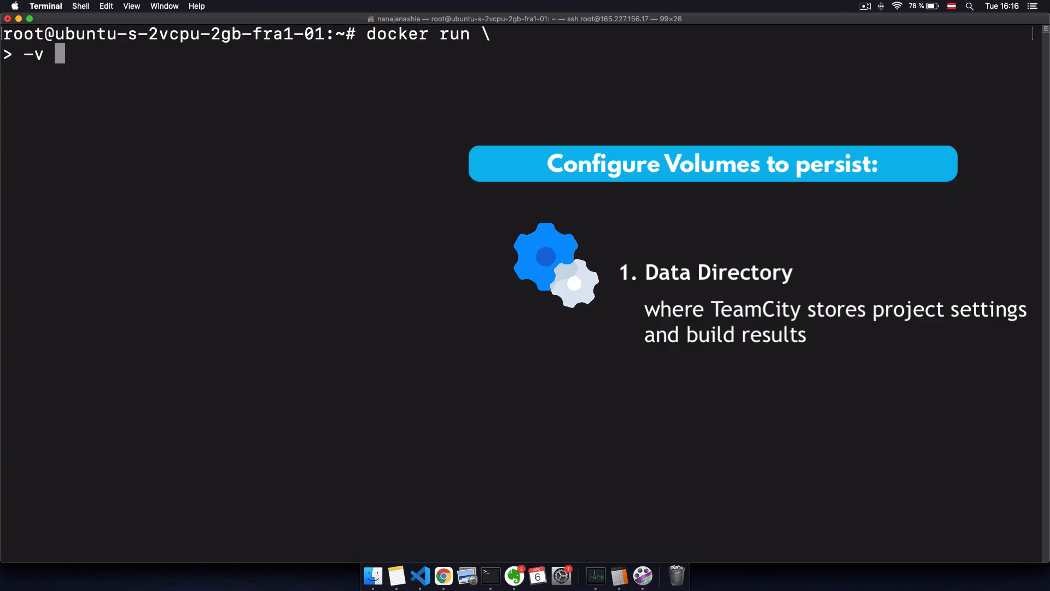
pyautogui.write('tea')
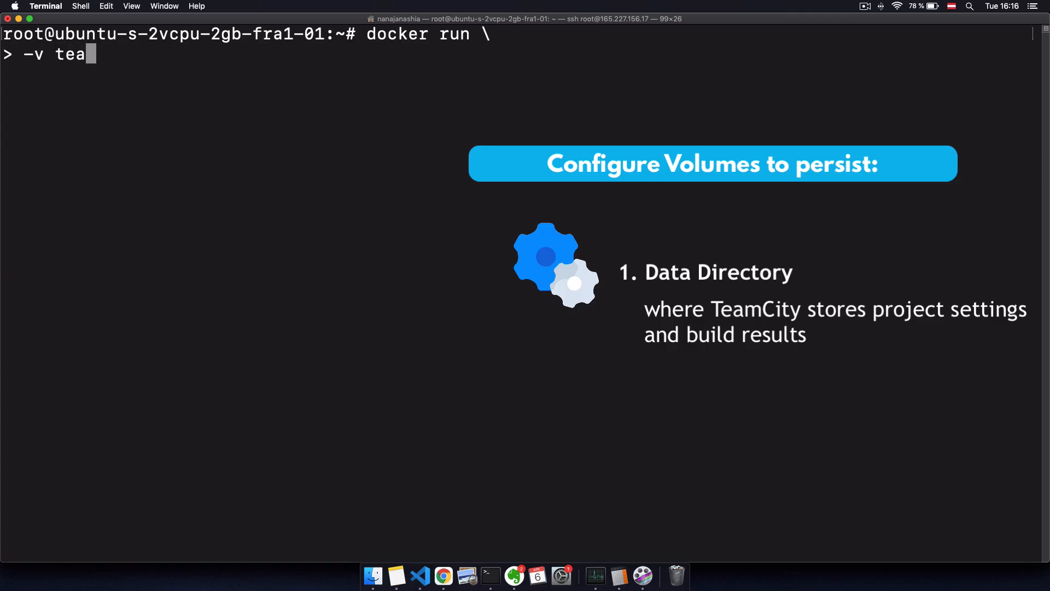
pyautogui.write('m_city_data:')
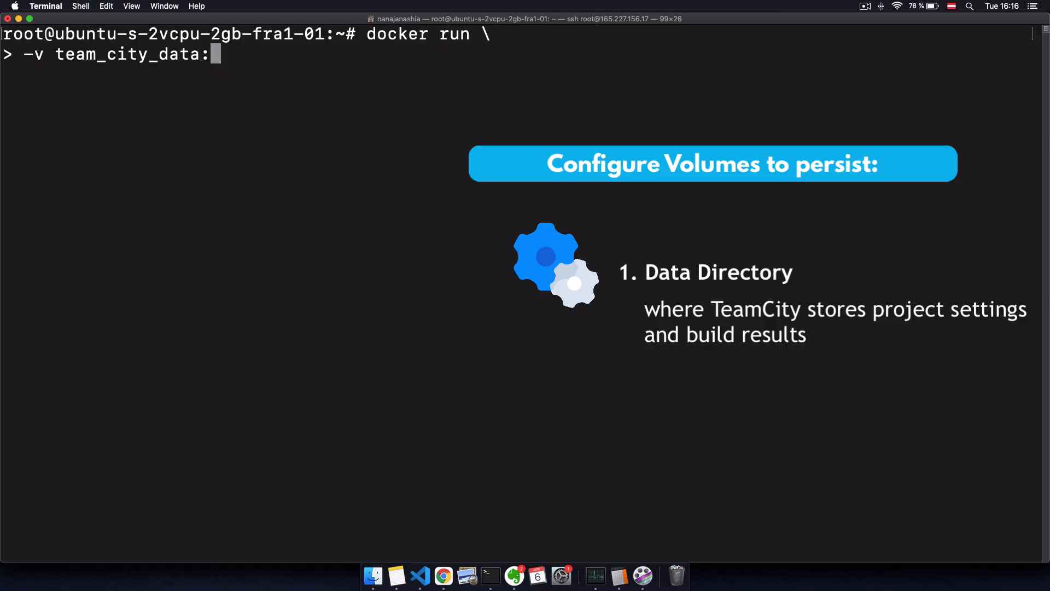
pyautogui.click(444, 575)
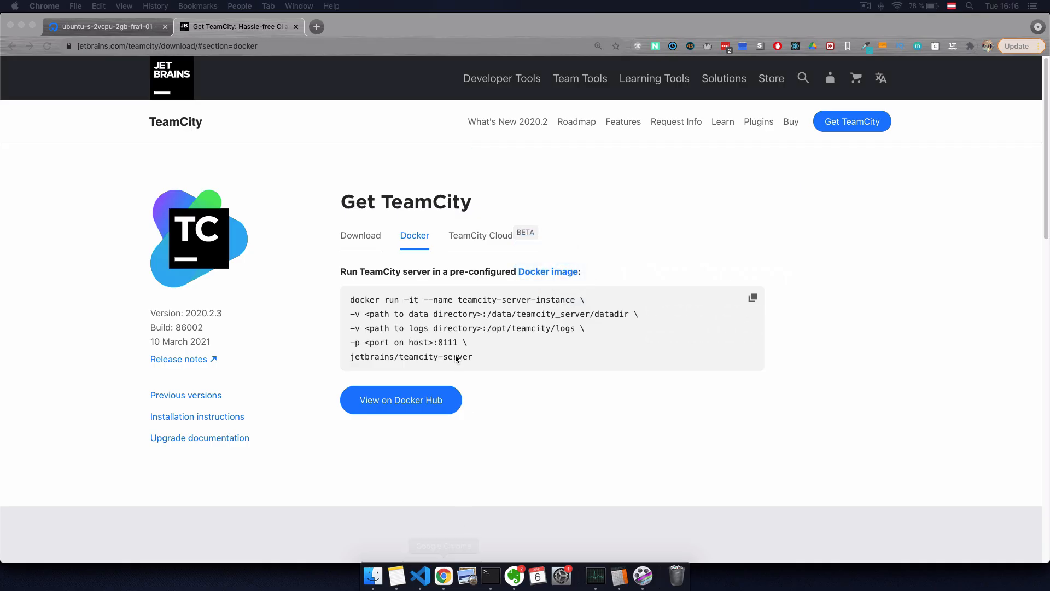
pyautogui.moveTo(487, 314); pyautogui.dragTo(628, 318)
pyautogui.press('super+c')
pyautogui.press('super+Tab')
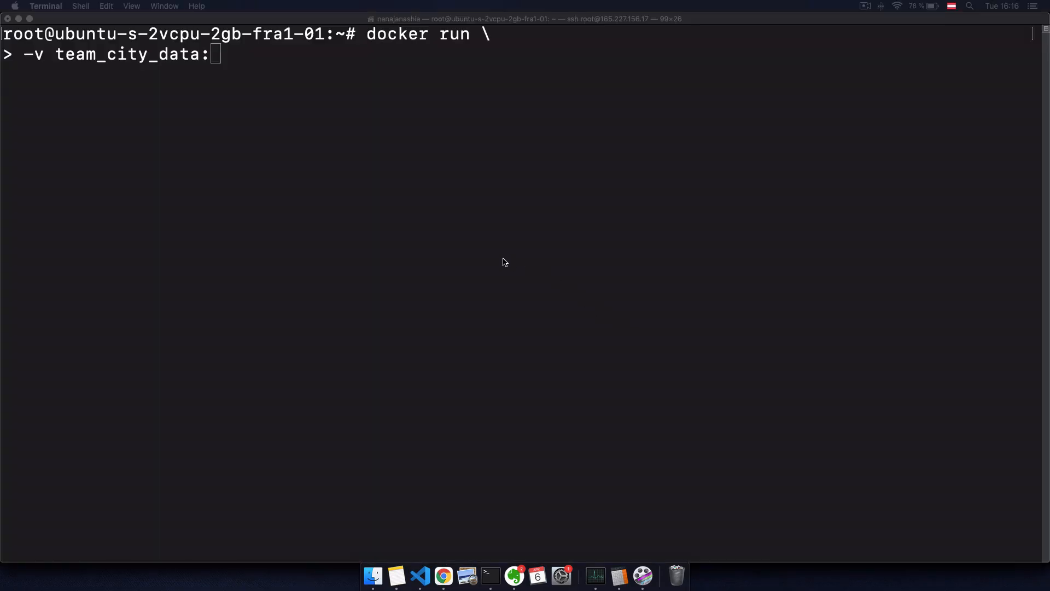
pyautogui.press('super+v')
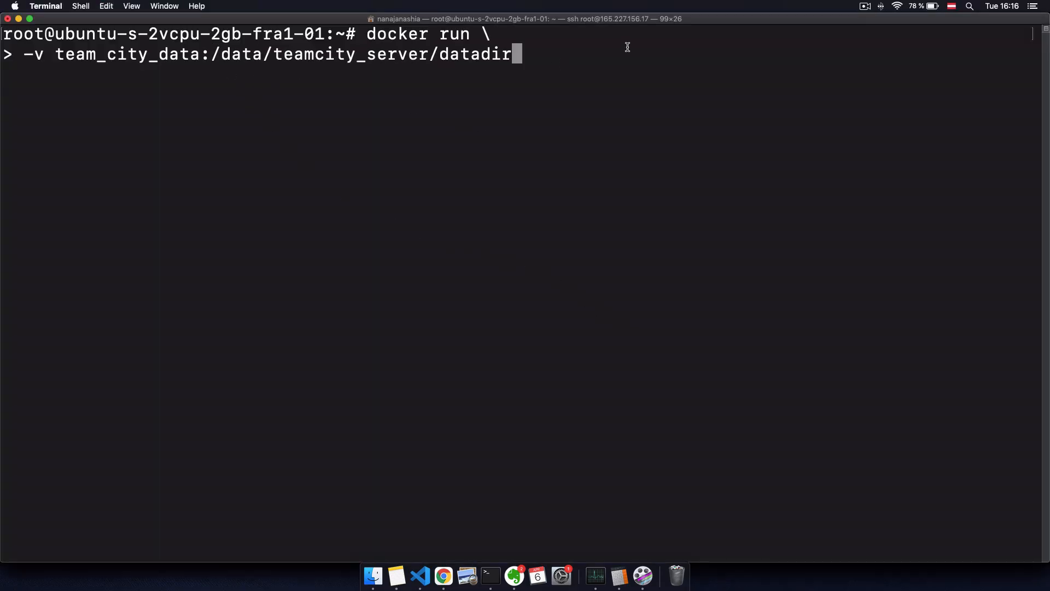
pyautogui.write('\\')
pyautogui.press('Return')
# Step: Add the volume mount team_city_logs:/opt/teamcity/logs, copying the path from the page
pyautogui.write('-')
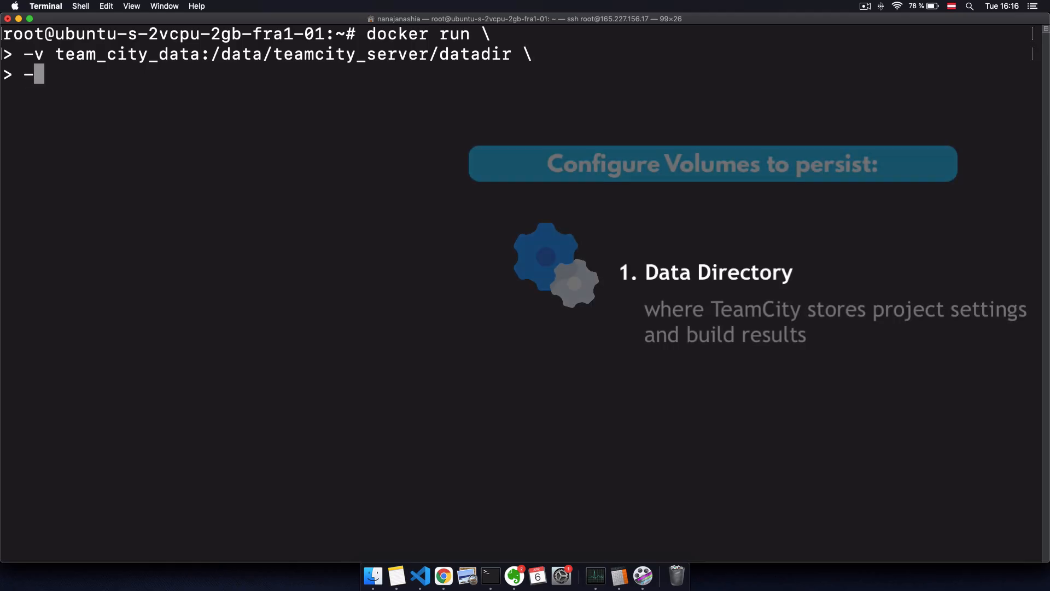
pyautogui.write('v ')
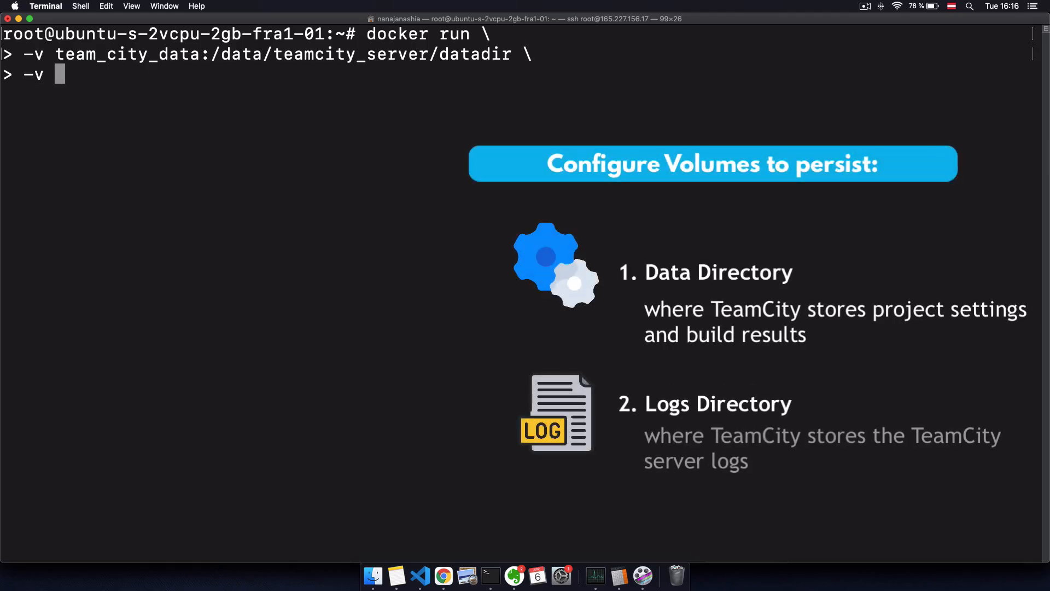
pyautogui.write('team_city_logs:')
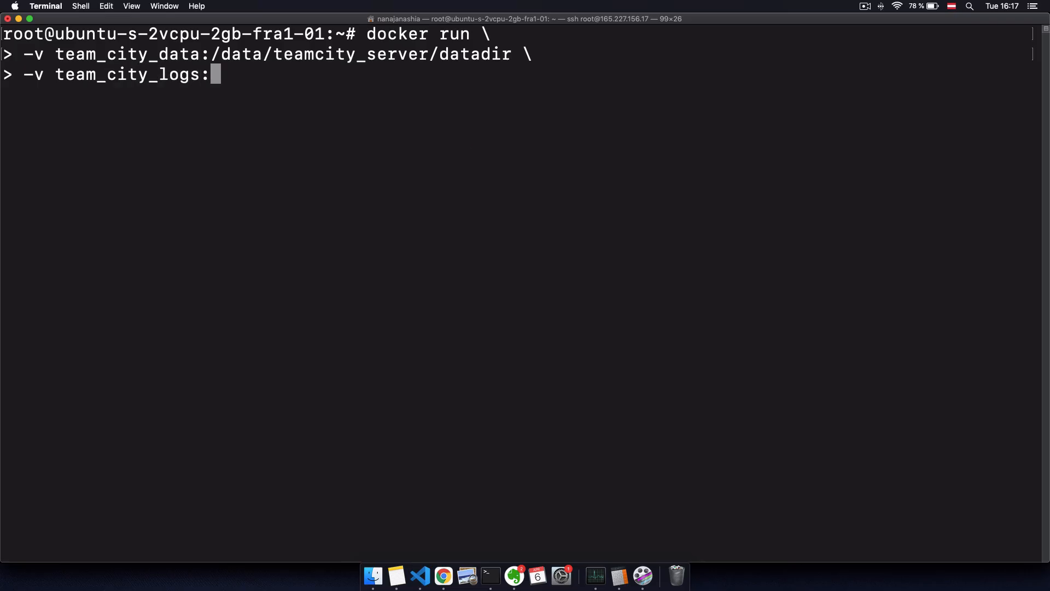
pyautogui.click(444, 576)
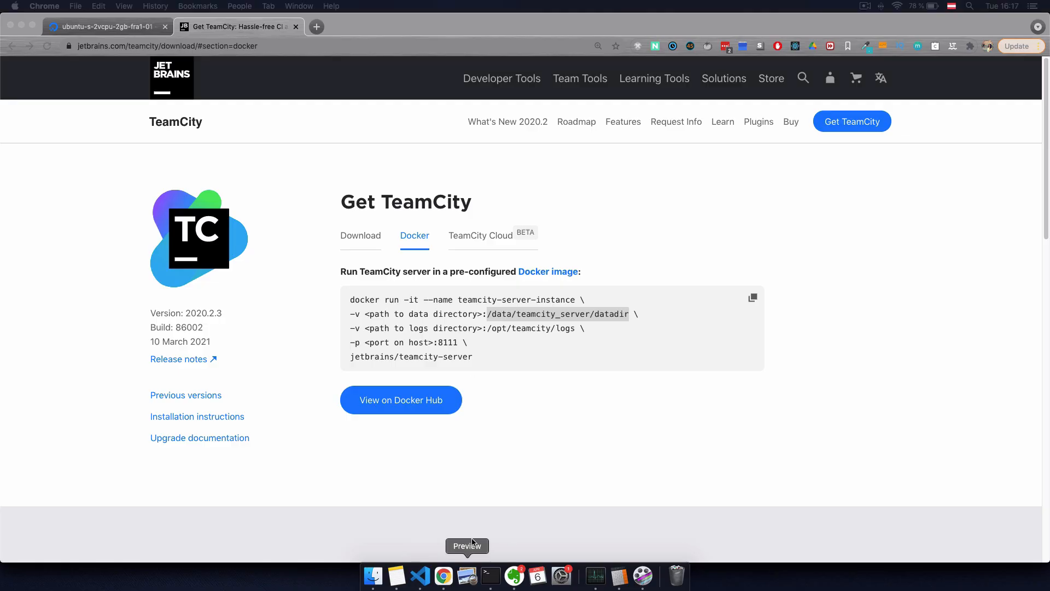
pyautogui.moveTo(488, 329); pyautogui.dragTo(575, 329)
pyautogui.press('super+c')
pyautogui.press('super+Tab')
pyautogui.press('super+v')
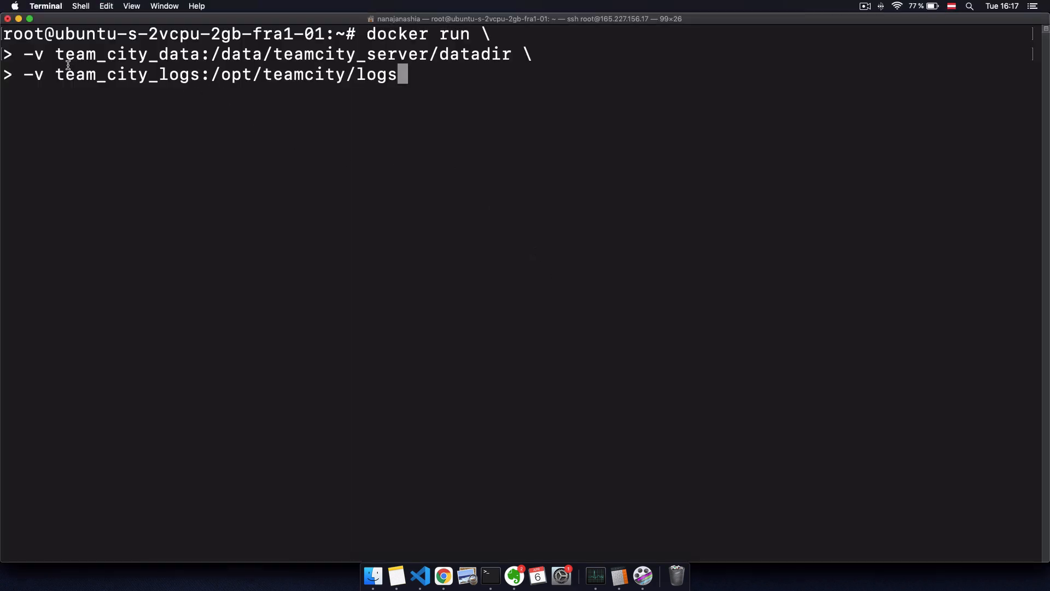
pyautogui.moveTo(55, 54); pyautogui.dragTo(197, 56)
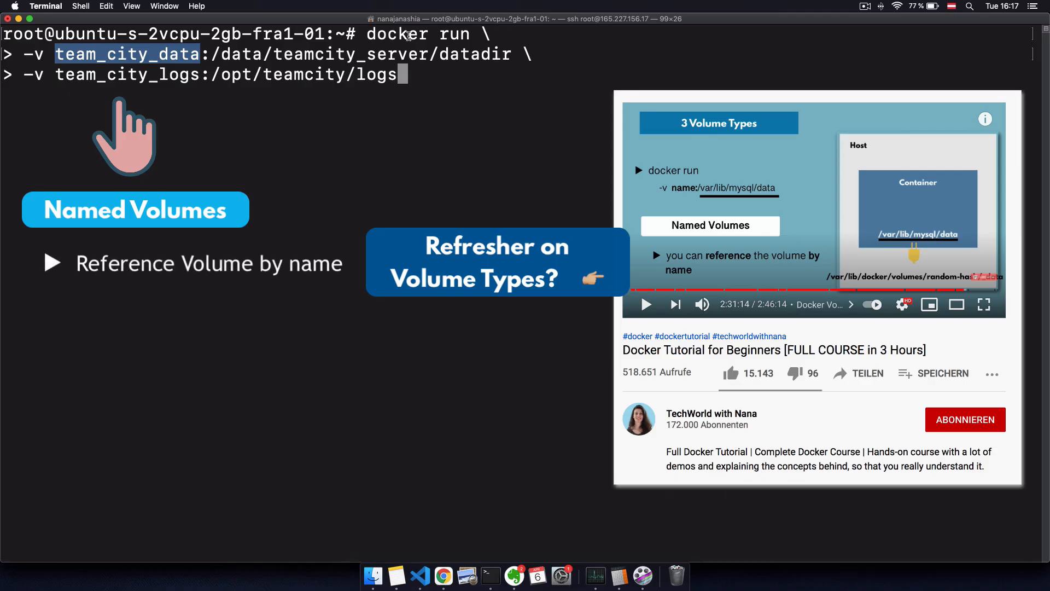
pyautogui.moveTo(211, 82); pyautogui.dragTo(399, 81)
pyautogui.click(455, 79)
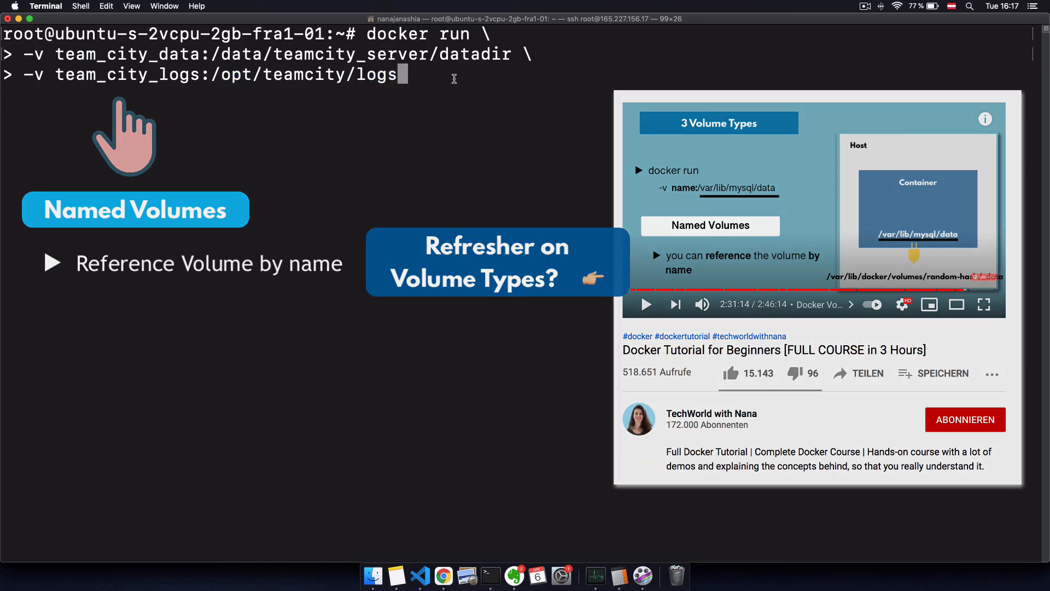
# Step: Add the port mapping -p 8111:8111 to the docker run command
pyautogui.write('\\')
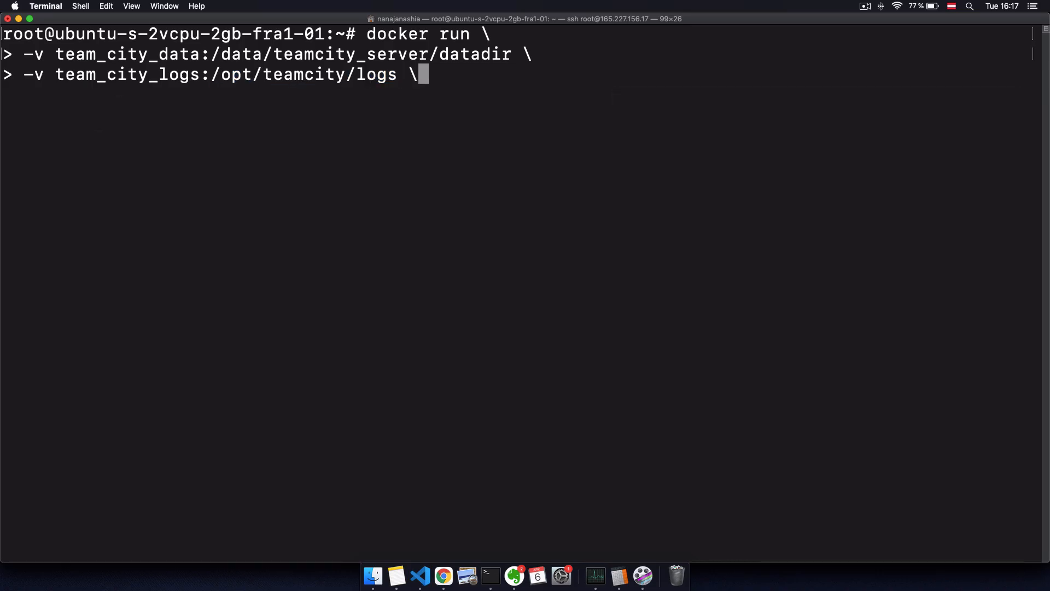
pyautogui.press('Return')
pyautogui.tripleClick(410, 263)
pyautogui.write('-p ')
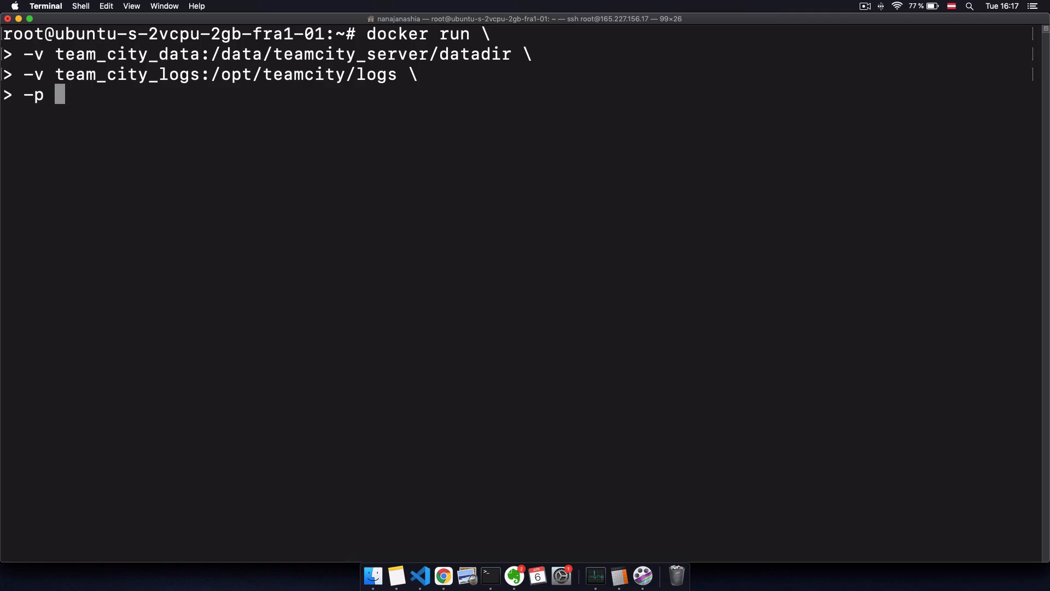
pyautogui.write('8111:8111')
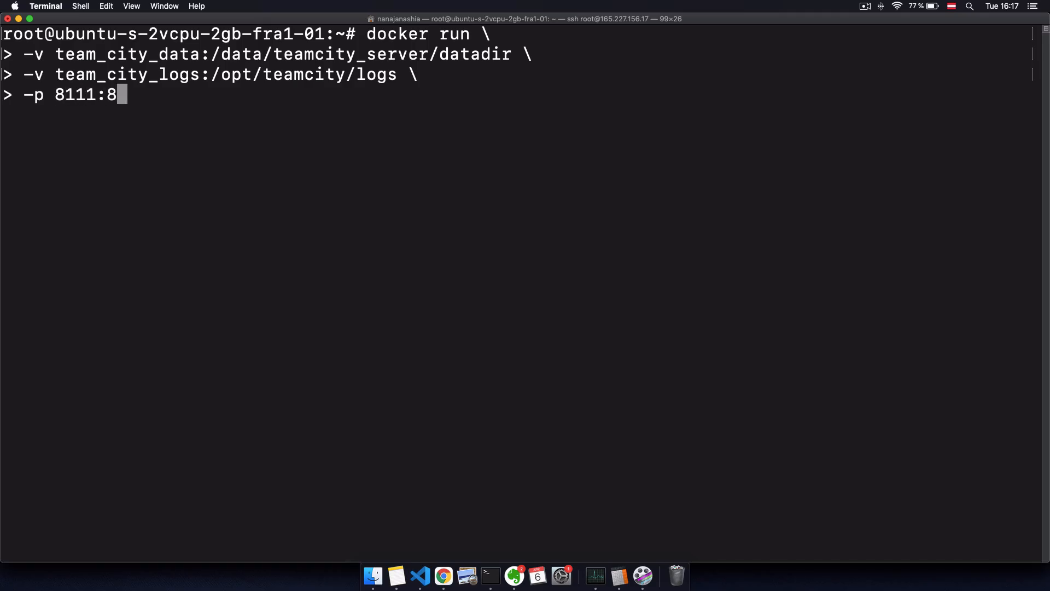
pyautogui.click(442, 575)
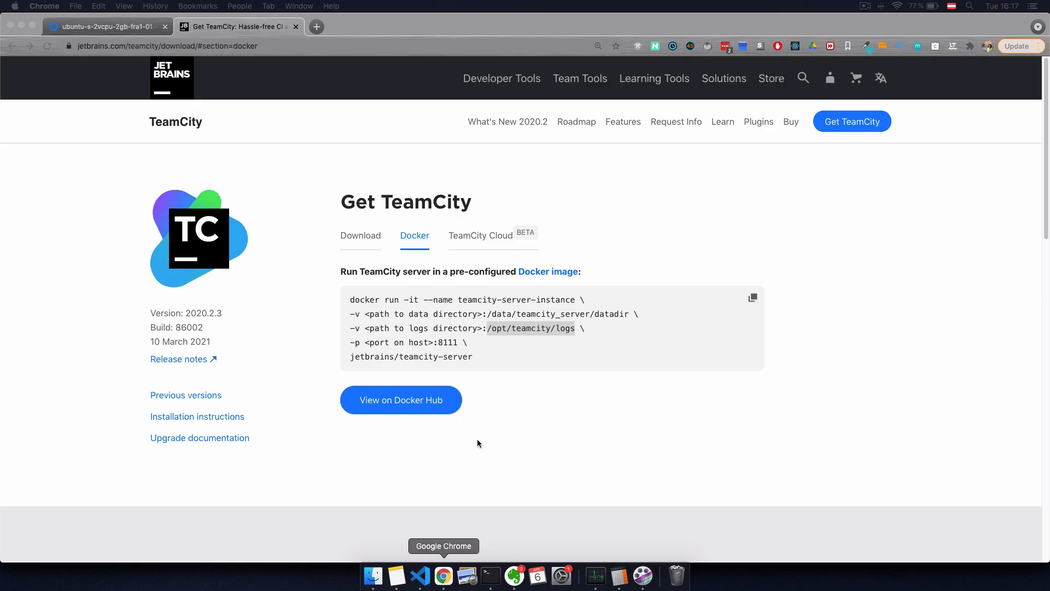
pyautogui.doubleClick(449, 345)
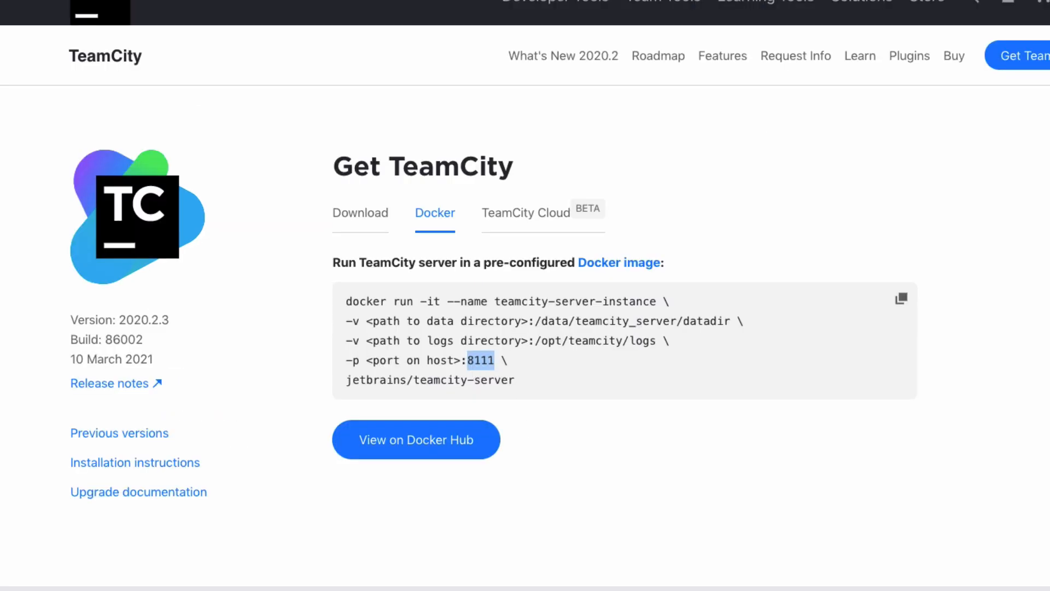
pyautogui.click(461, 360)
pyautogui.moveTo(461, 360); pyautogui.dragTo(512, 428)
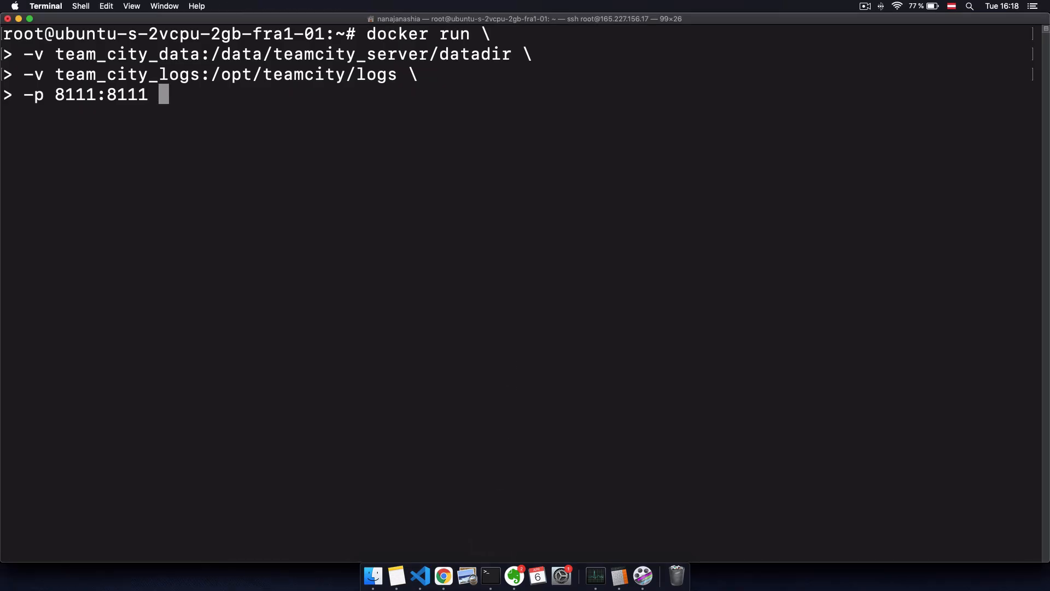
# Step: Finish with -d jetbrains/teamcity-server and run the container
pyautogui.write('\\')
pyautogui.press('Return')
pyautogui.write('-d')
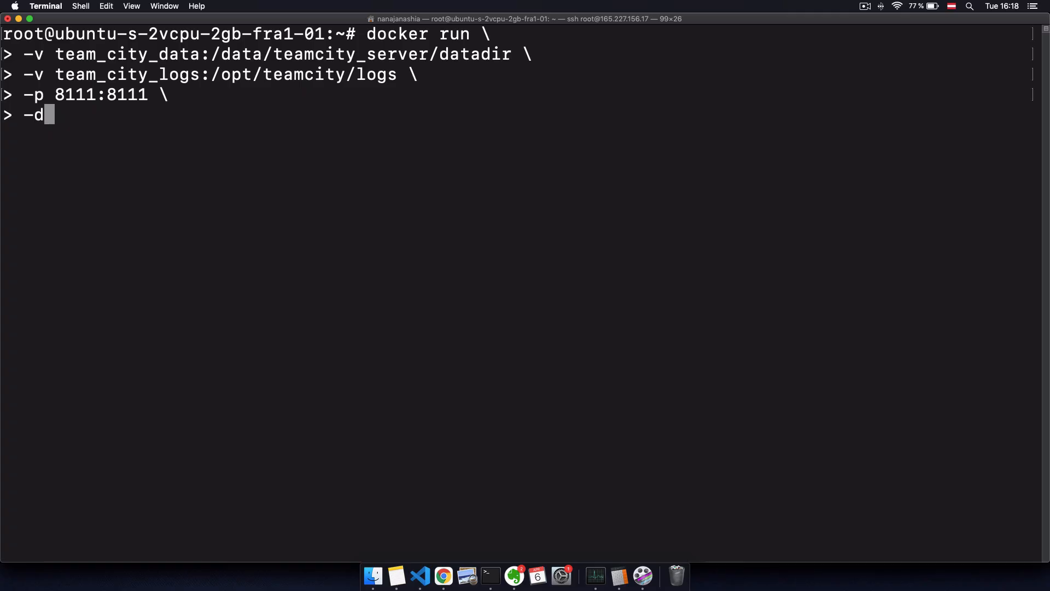
pyautogui.press('super+v')
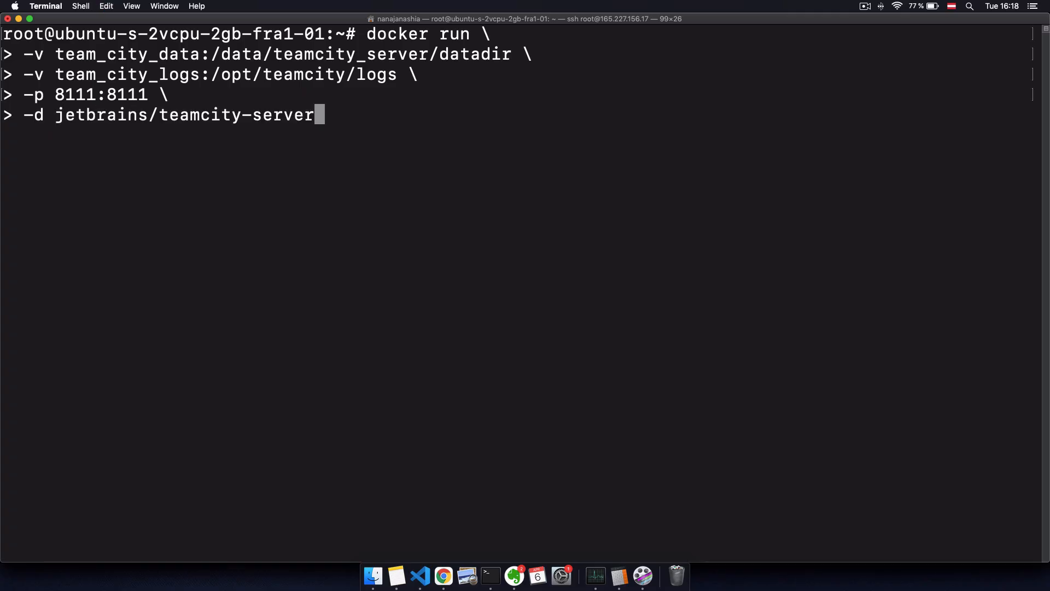
pyautogui.press('Return')
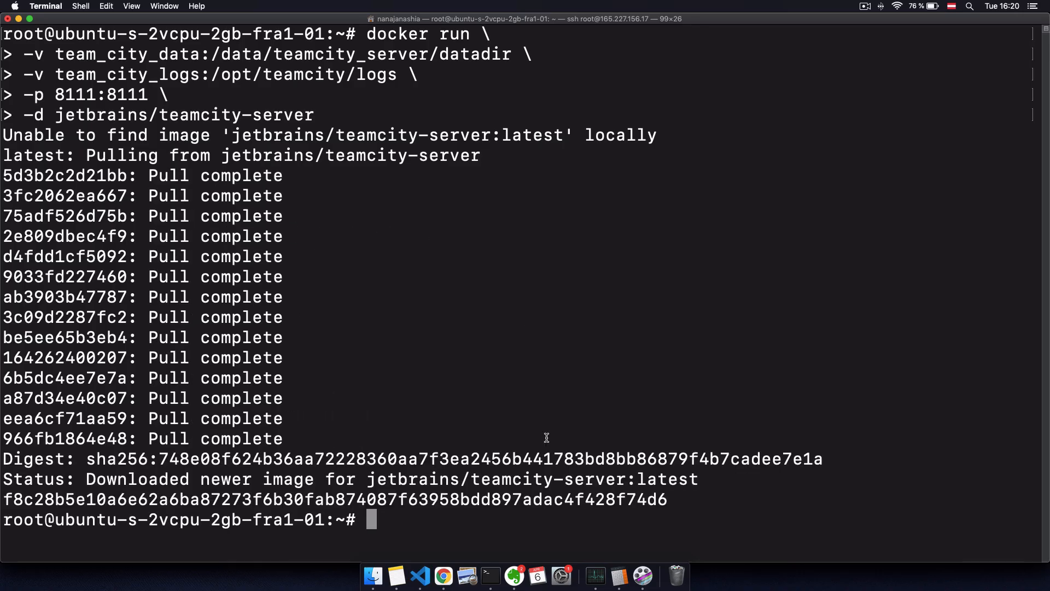
# Step: Run docker ps to confirm the container is exposing port 8111
pyautogui.write('docker ps')
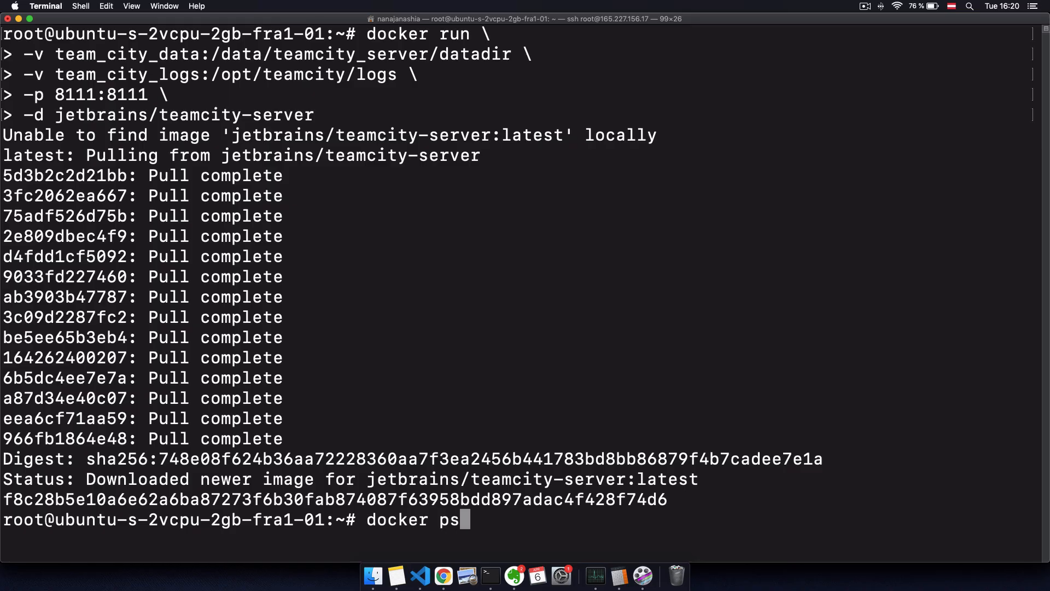
pyautogui.press('Return')
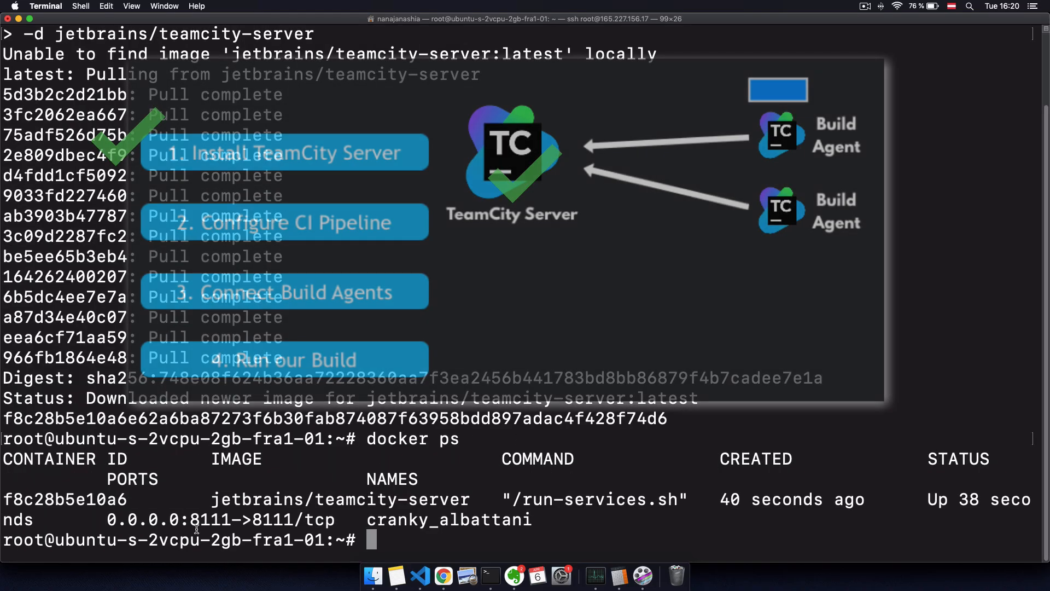
pyautogui.doubleClick(202, 516)
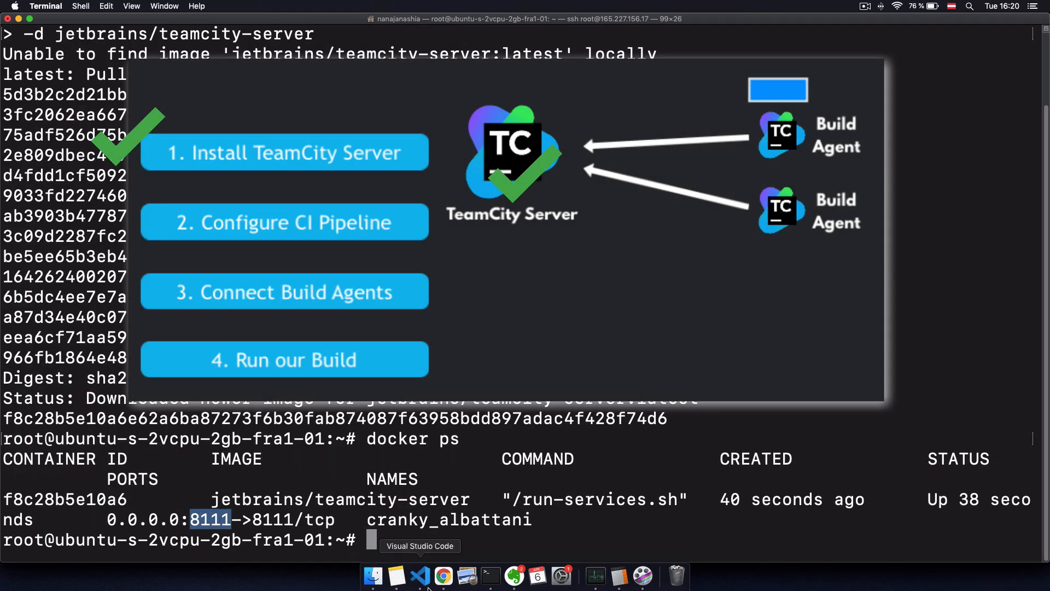
pyautogui.click(443, 575)
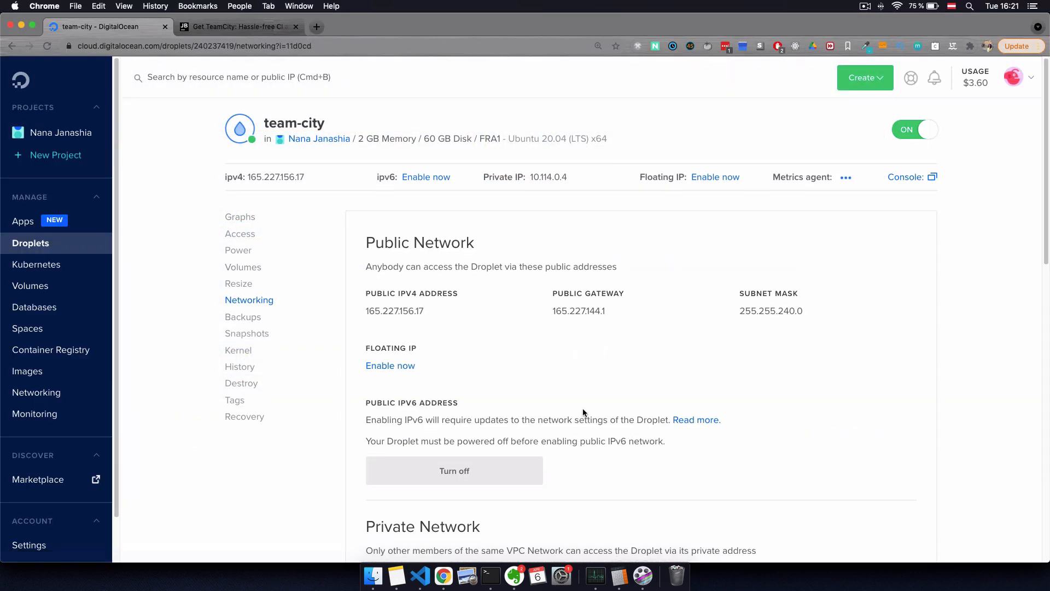
# Step: Check the droplet's inbound firewall rules, then paste its IP into a new browser tab
pyautogui.scroll(-10, 583, 408)
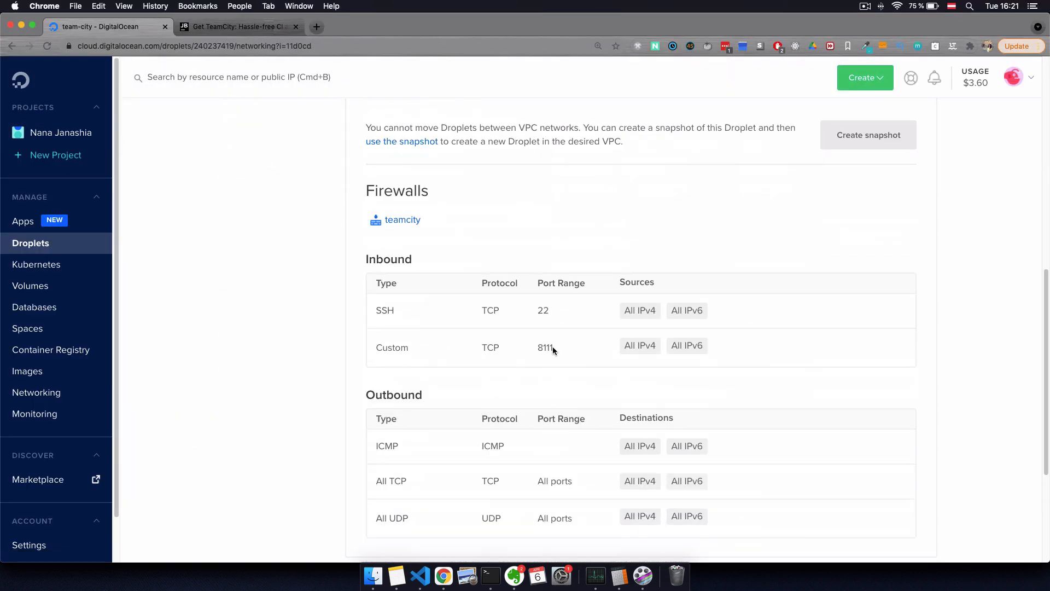
pyautogui.scroll(10, 557, 356)
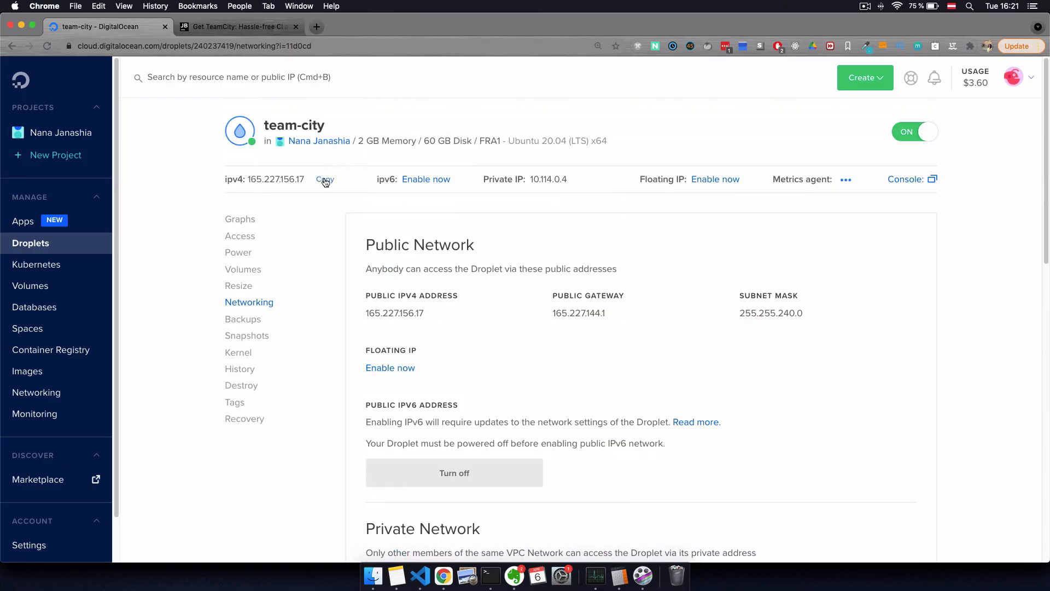
pyautogui.click(317, 27)
pyautogui.press('super+v')
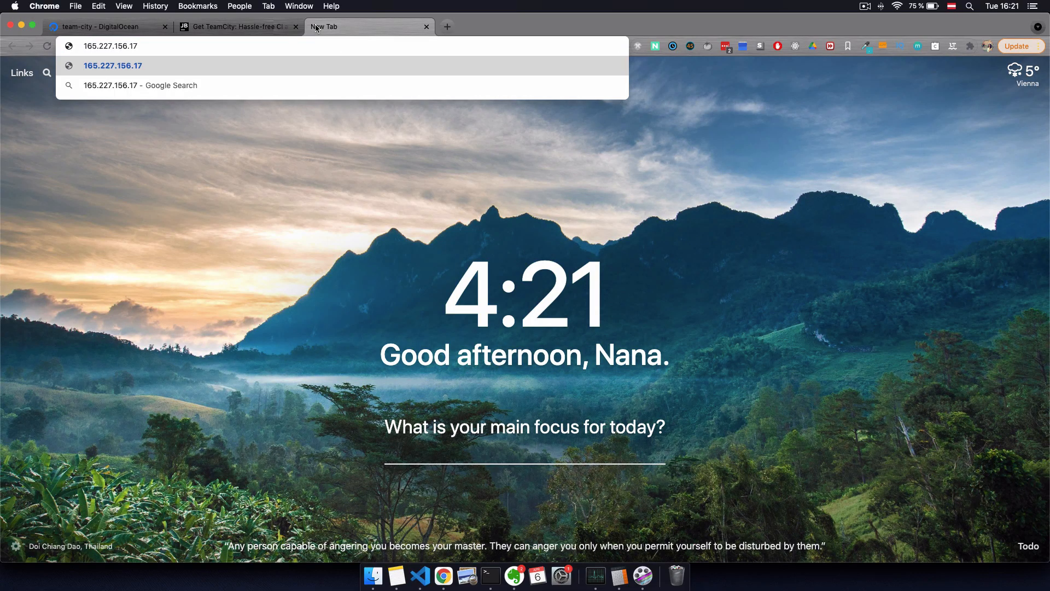
# Step: Load the TeamCity server at 165.227.156.17:8111 and enlarge the page
pyautogui.write(':8111')
pyautogui.press('Return')
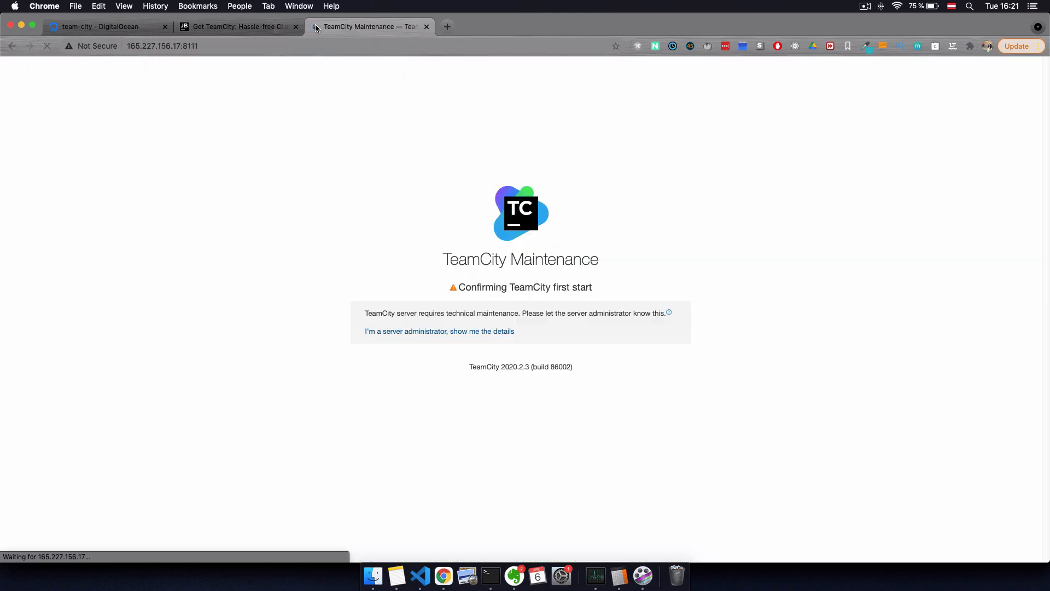
pyautogui.press('super+equal')
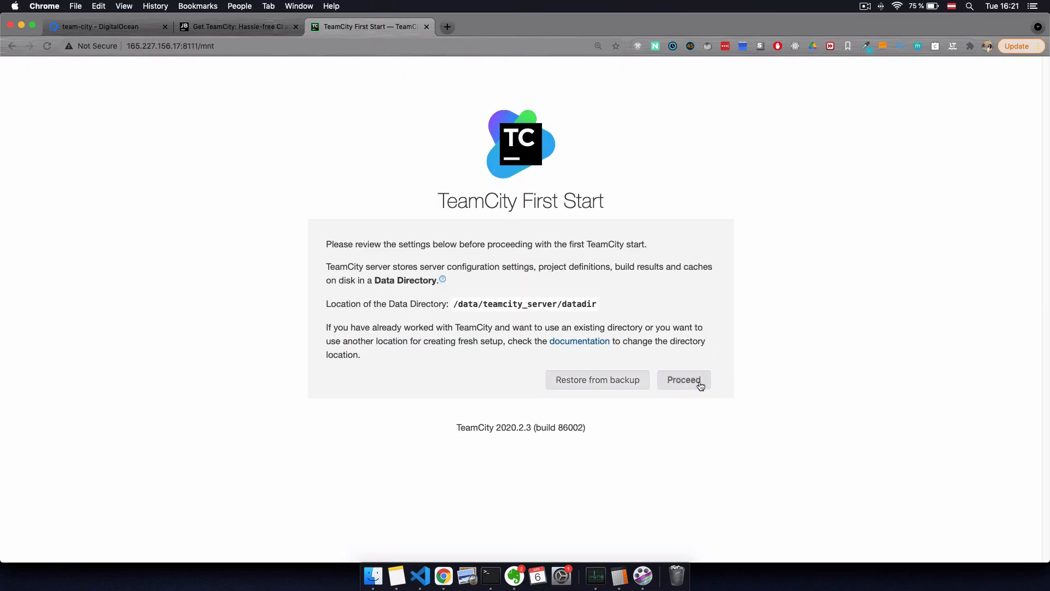
# Step: Proceed through First Start keeping the Internal (HSQLDB) database
pyautogui.click(693, 380)
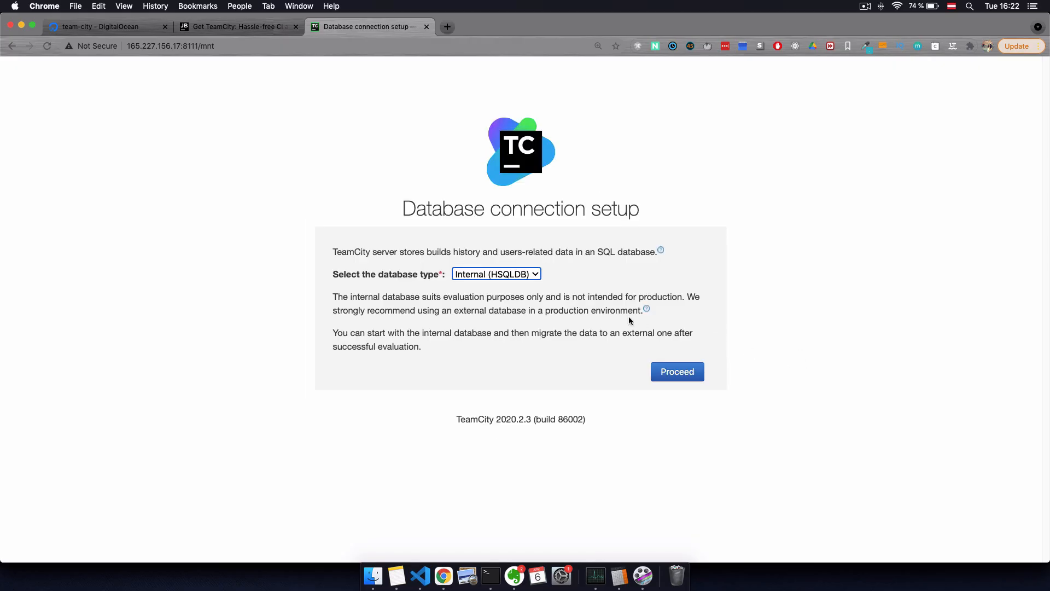
pyautogui.click(465, 272)
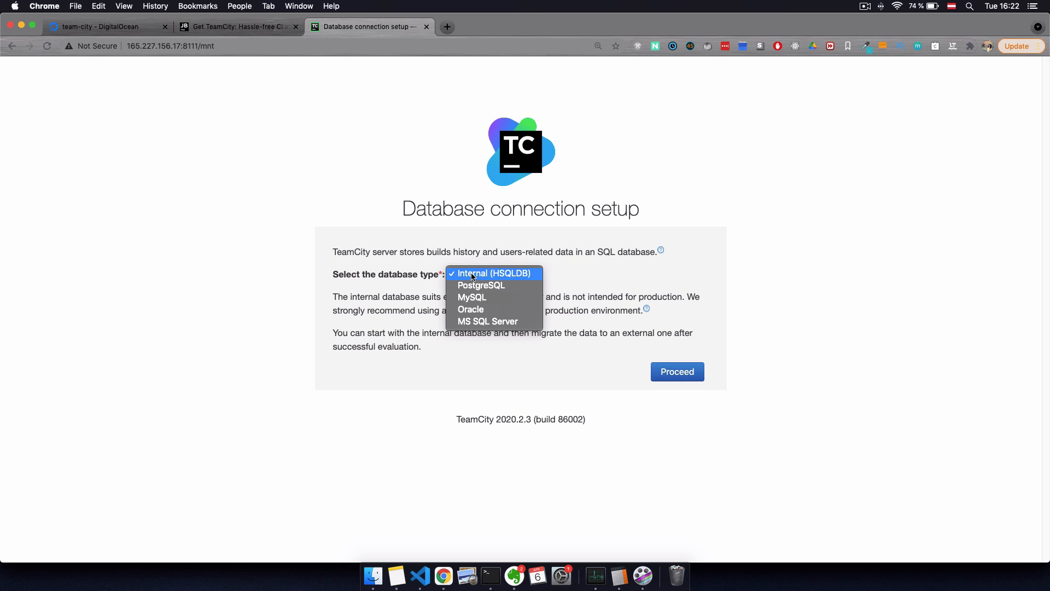
pyautogui.click(500, 274)
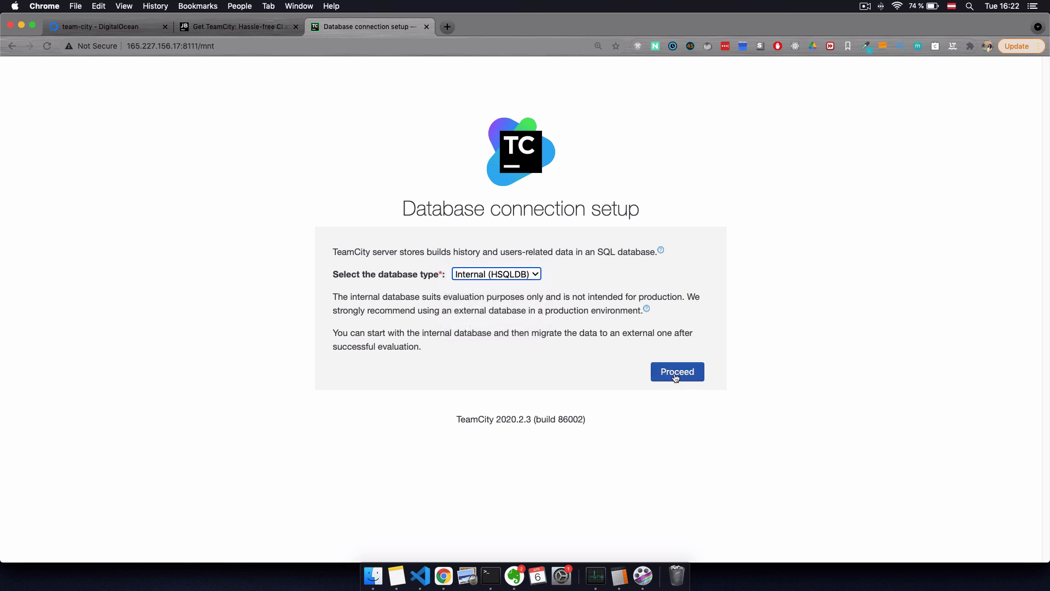
pyautogui.click(676, 374)
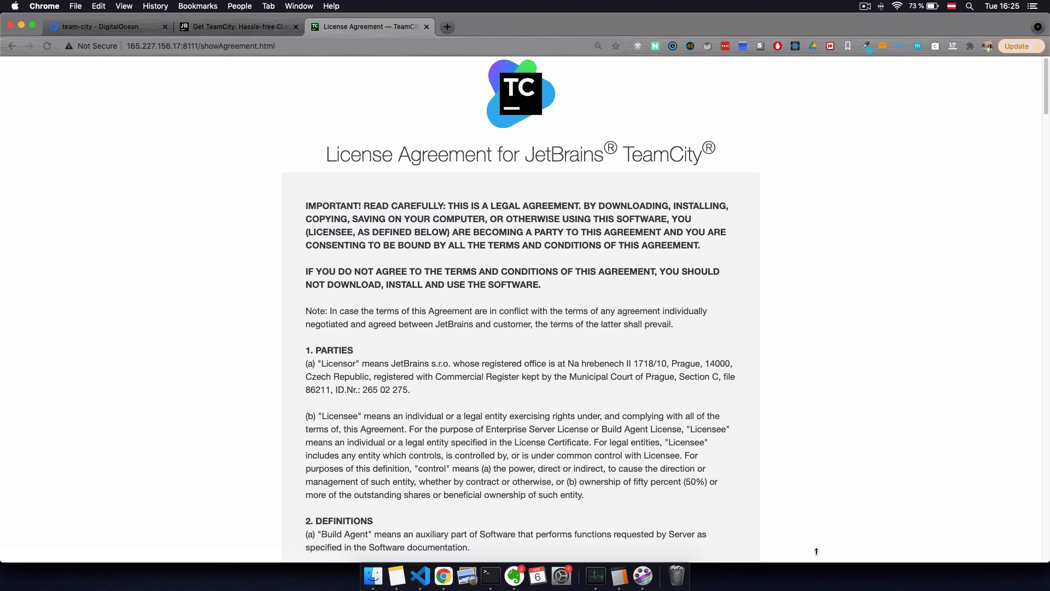
pyautogui.scroll(-20, 836, 487)
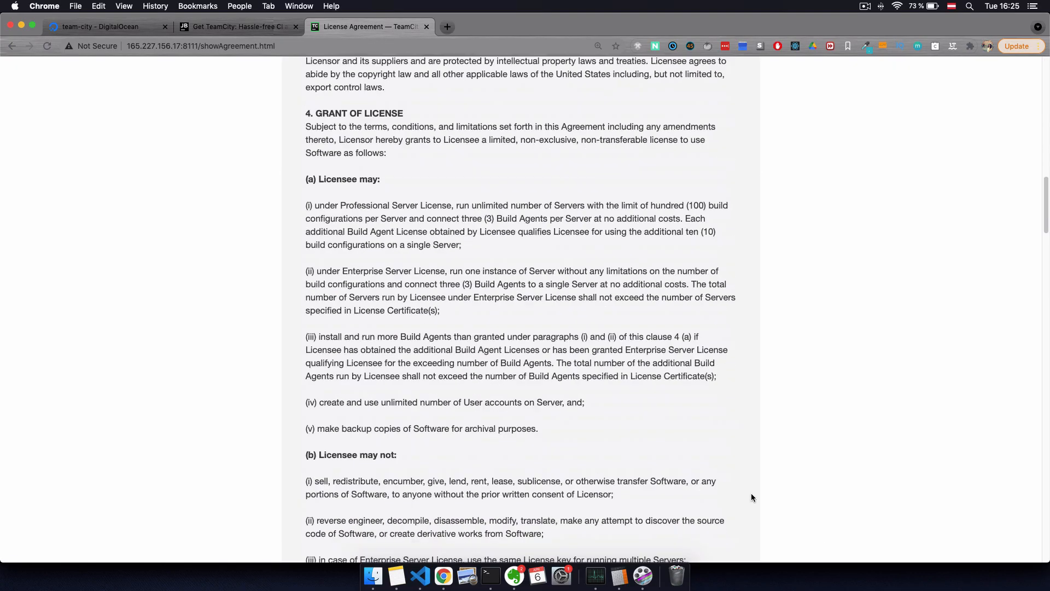
# Step: Accept the TeamCity license agreement and start creating a new project
pyautogui.click(695, 466)
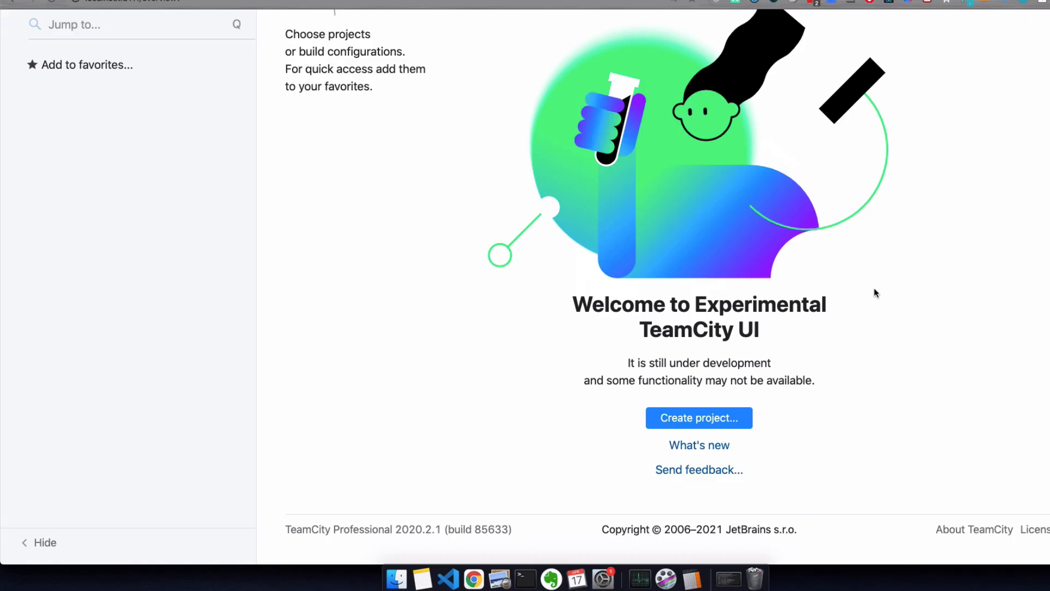
pyautogui.click(667, 419)
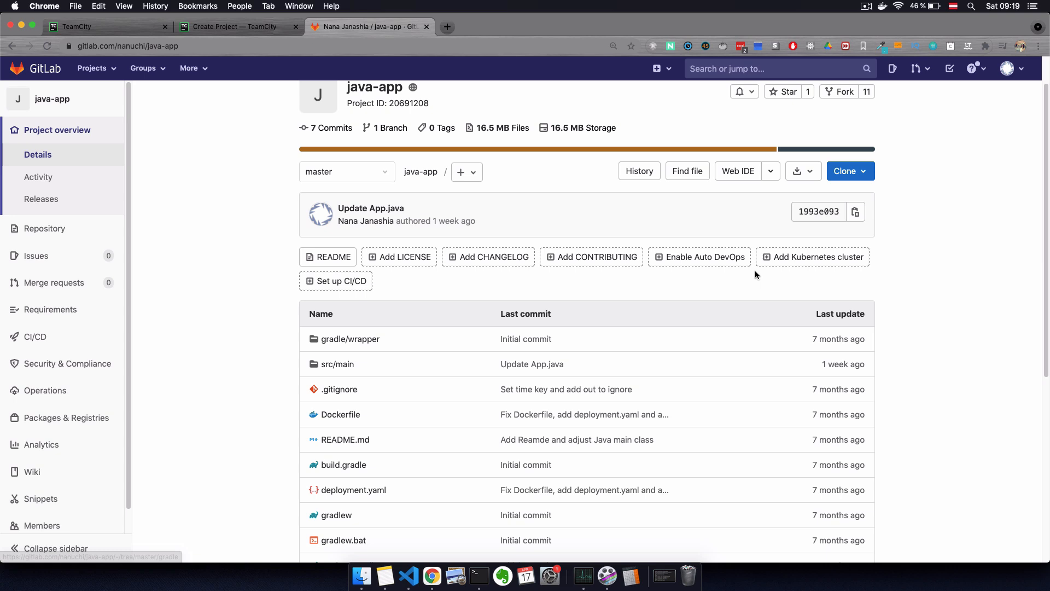
# Step: Copy the java-app repository's HTTPS clone URL from GitLab and return to TeamCity
pyautogui.scroll(2, 755, 273)
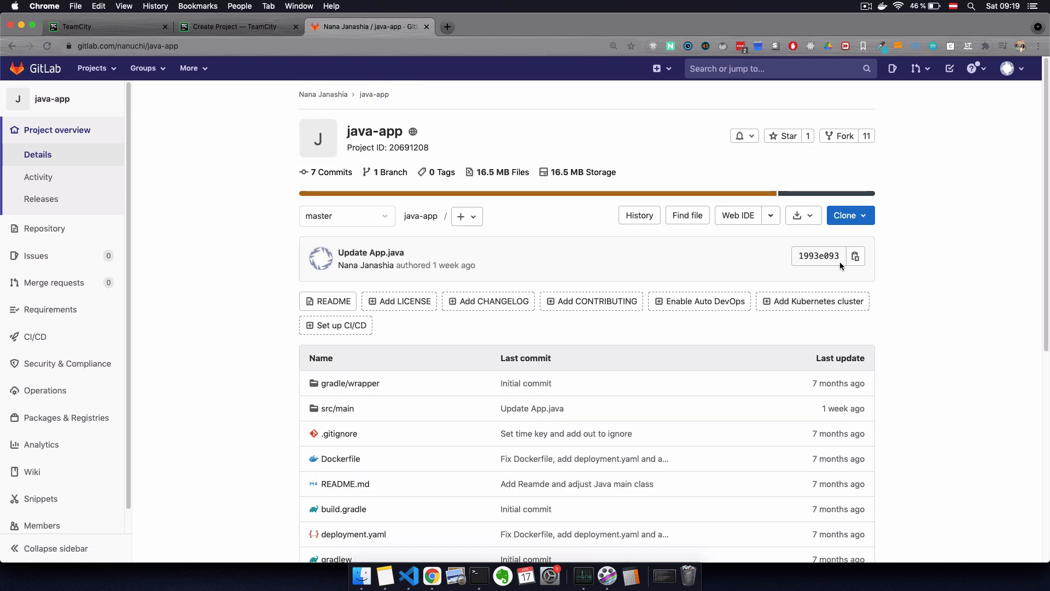
pyautogui.click(859, 216)
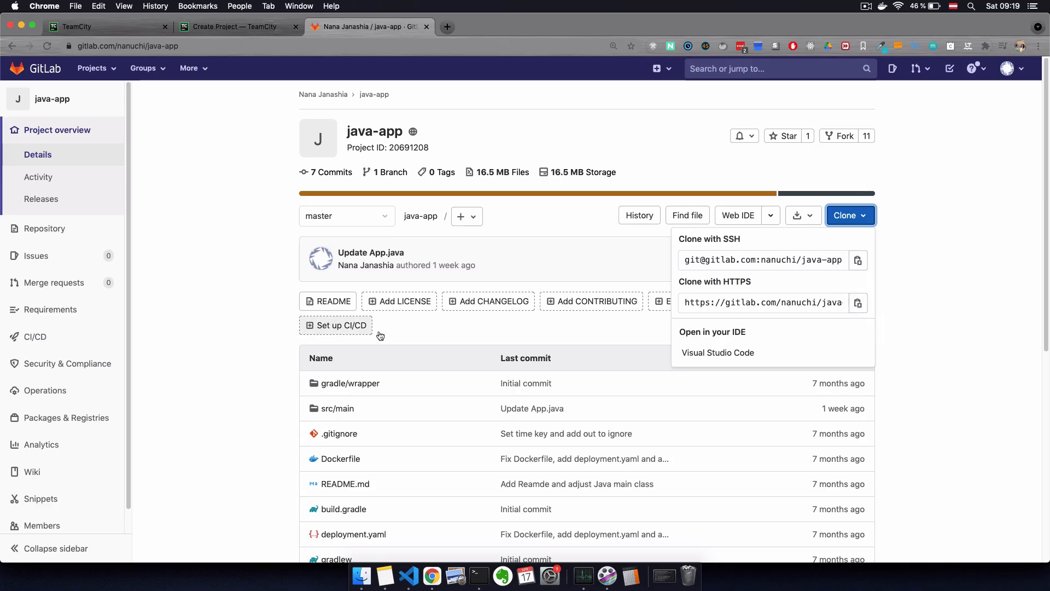
pyautogui.click(859, 305)
pyautogui.click(858, 305)
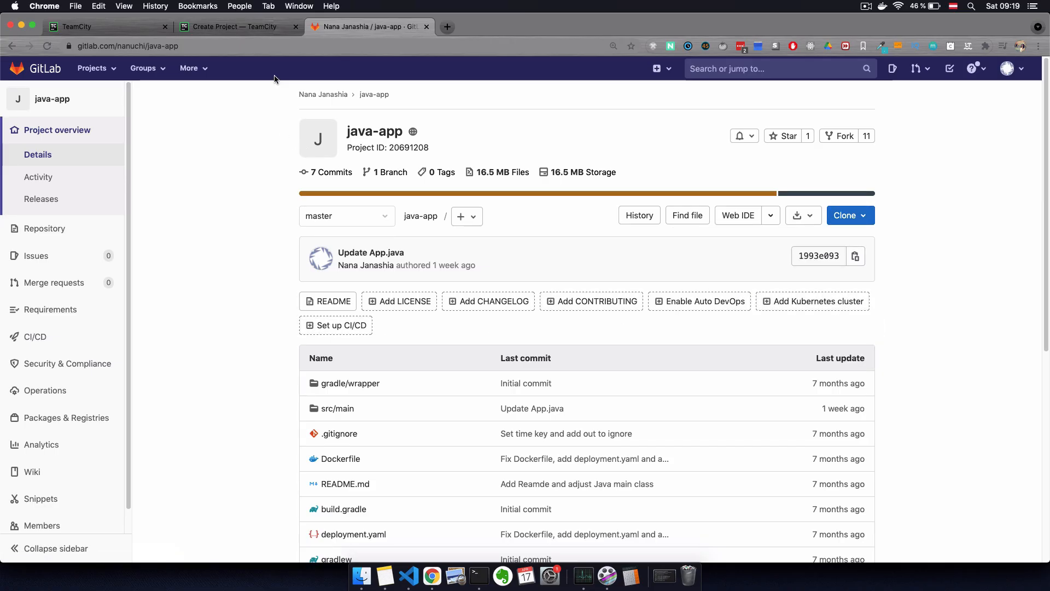
pyautogui.click(249, 27)
# Step: Enter the java-app repository URL, username and access token, then submit the connection
pyautogui.press('super+v')
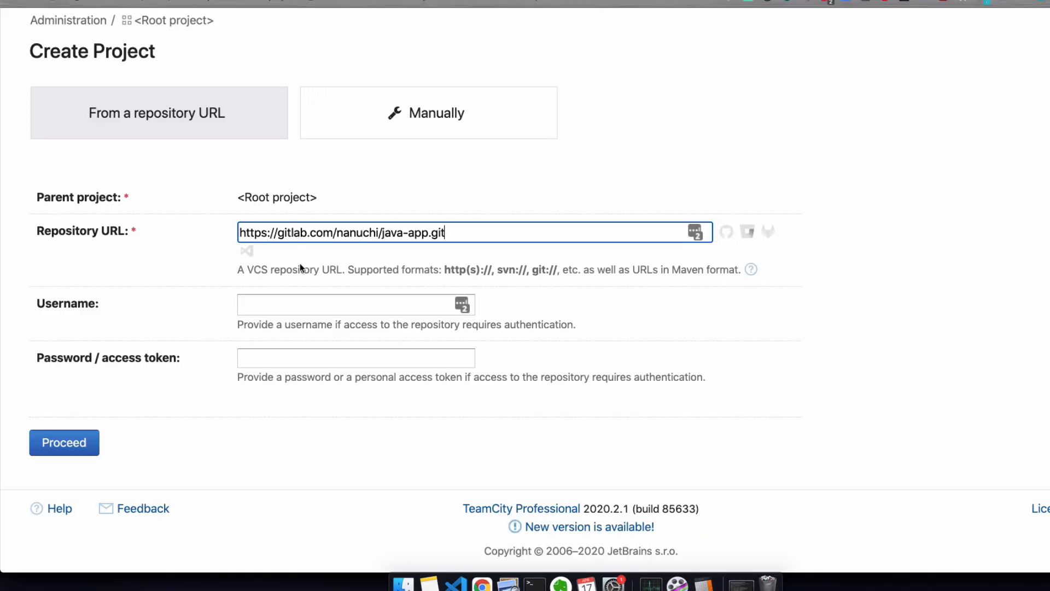
pyautogui.click(306, 307)
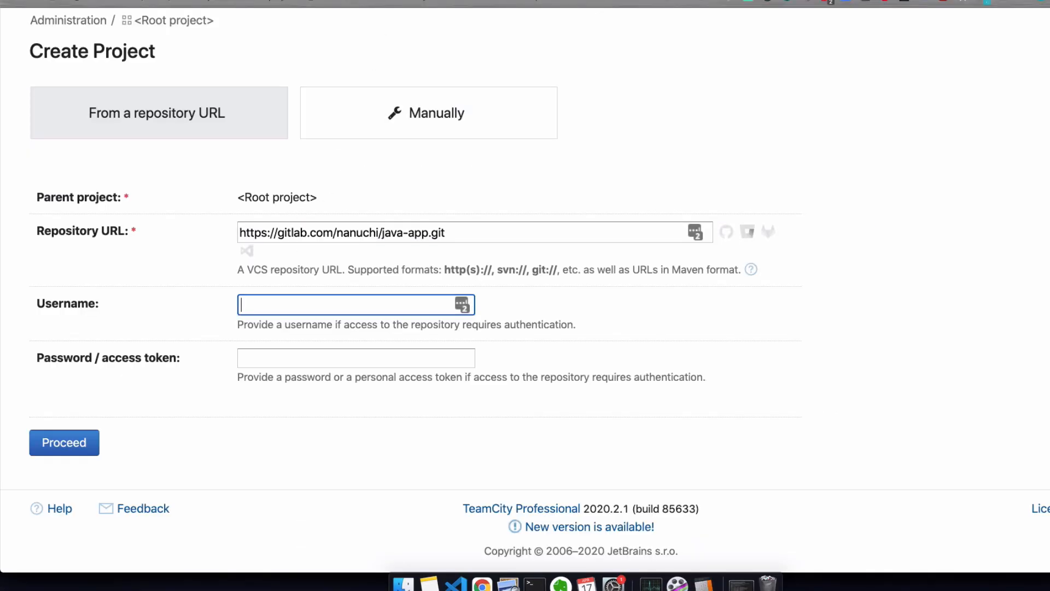
pyautogui.press('super+v')
pyautogui.click(350, 356)
pyautogui.press('super+v')
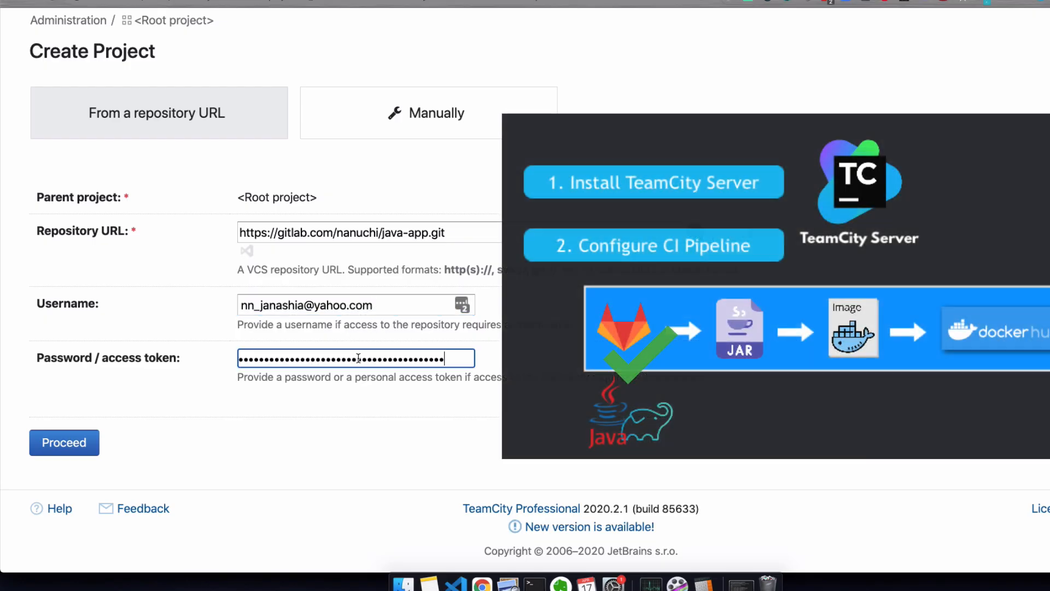
pyautogui.click(85, 442)
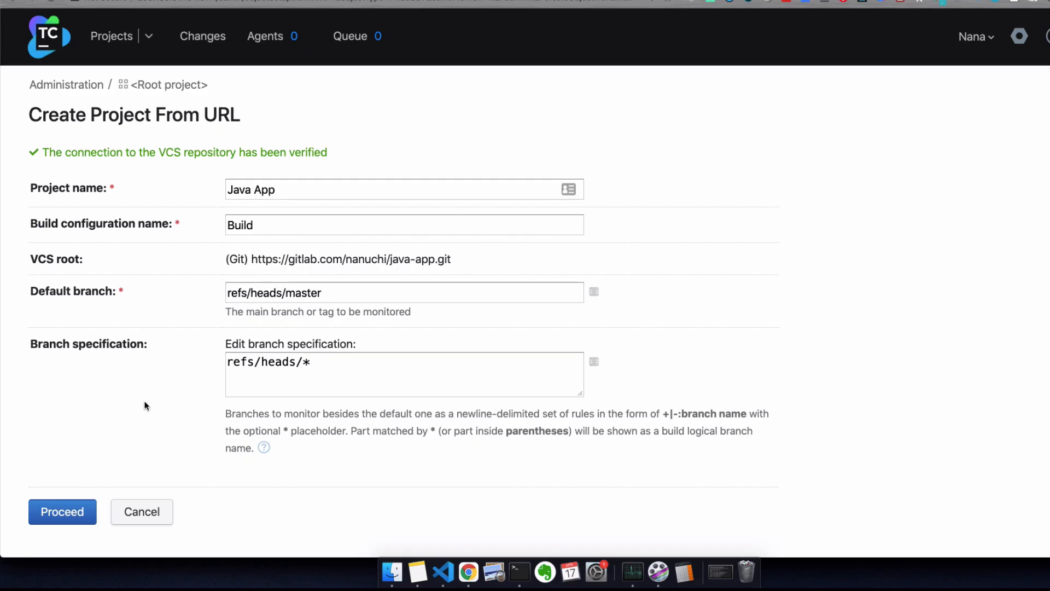
# Step: Create the Java App project with the suggested names and skip the auto-detected steps to configure them manually
pyautogui.click(60, 518)
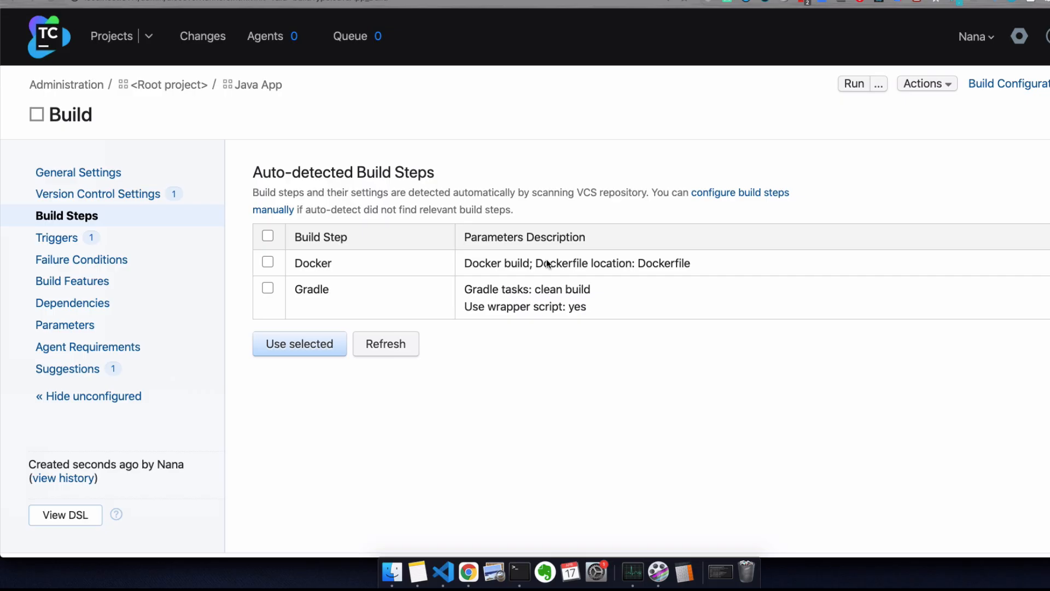
pyautogui.click(724, 192)
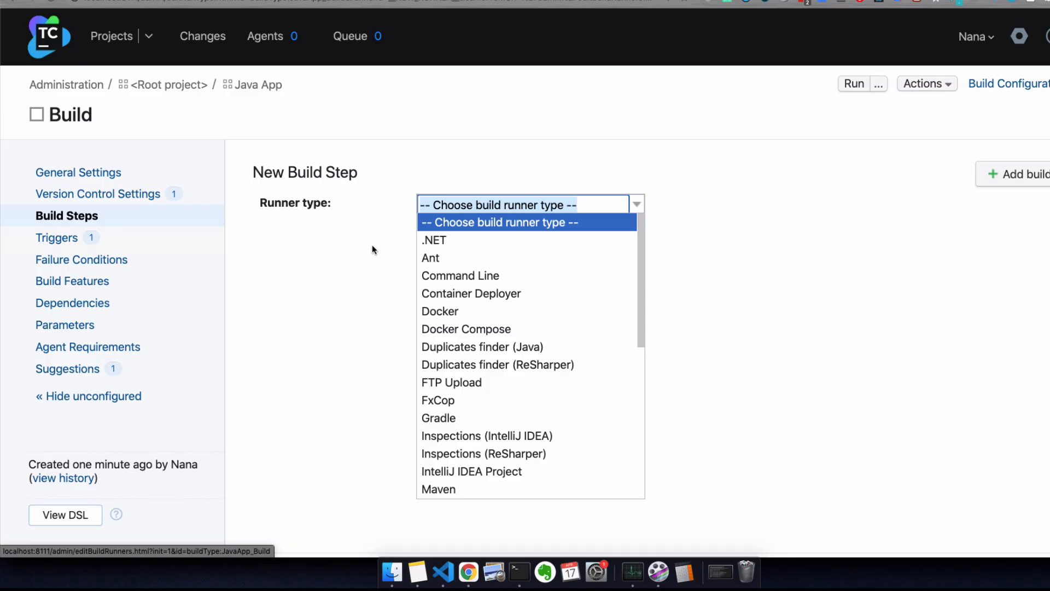
# Step: Choose the Gradle runner, naming the step 'build application' with tasks 'clean build'
pyautogui.scroll(-1, 479, 424)
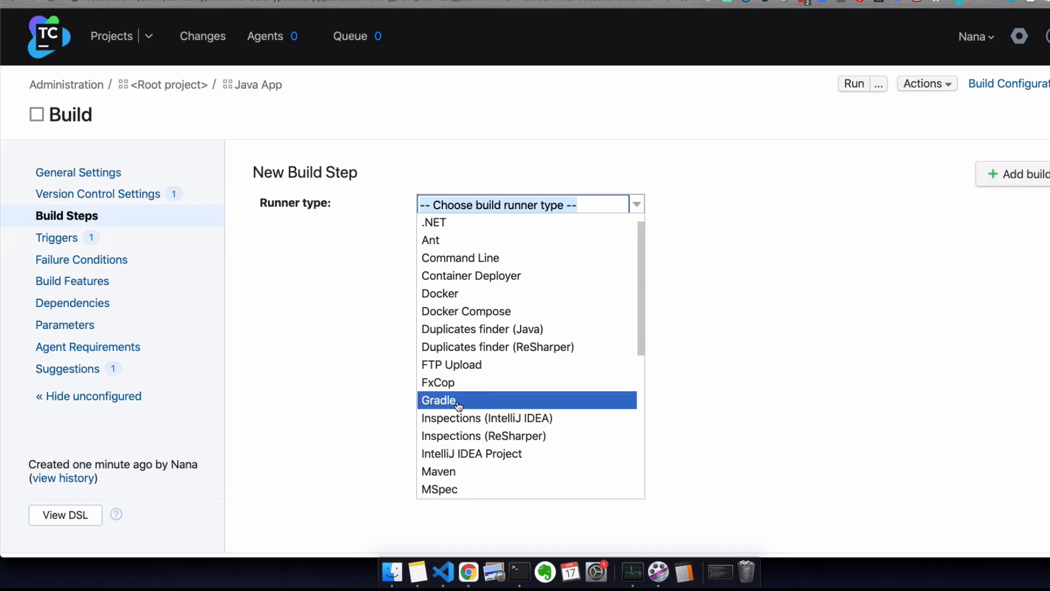
pyautogui.click(458, 402)
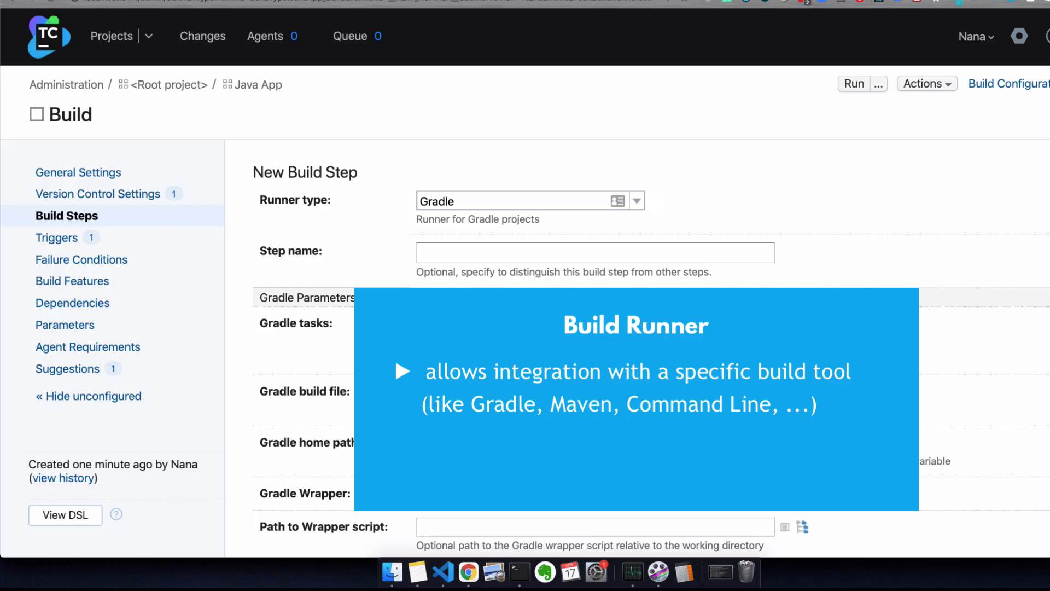
pyautogui.scroll(-5, 525, 283)
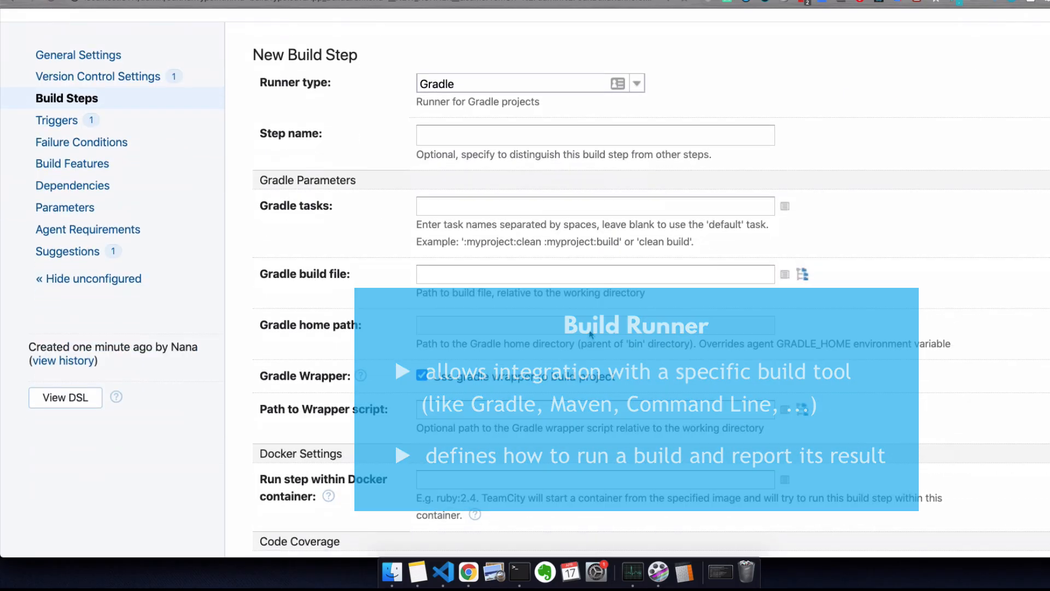
pyautogui.click(455, 137)
pyautogui.write('b')
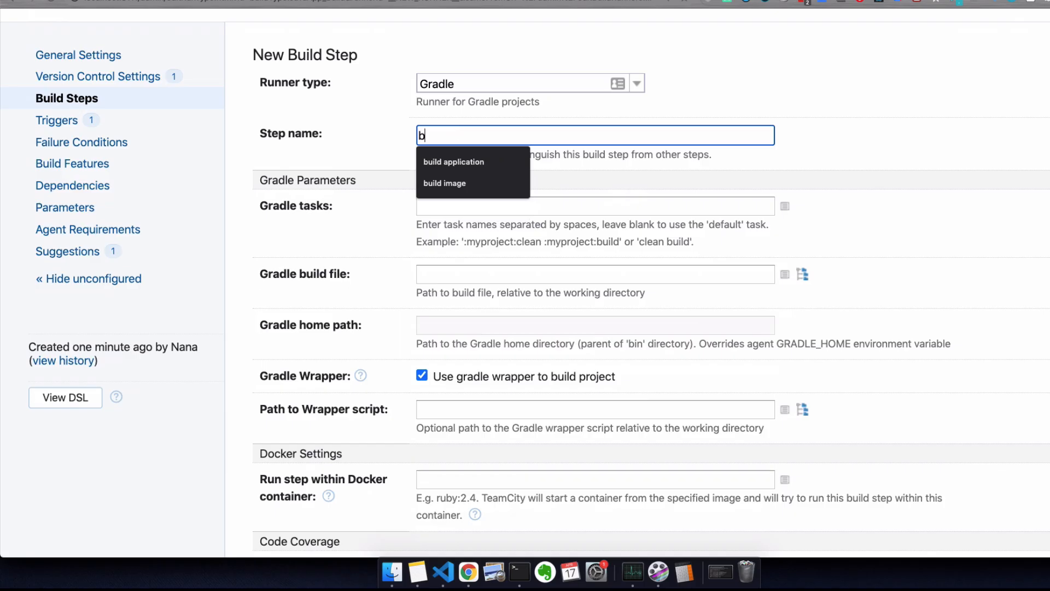
pyautogui.write('uild application')
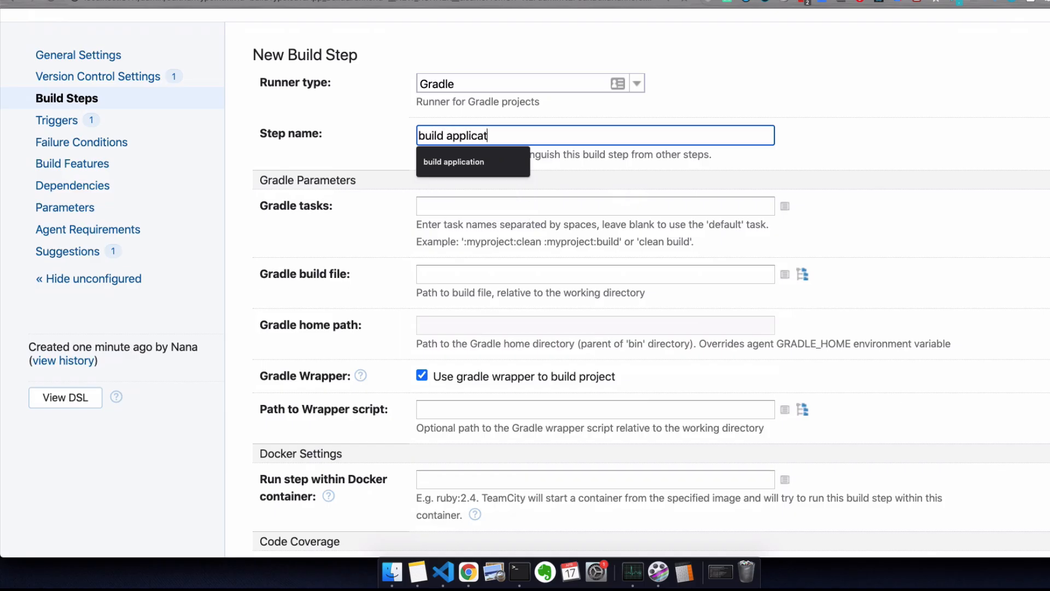
pyautogui.click(440, 206)
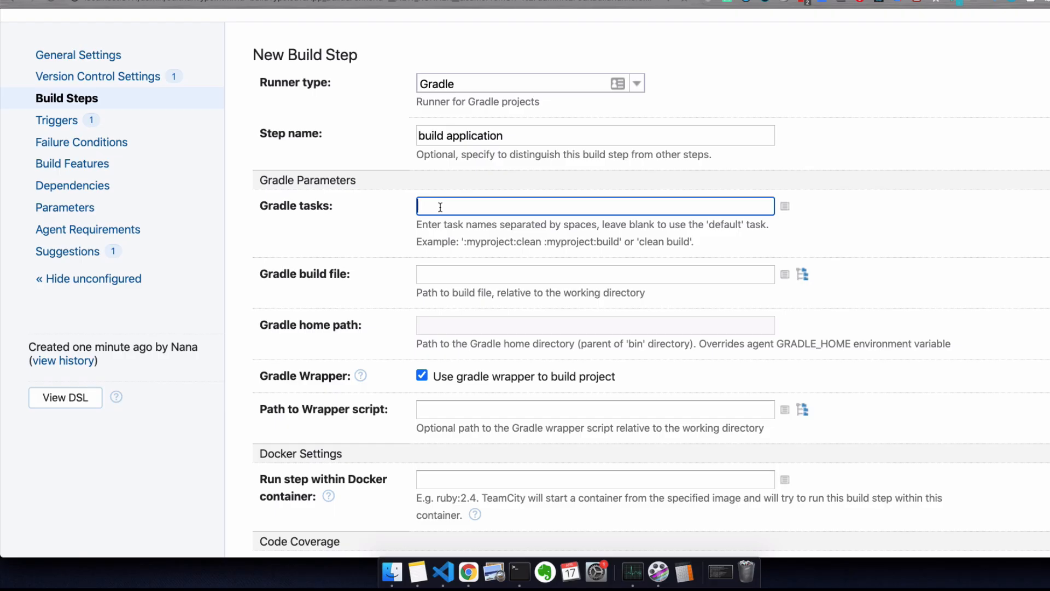
pyautogui.write('clean build')
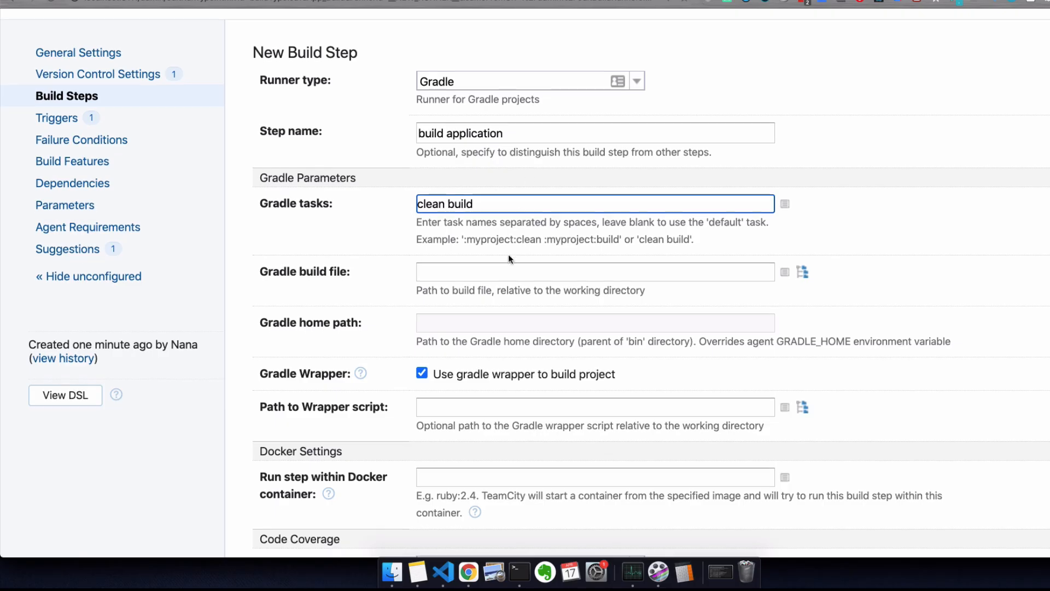
# Step: Save the Gradle build application step and start another build step
pyautogui.scroll(-3, 507, 254)
pyautogui.scroll(-1, 508, 254)
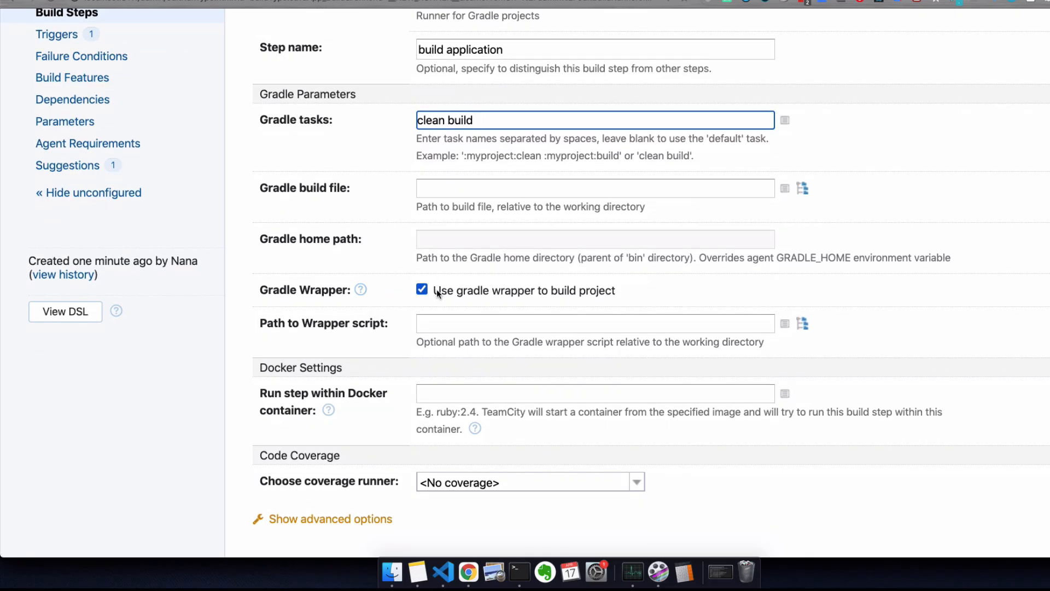
pyautogui.scroll(-2, 451, 289)
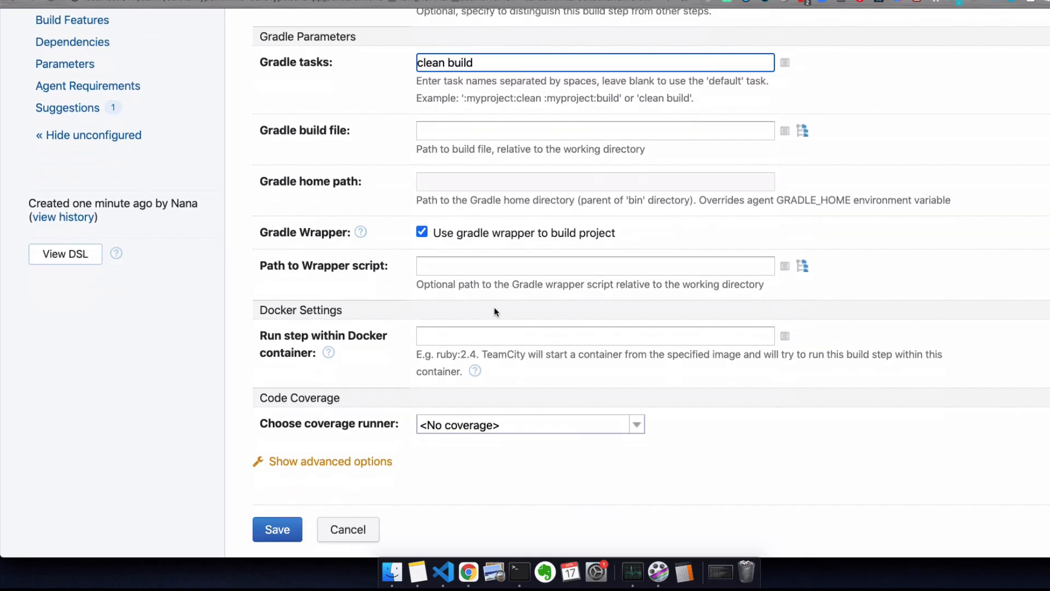
pyautogui.click(276, 530)
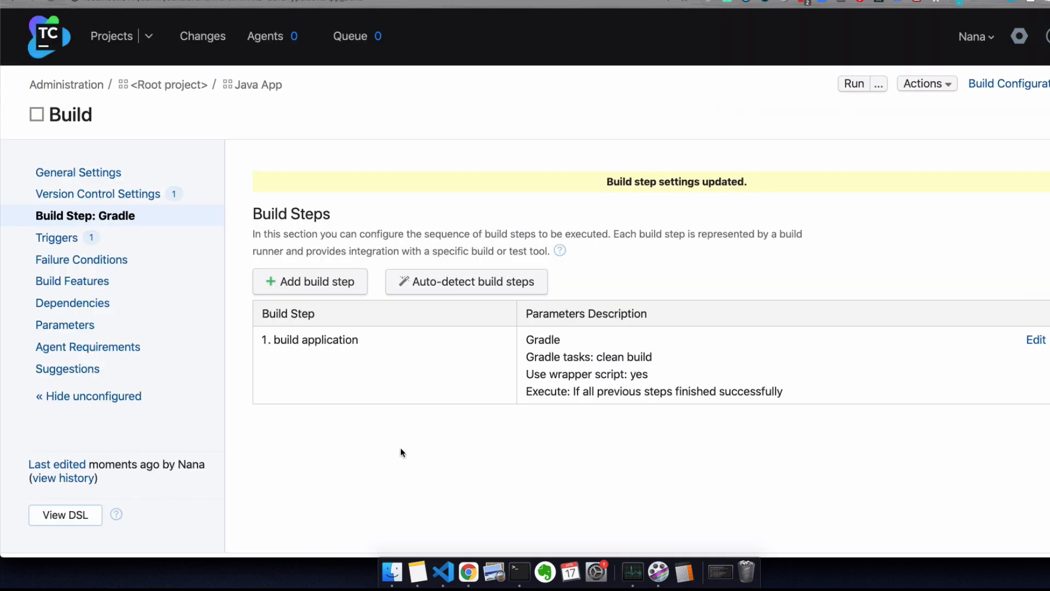
pyautogui.scroll(-1, 400, 448)
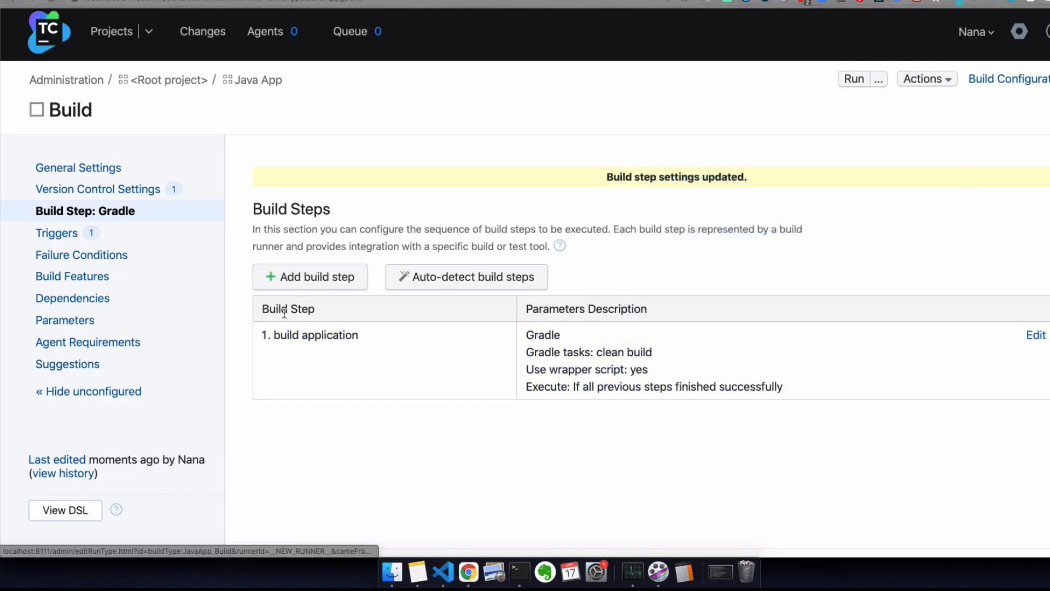
pyautogui.click(324, 279)
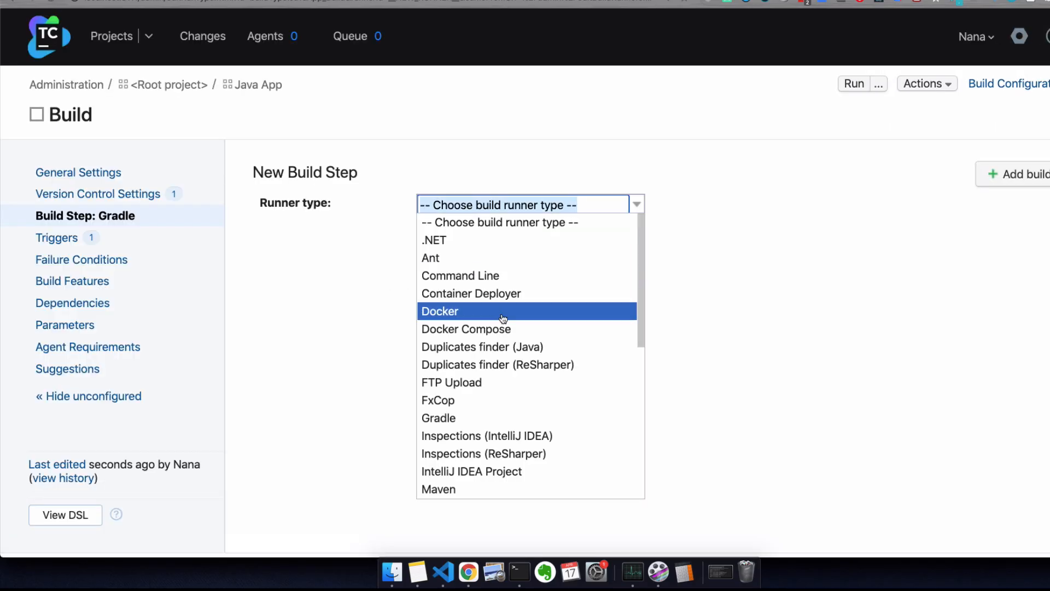
# Step: Make the new step a Docker step named 'build image'
pyautogui.click(471, 312)
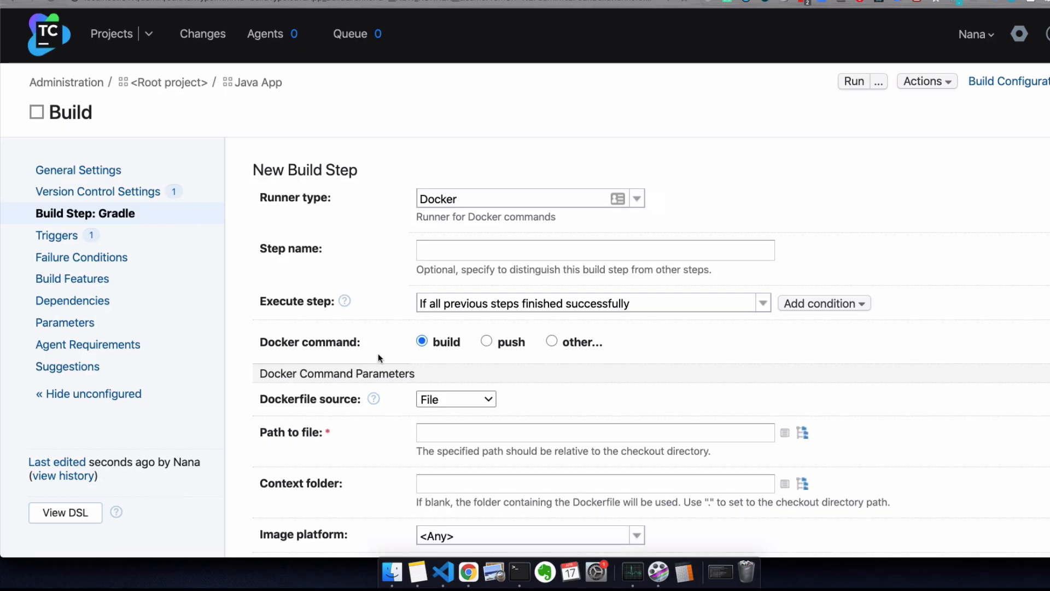
pyautogui.scroll(-2, 379, 356)
pyautogui.scroll(-1, 378, 354)
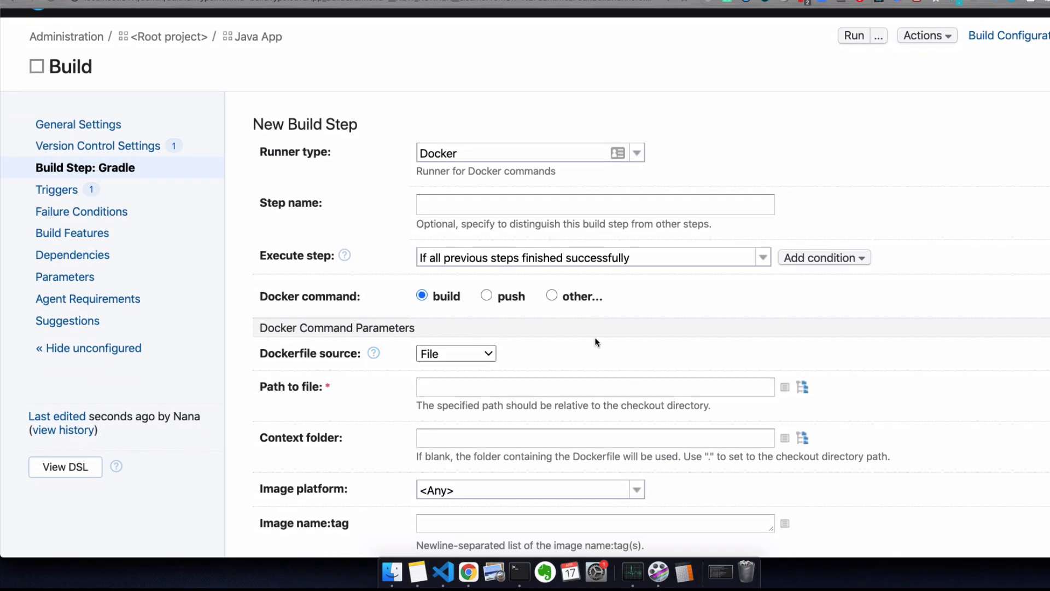
pyautogui.click(446, 206)
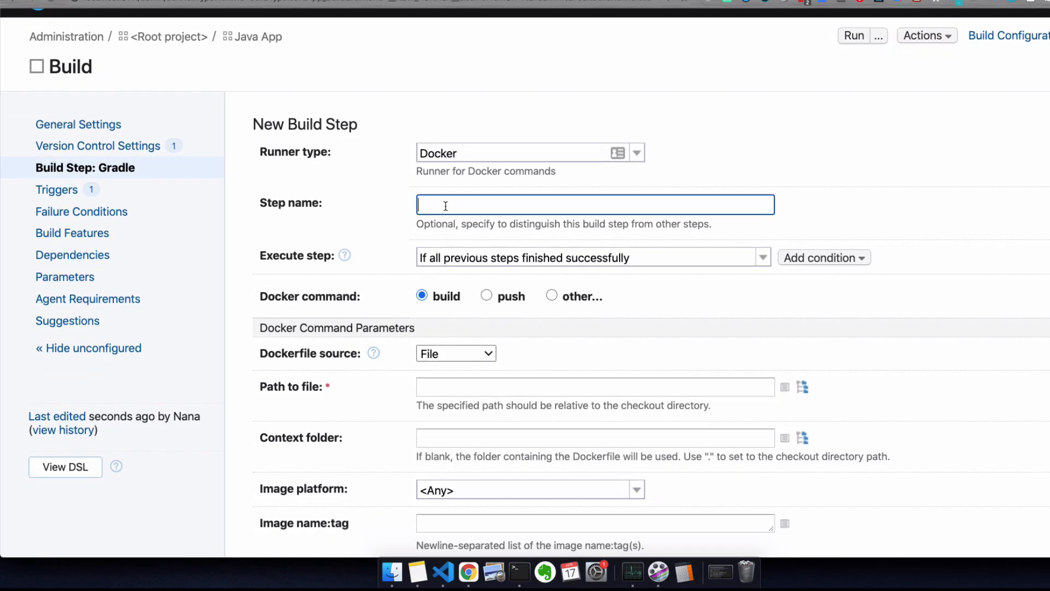
pyautogui.write('build image')
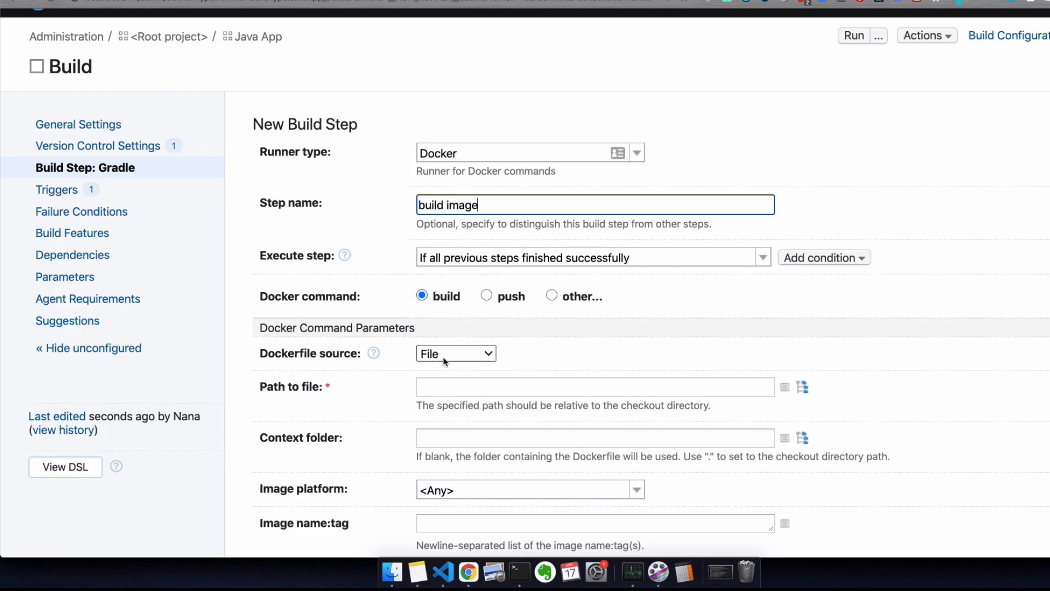
# Step: Keep File as the Dockerfile source and pick Dockerfile from the repository tree
pyautogui.scroll(-3, 443, 356)
pyautogui.click(456, 227)
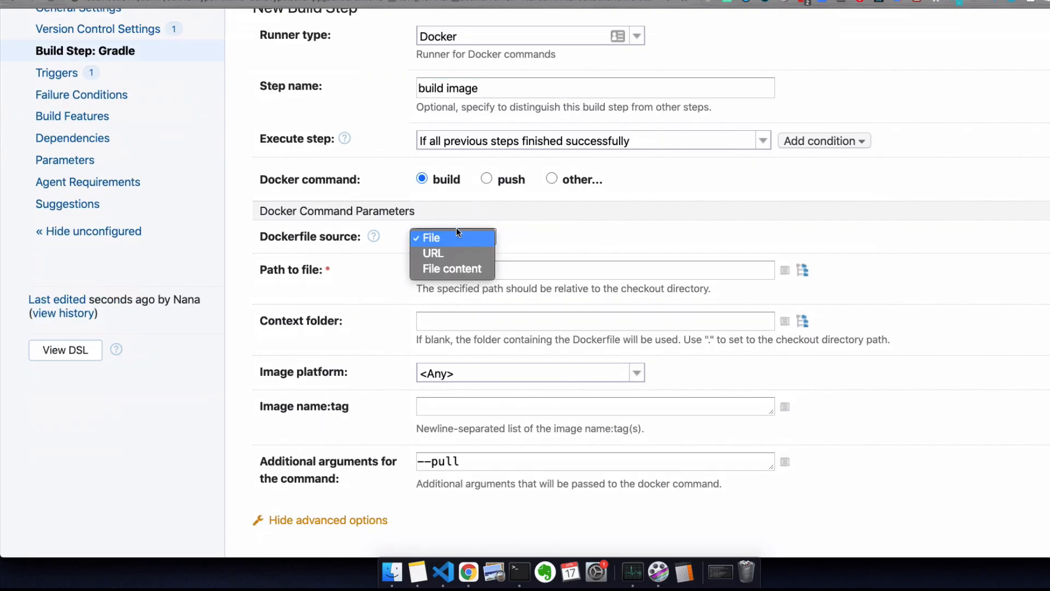
pyautogui.click(568, 232)
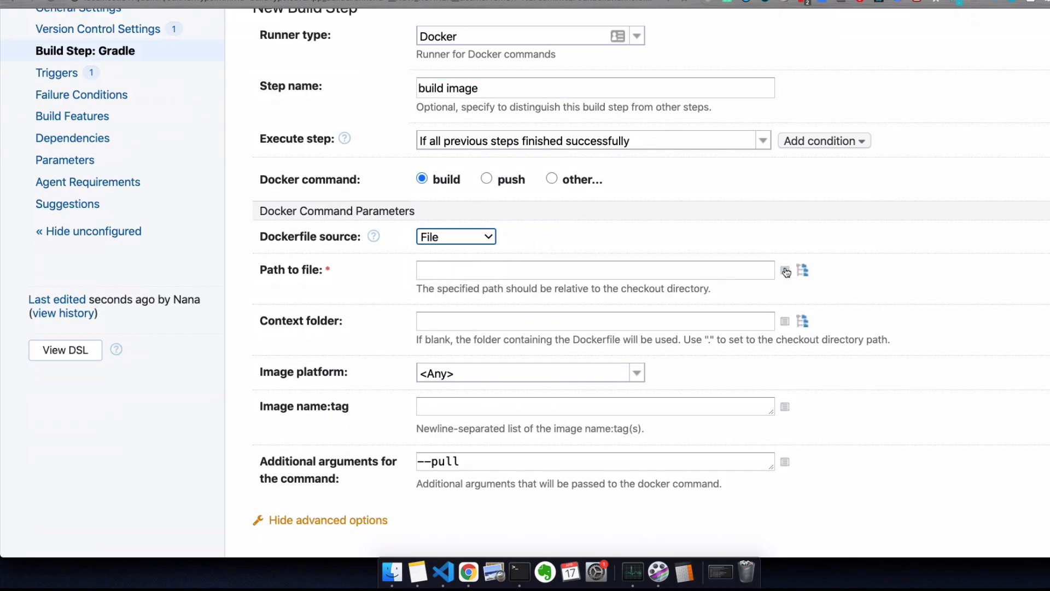
pyautogui.click(802, 271)
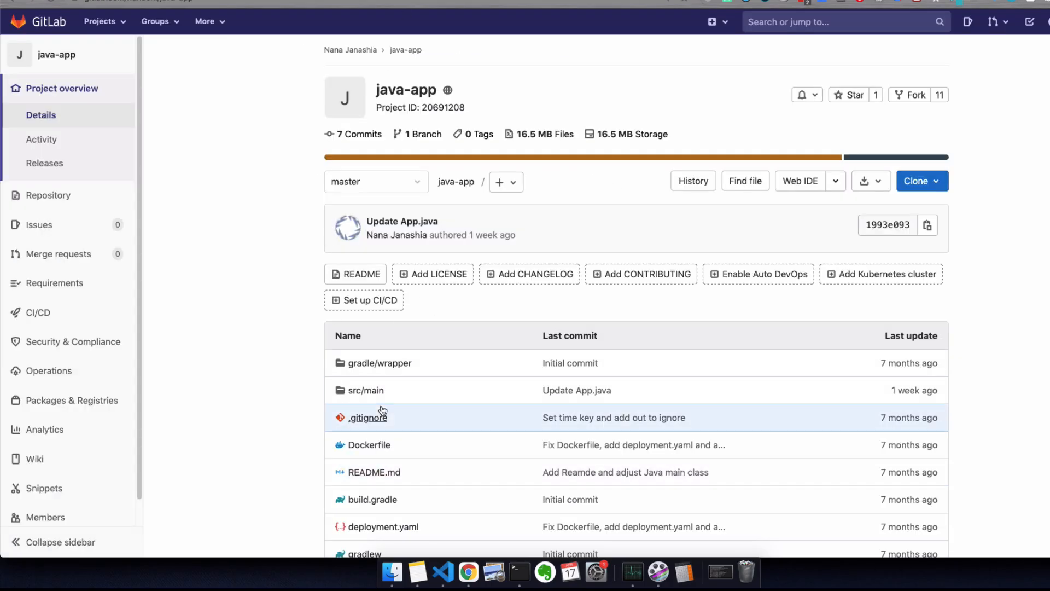
pyautogui.scroll(-1, 382, 417)
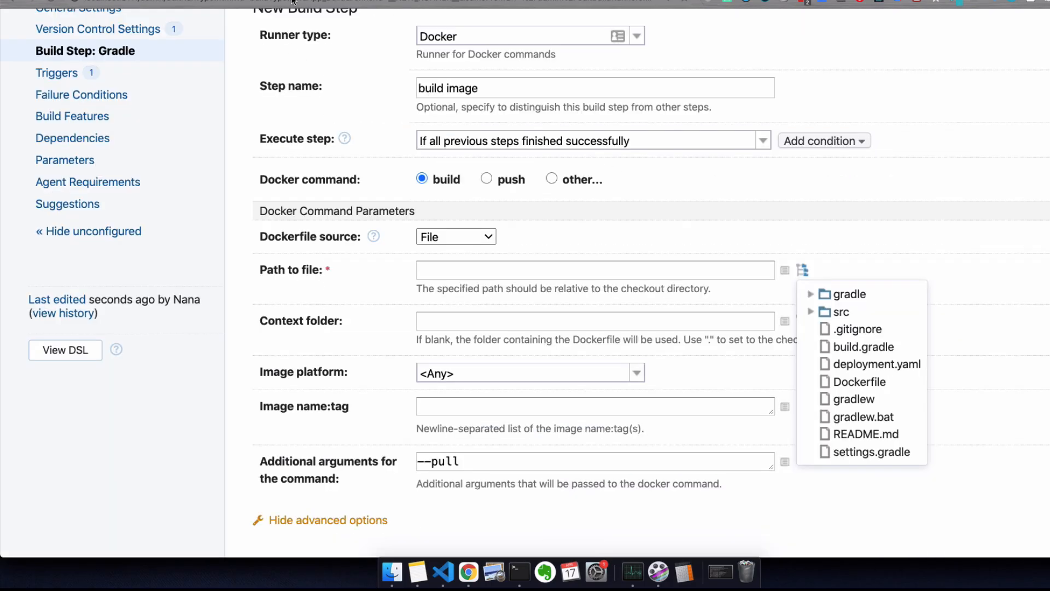
pyautogui.click(860, 383)
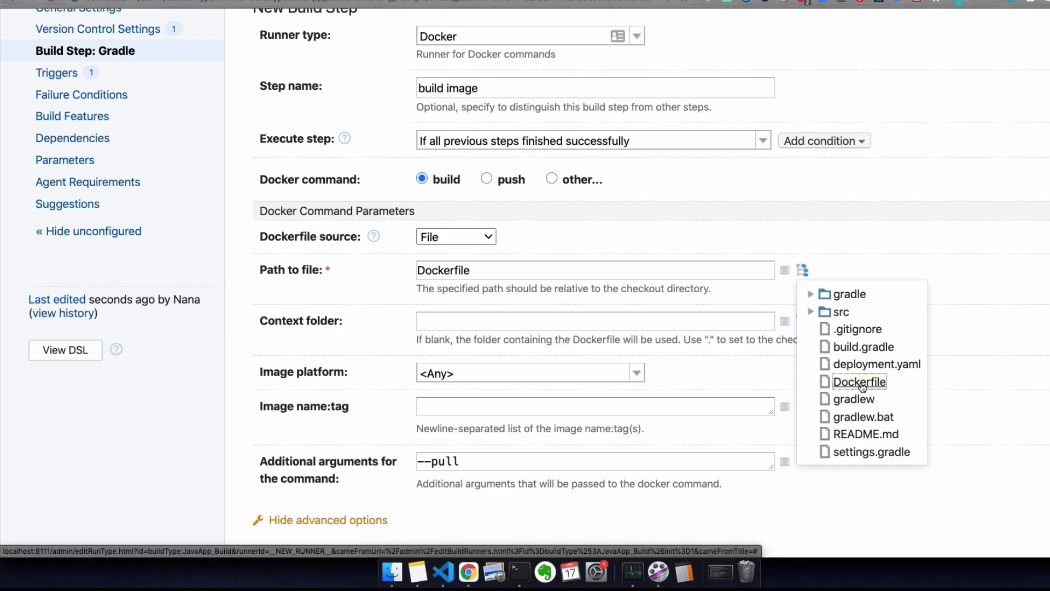
pyautogui.click(861, 248)
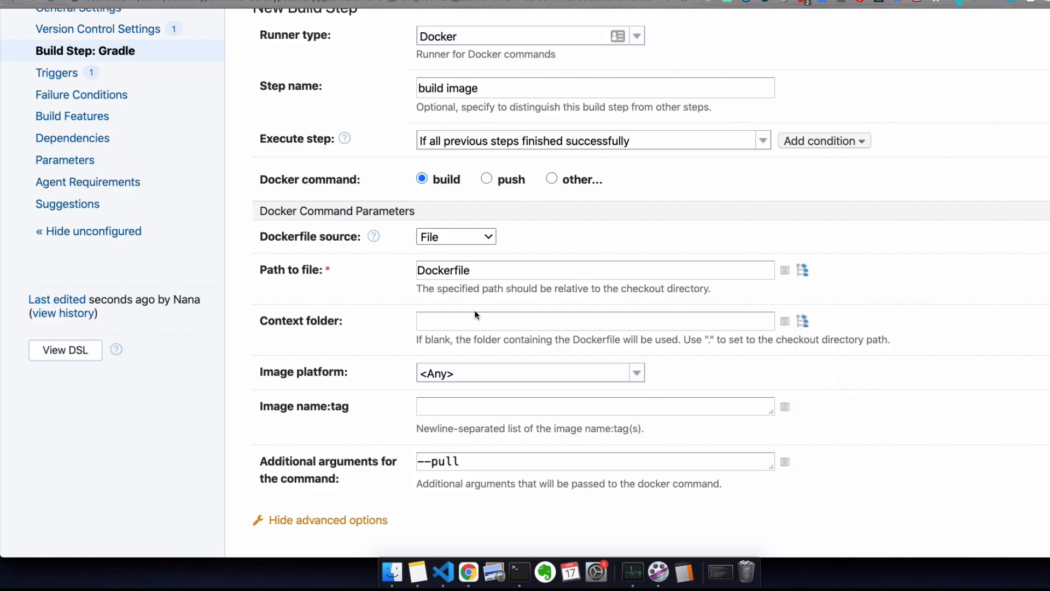
pyautogui.scroll(-3, 474, 309)
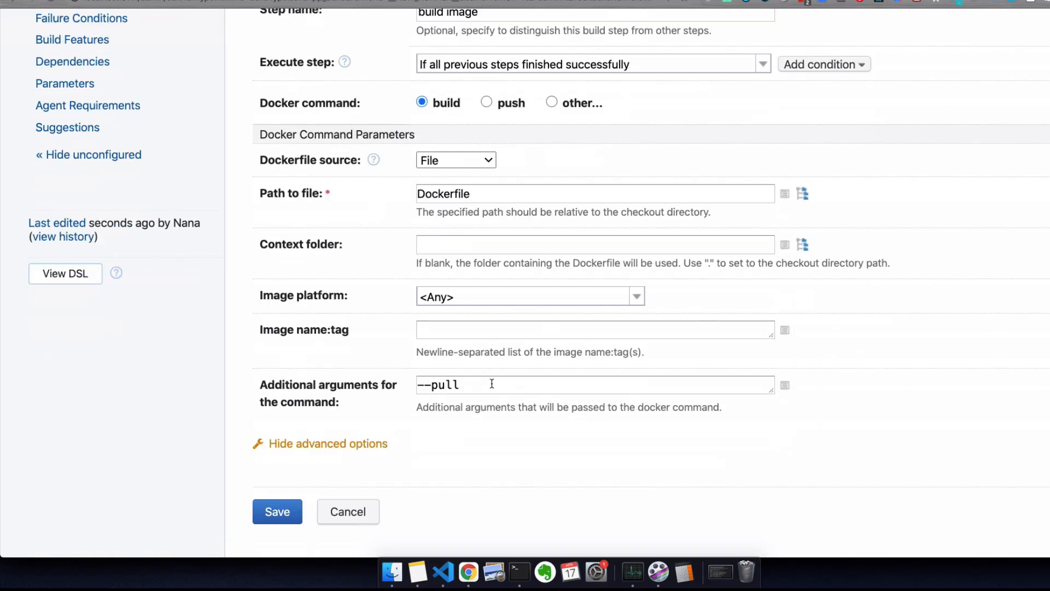
pyautogui.click(444, 330)
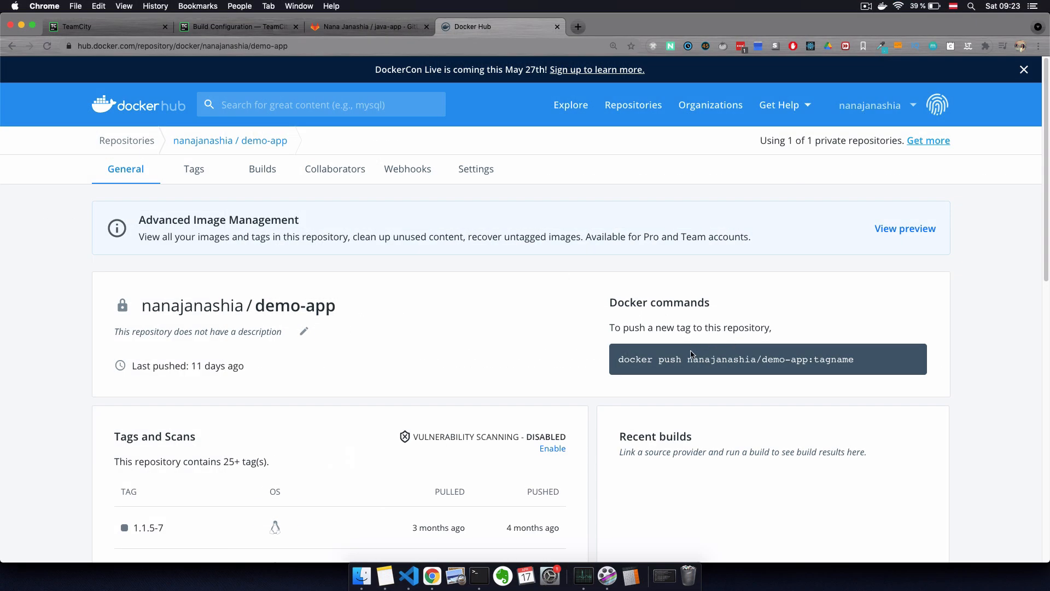
# Step: Select the demo-app repository name in Docker Hub's docker push command
pyautogui.moveTo(687, 361); pyautogui.dragTo(808, 363)
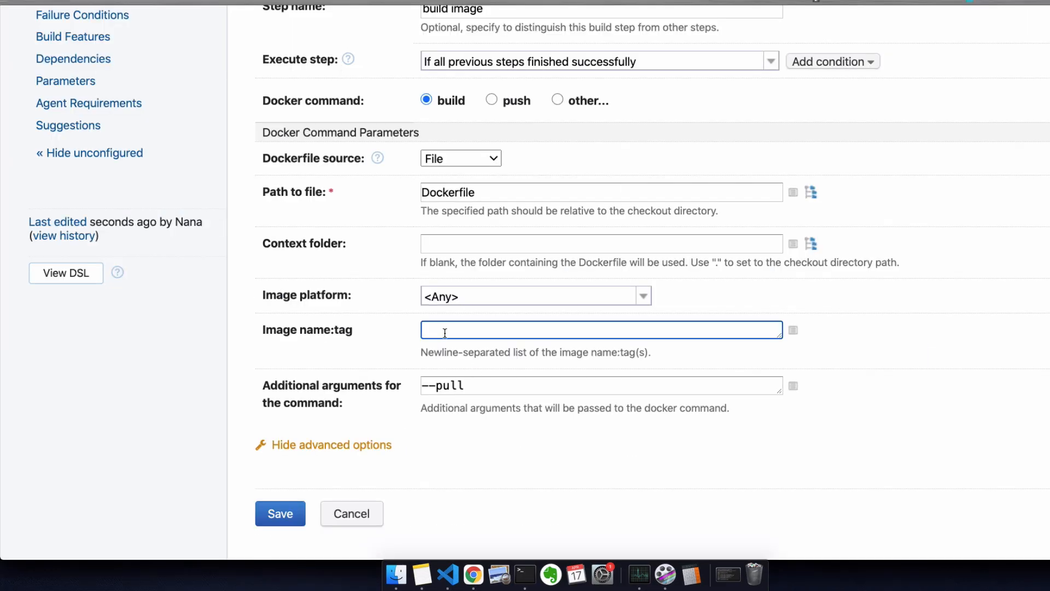
# Step: Paste the demo-app repository name as the image name and add the tag ':myapp-9.0'
pyautogui.write('nanajanashia/demo-app')
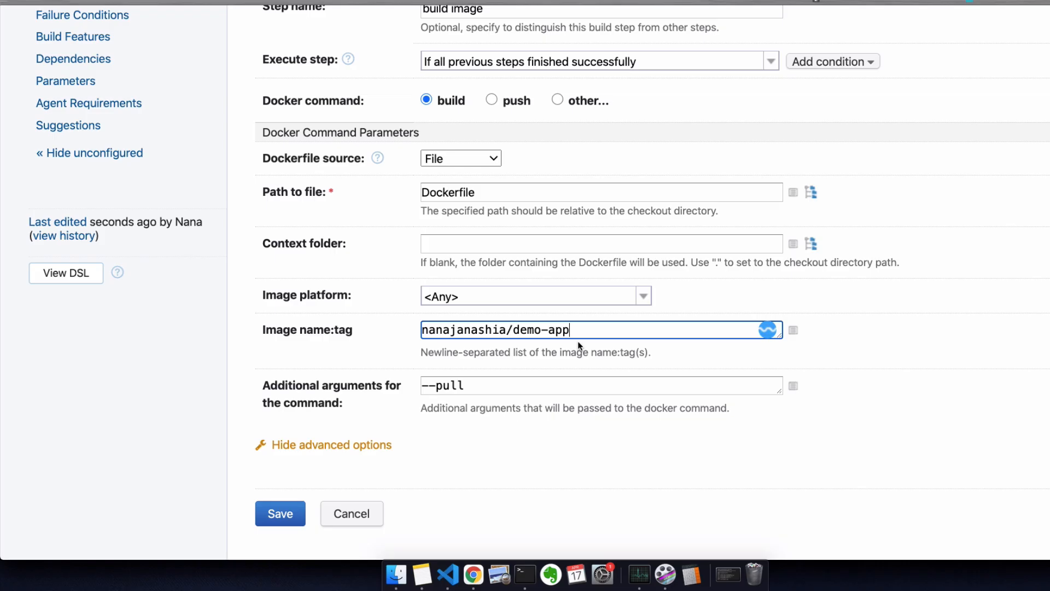
pyautogui.write(':myapp-9.0')
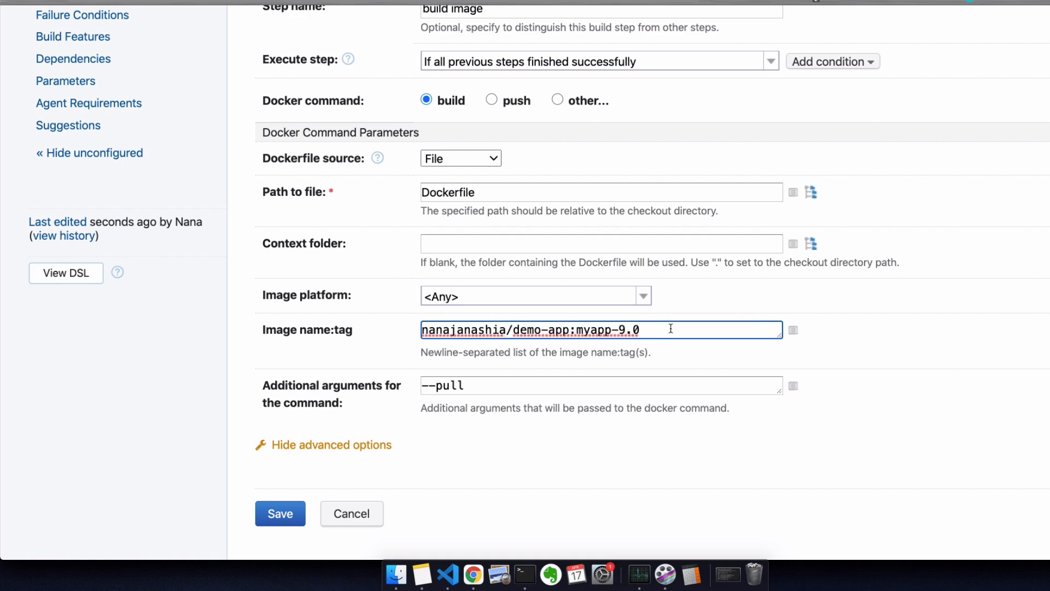
# Step: Append '-%build.number%' to the myapp-9.0 tag using the predefined parameter list
pyautogui.click(793, 331)
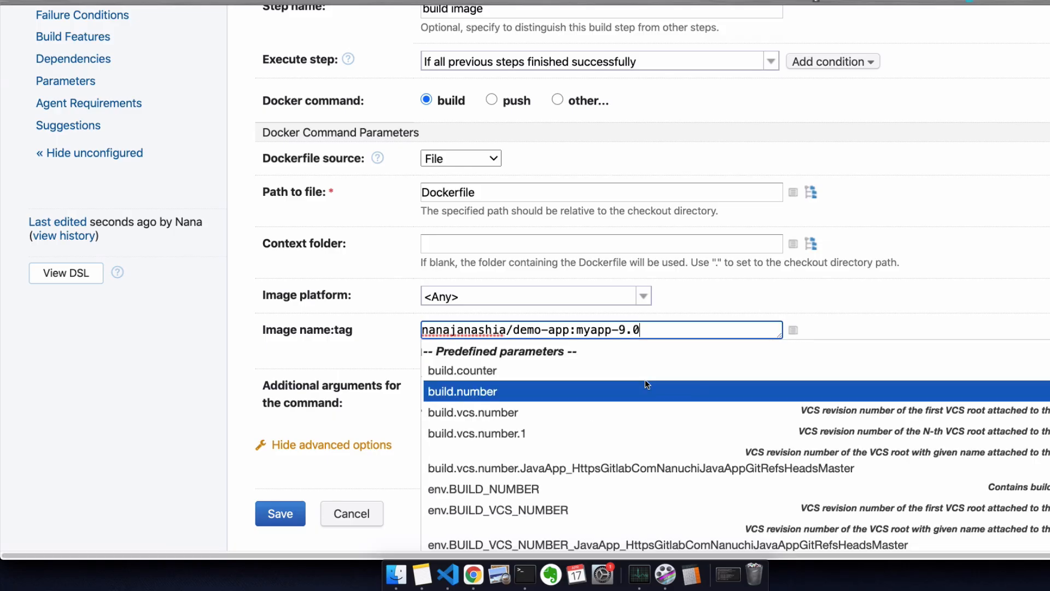
pyautogui.scroll(-5, 609, 398)
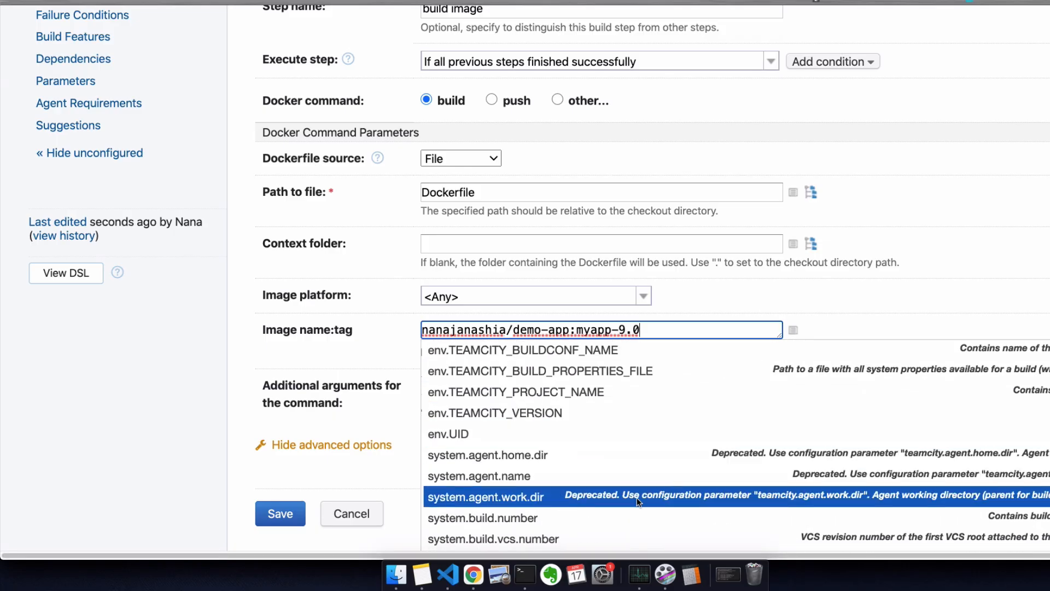
pyautogui.scroll(-2, 418, 459)
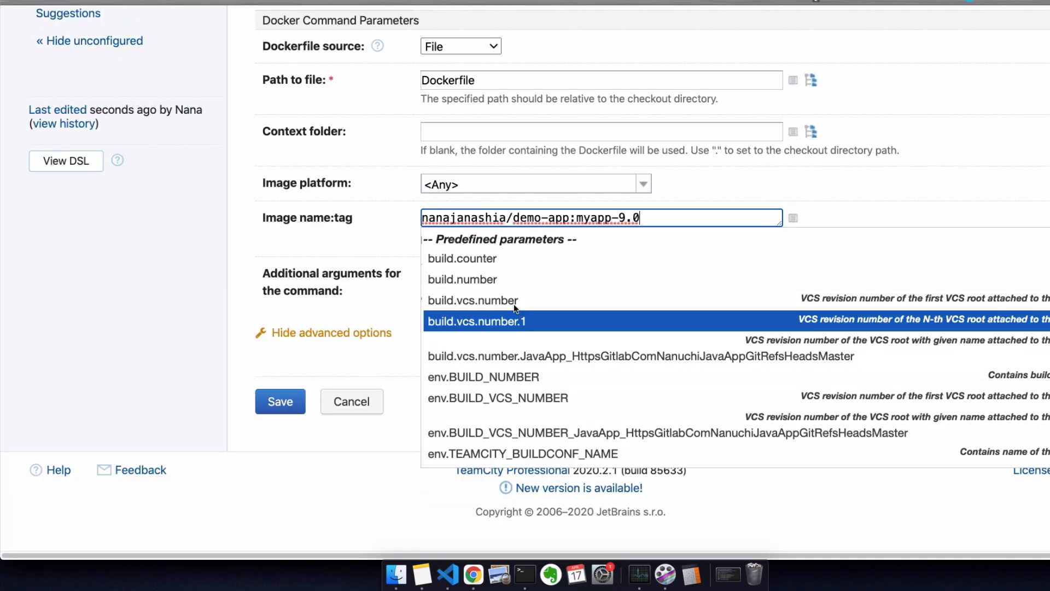
pyautogui.write('-%')
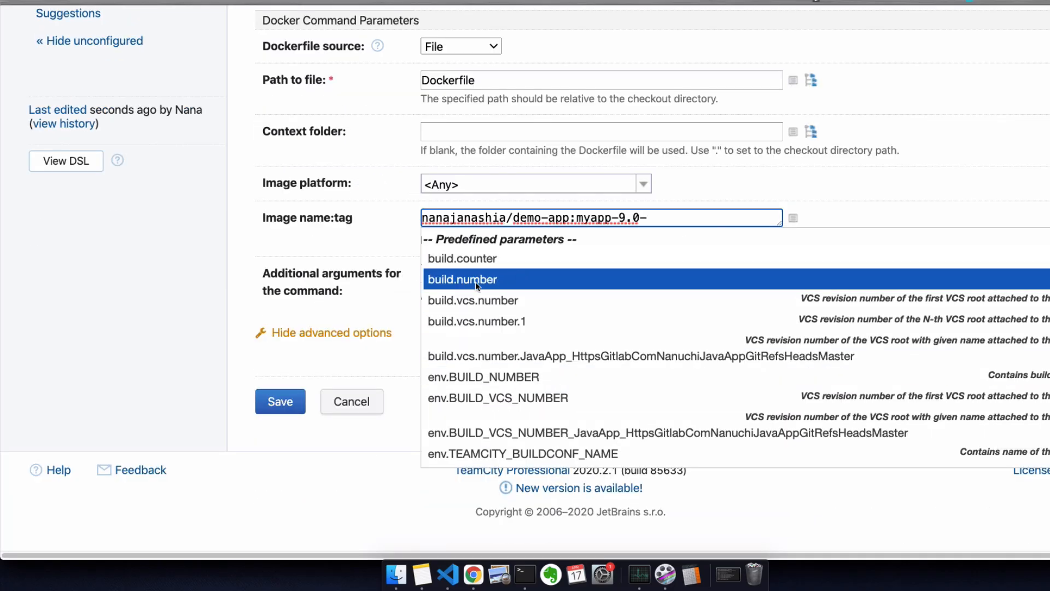
pyautogui.click(474, 279)
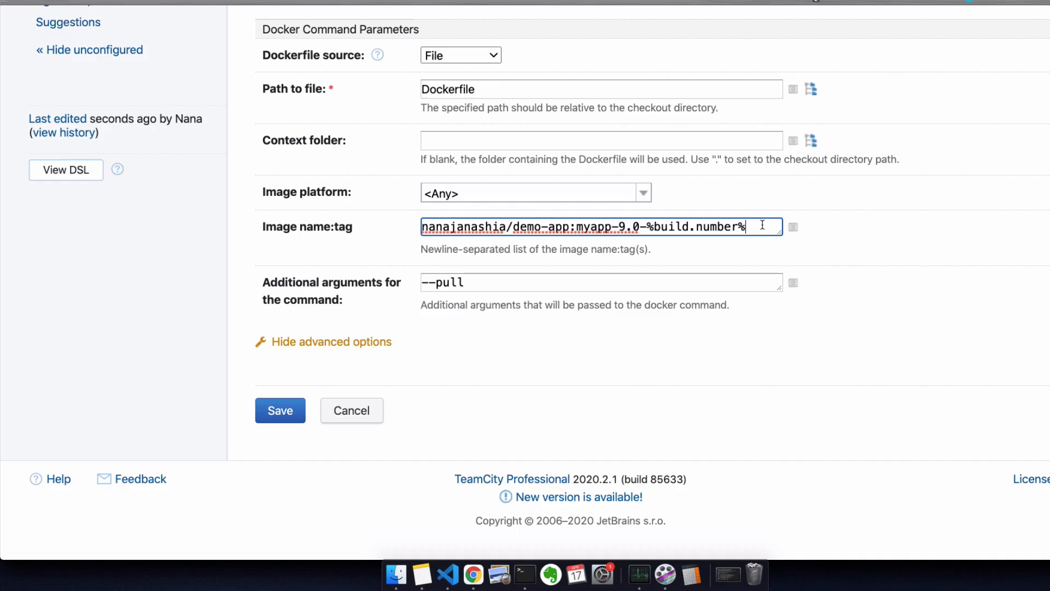
# Step: Add a second image line with the demo-app repository tagged 'latest'
pyautogui.press('Return')
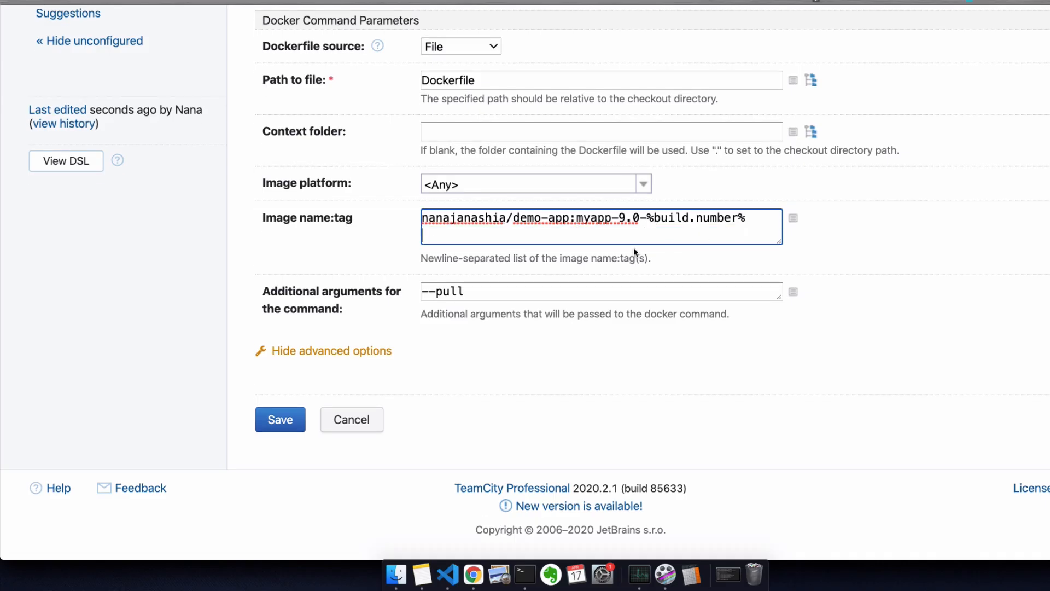
pyautogui.moveTo(422, 218); pyautogui.dragTo(577, 217)
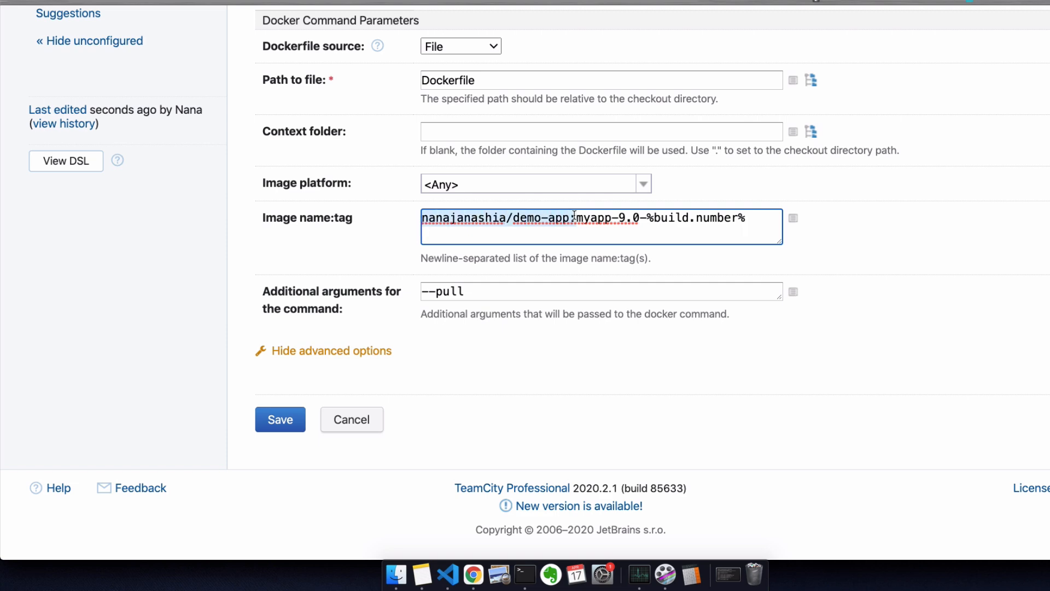
pyautogui.press('super+c')
pyautogui.click(531, 234)
pyautogui.press('super+v')
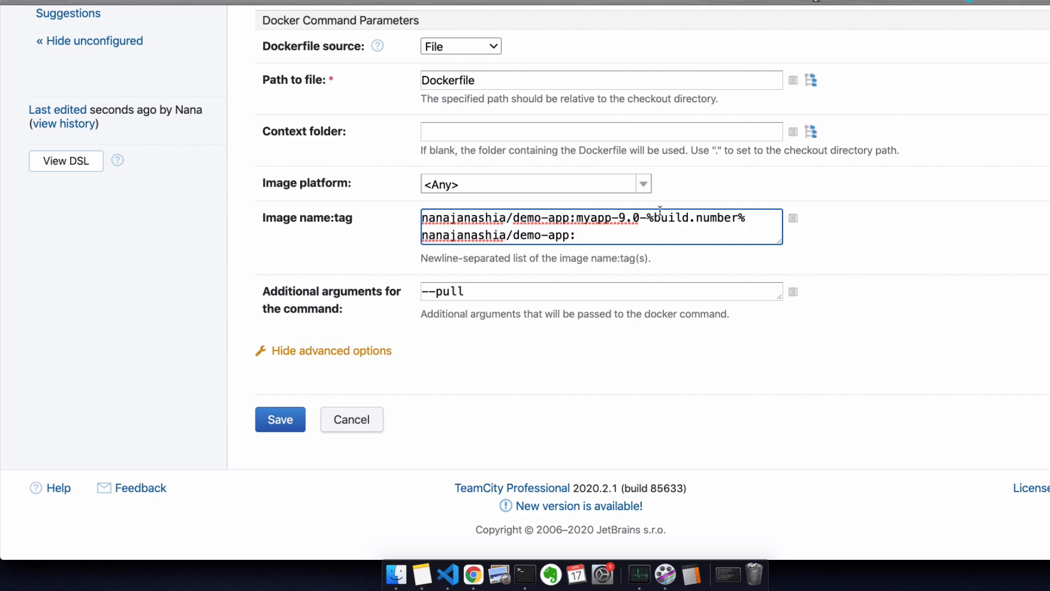
pyautogui.write('latest')
# Step: Save the build image step and add a new Docker step named 'push image'
pyautogui.click(287, 422)
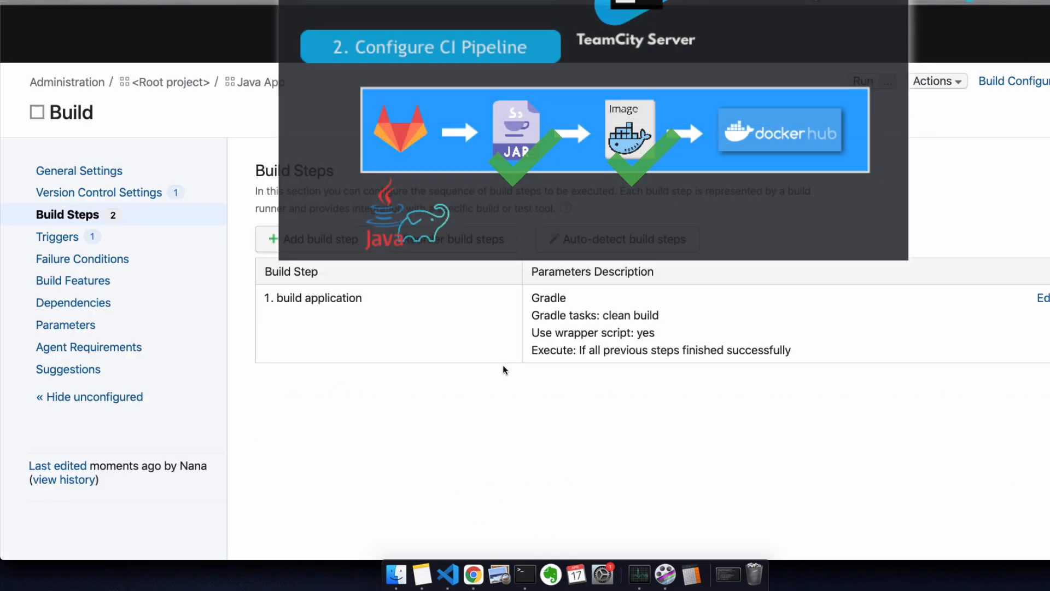
pyautogui.scroll(-3, 321, 373)
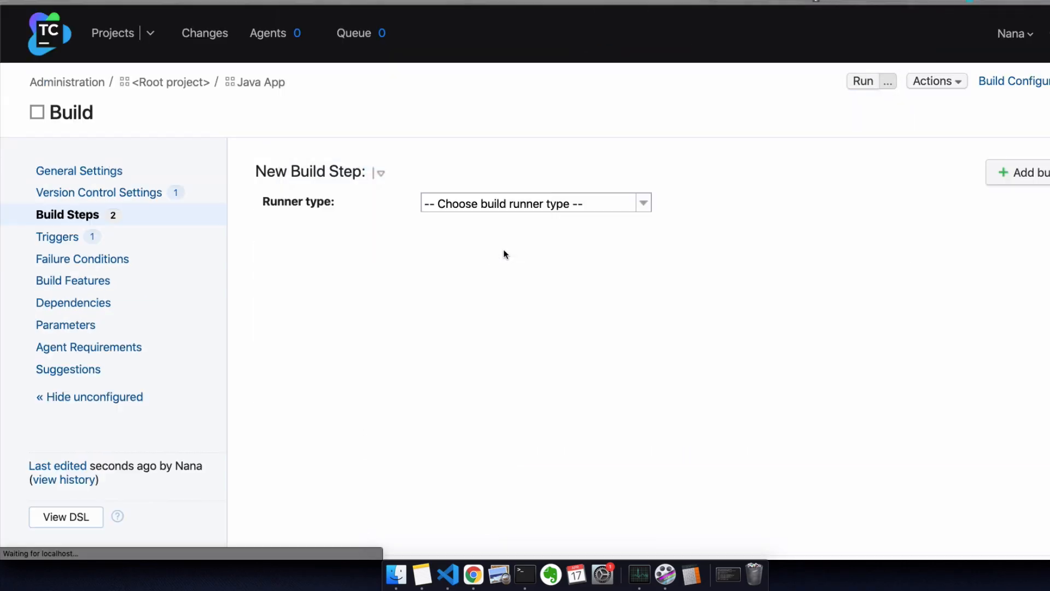
pyautogui.click(501, 203)
pyautogui.click(485, 312)
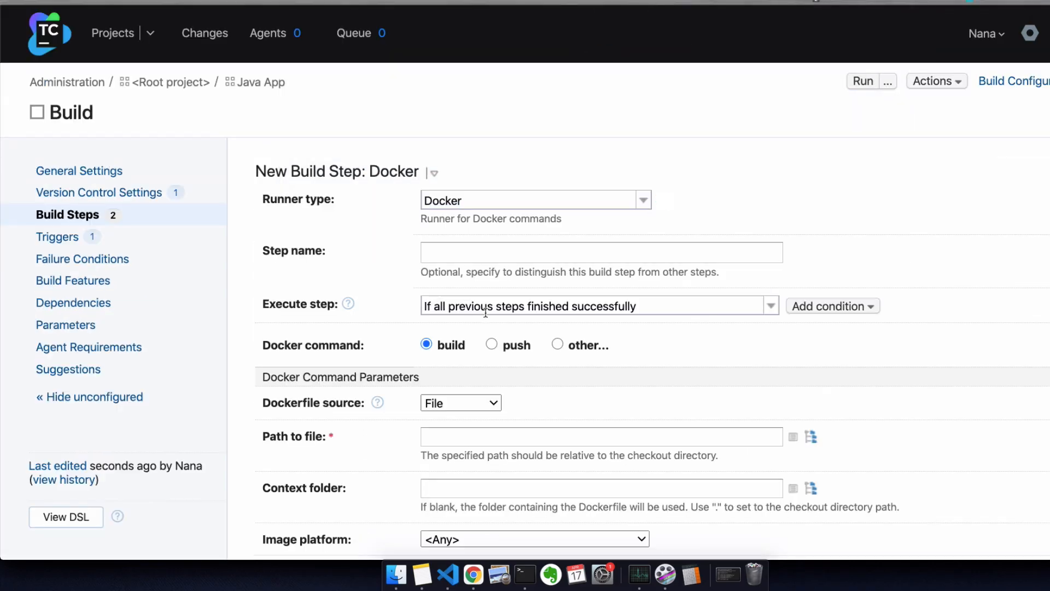
pyautogui.click(486, 253)
pyautogui.write('push image')
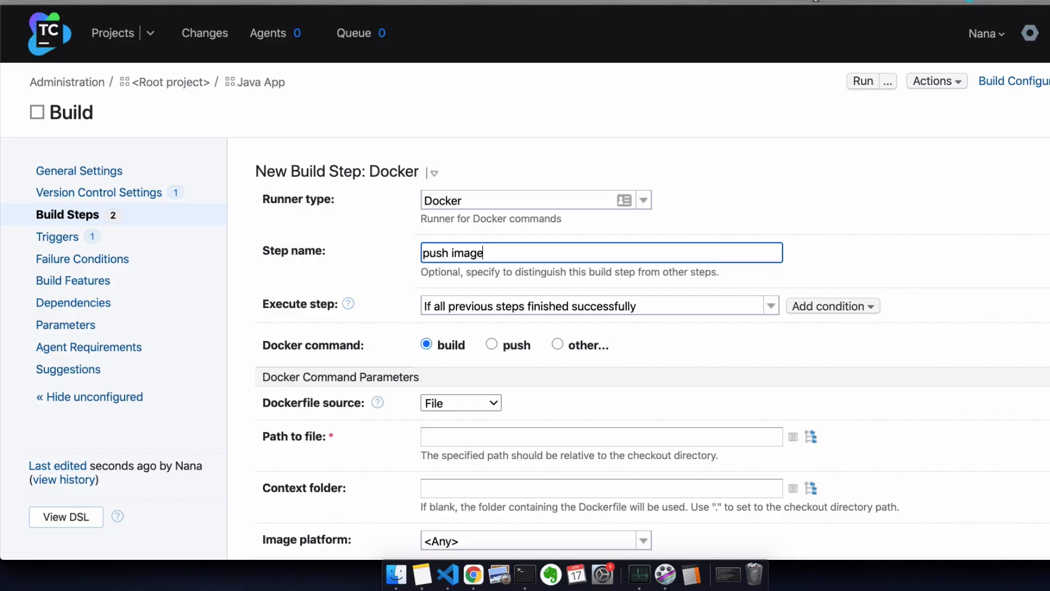
# Step: Set the step to push demo-app tagged myapp-9.0-%build.number% and latest
pyautogui.tripleClick(489, 257)
pyautogui.scroll(-3, 487, 256)
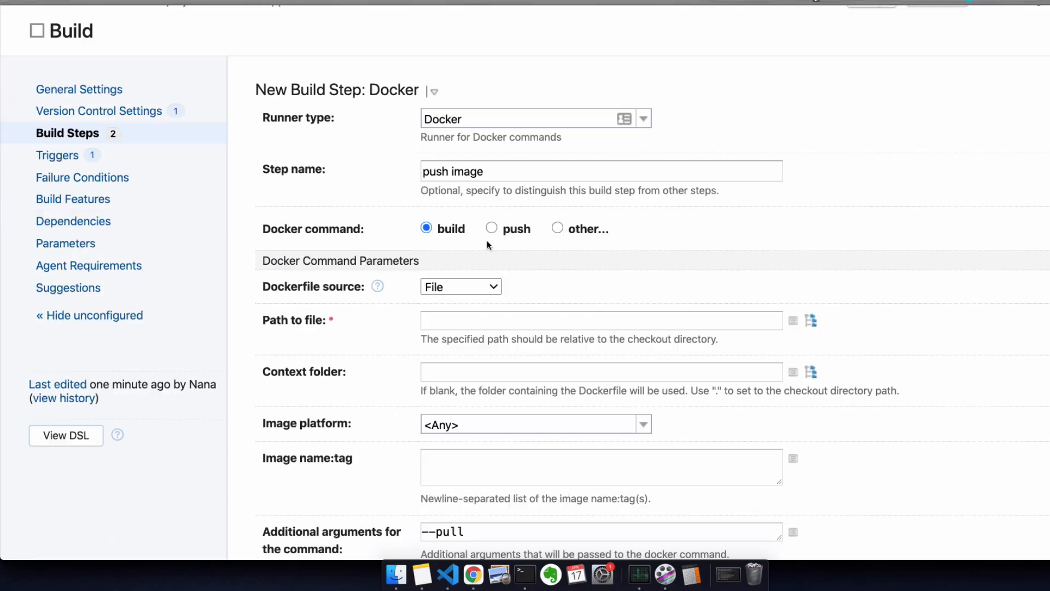
pyautogui.click(492, 228)
pyautogui.scroll(-2, 519, 361)
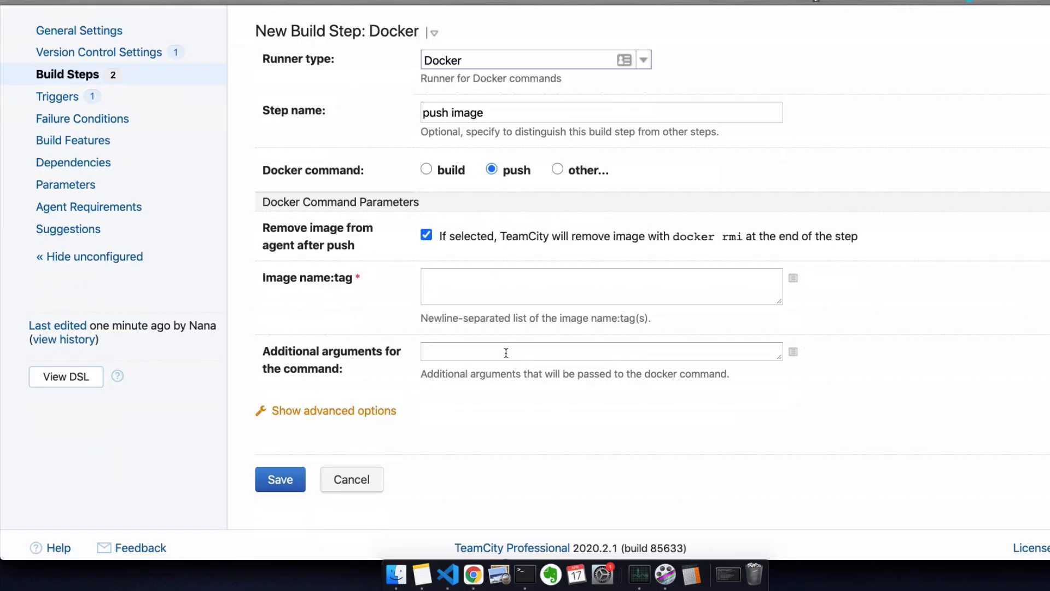
pyautogui.click(469, 287)
pyautogui.press('super+v')
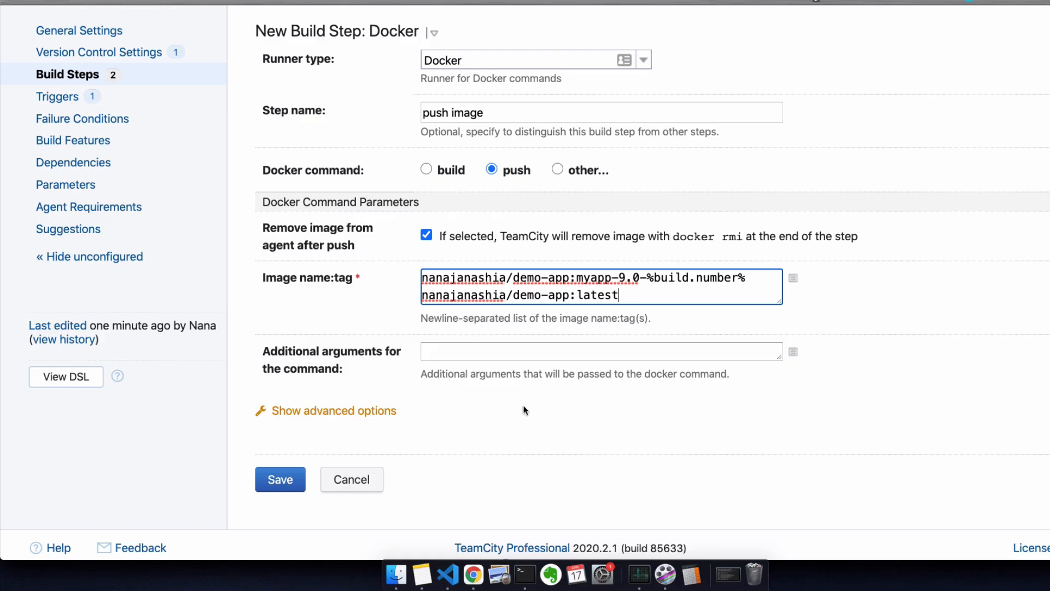
pyautogui.click(520, 405)
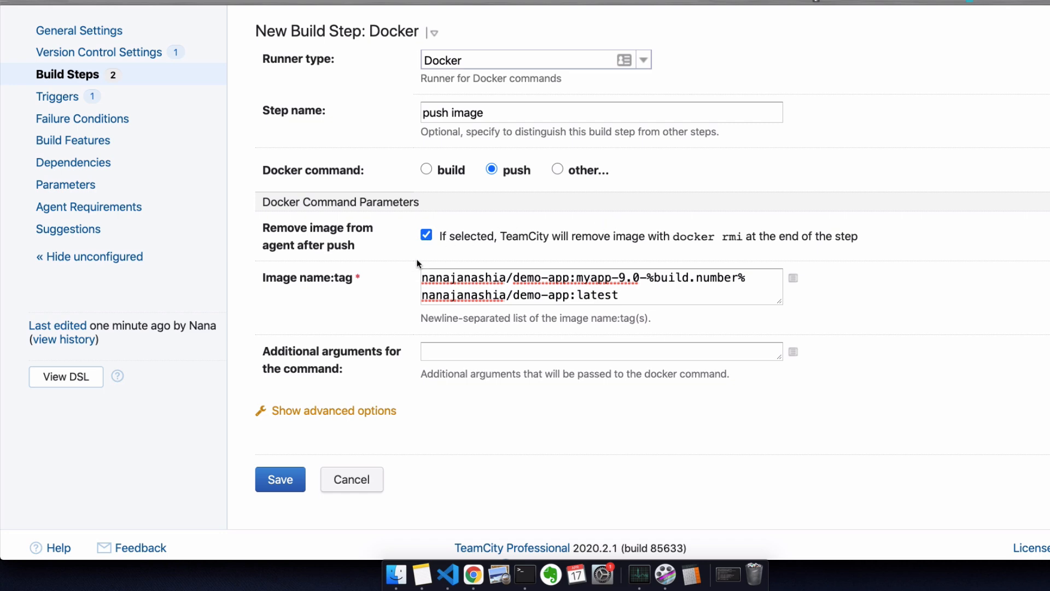
# Step: Keep the default run condition in the push image step's advanced execution options
pyautogui.click(326, 411)
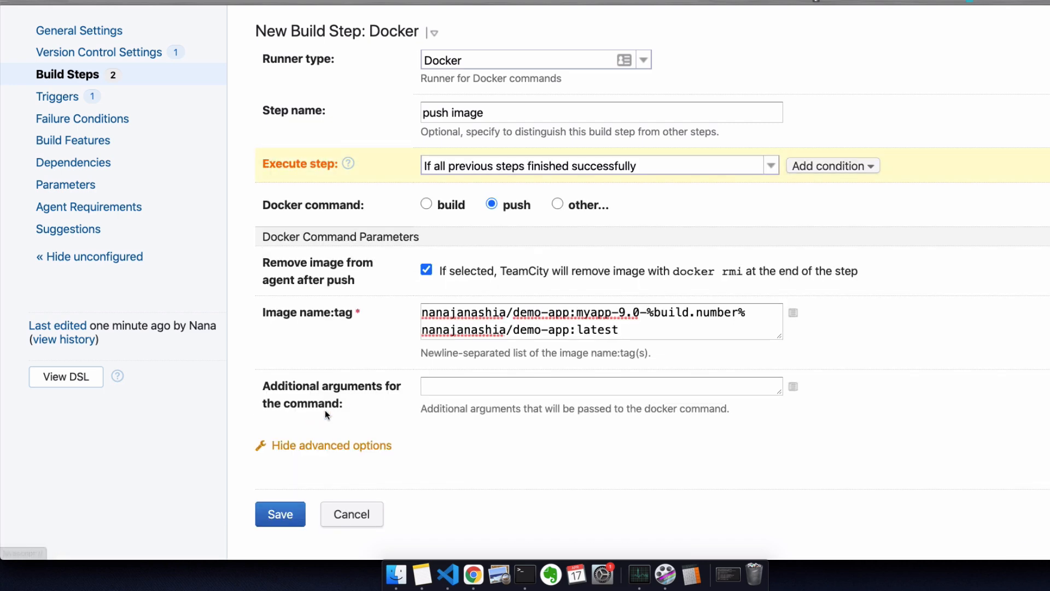
pyautogui.scroll(2, 369, 375)
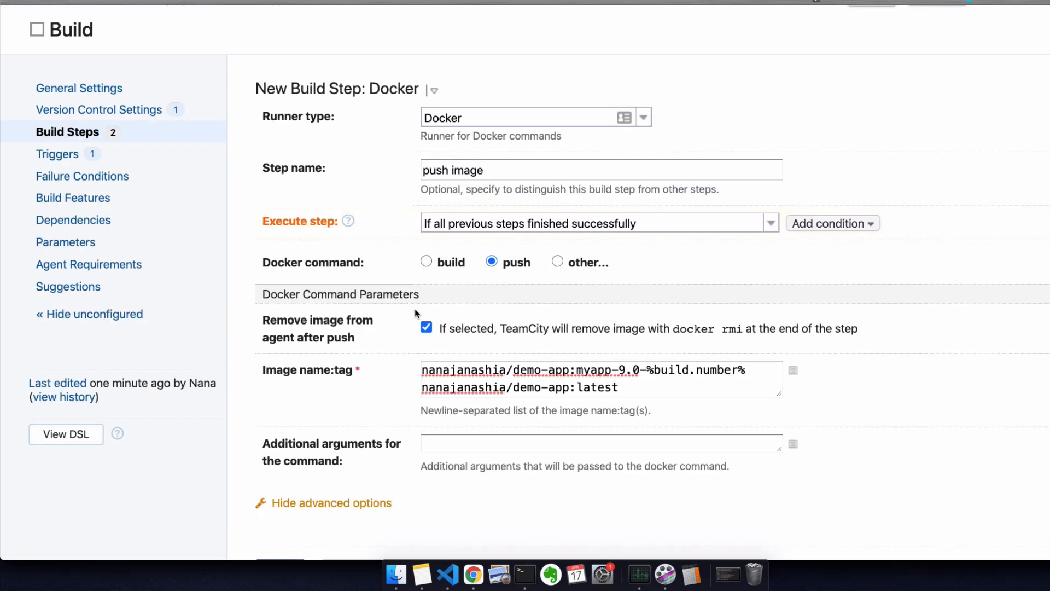
pyautogui.click(451, 223)
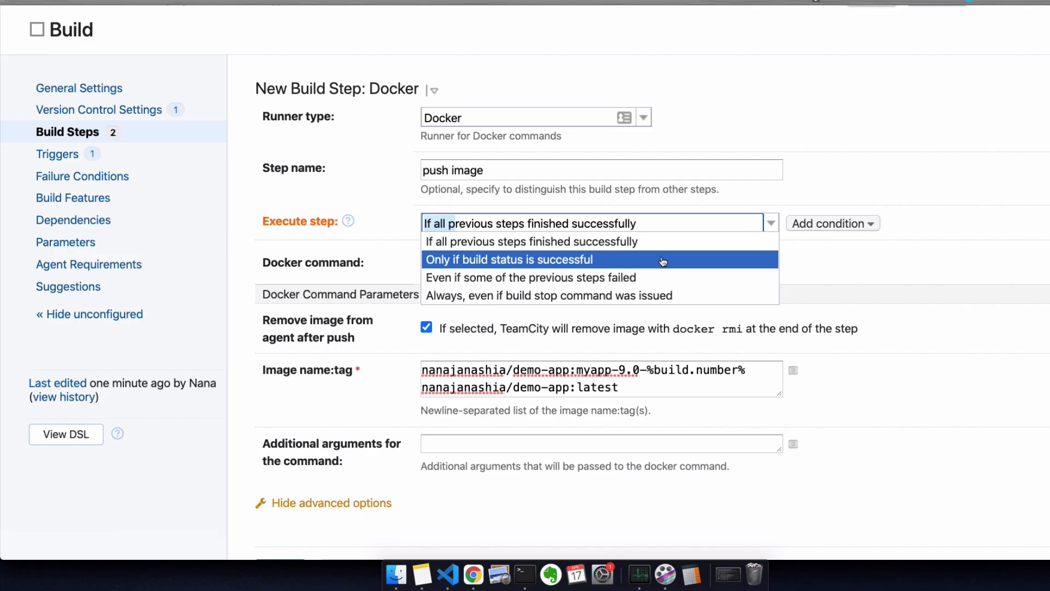
pyautogui.click(727, 504)
pyautogui.scroll(-2, 381, 398)
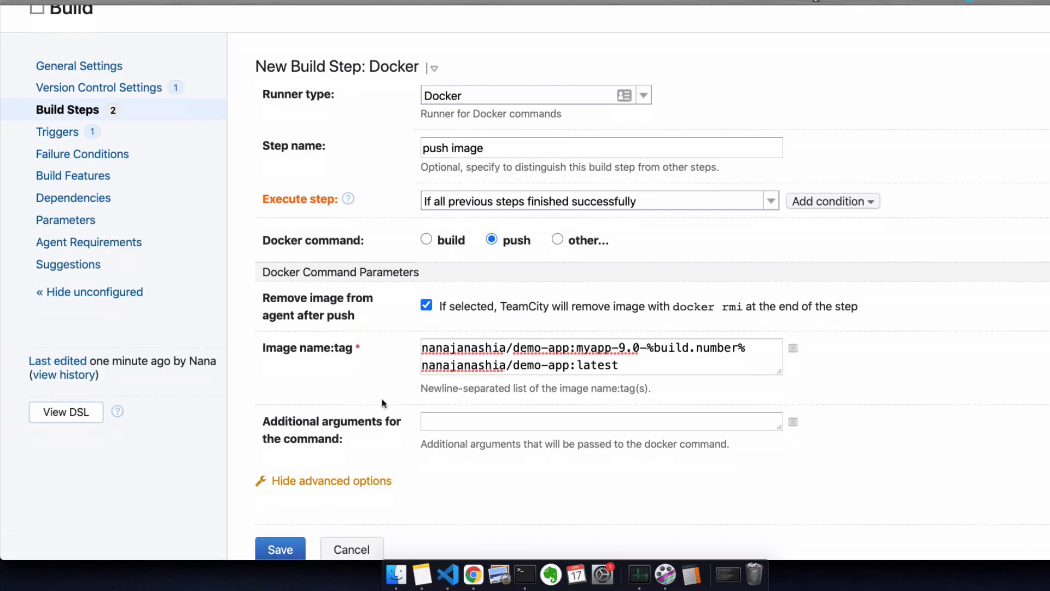
# Step: Save push image as build step 3, then glance at the Docker Hub demo-app repository
pyautogui.scroll(-3, 375, 418)
pyautogui.click(281, 414)
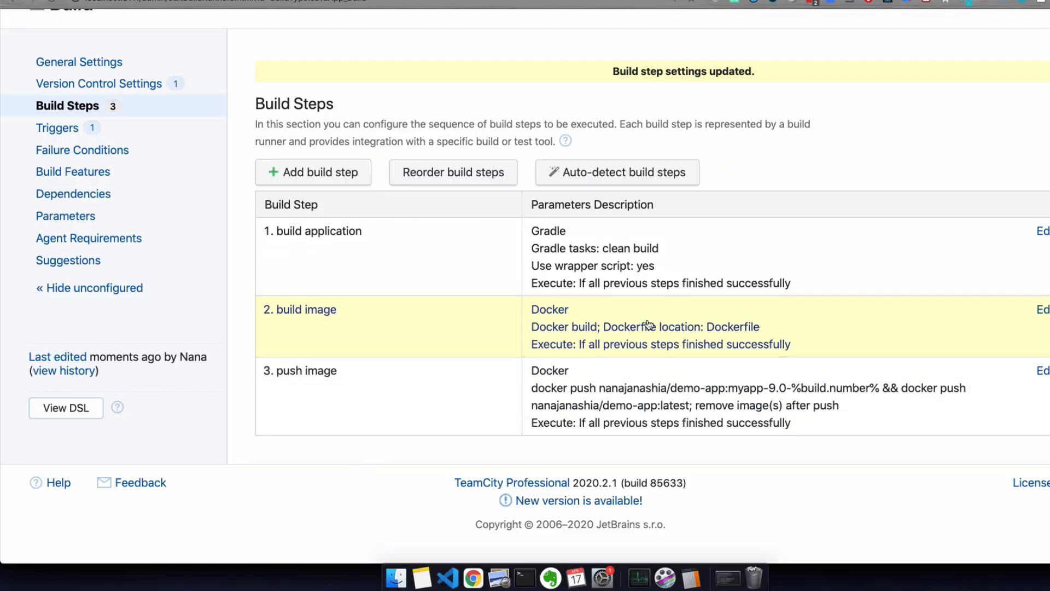
pyautogui.click(456, 0)
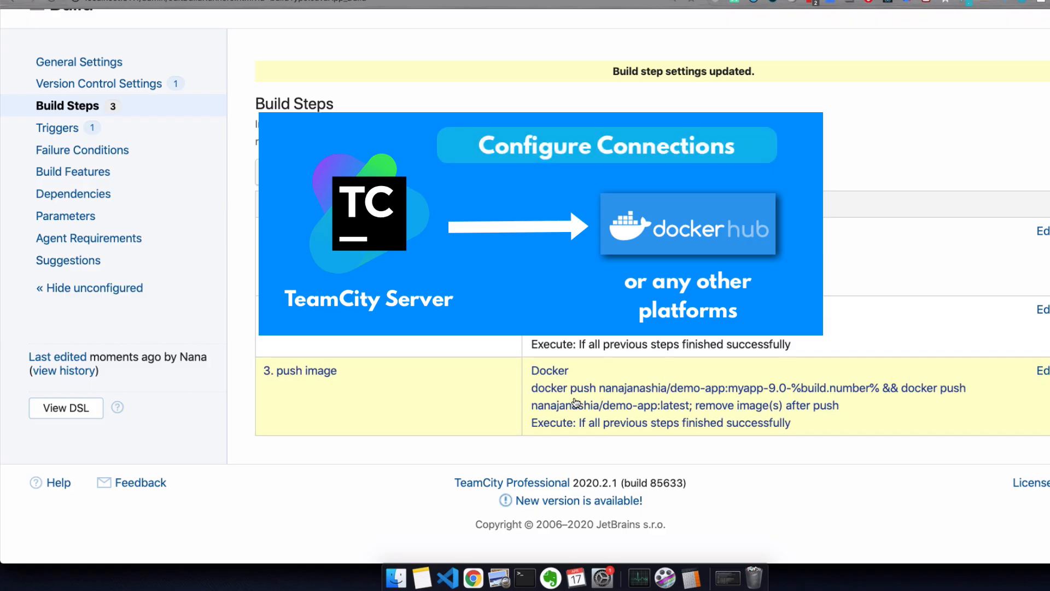
pyautogui.scroll(3, 356, 368)
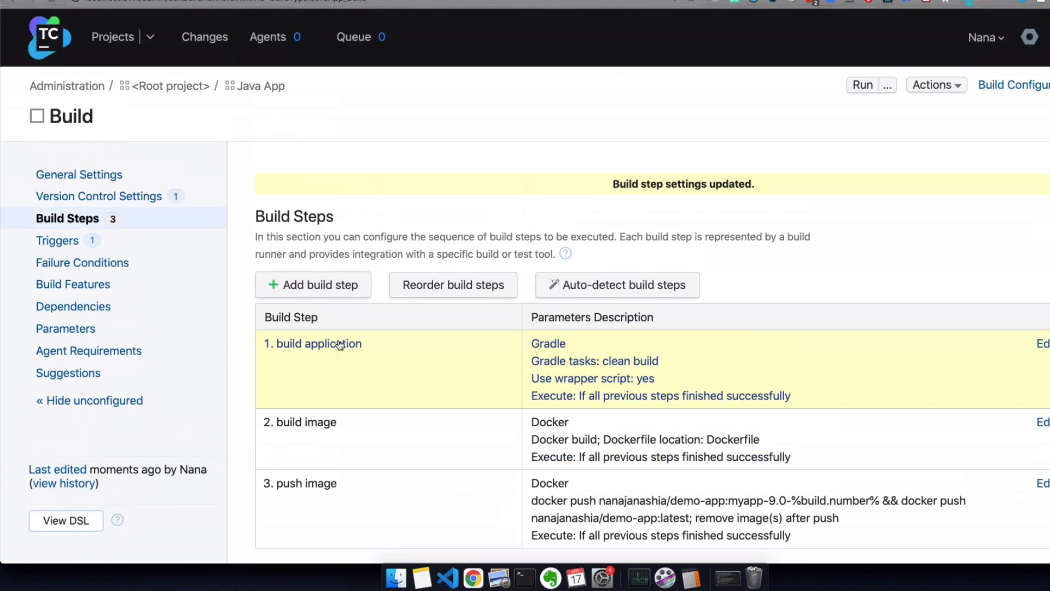
# Step: Add a new Docker Registry connection under the Java App project's Connections
pyautogui.click(259, 86)
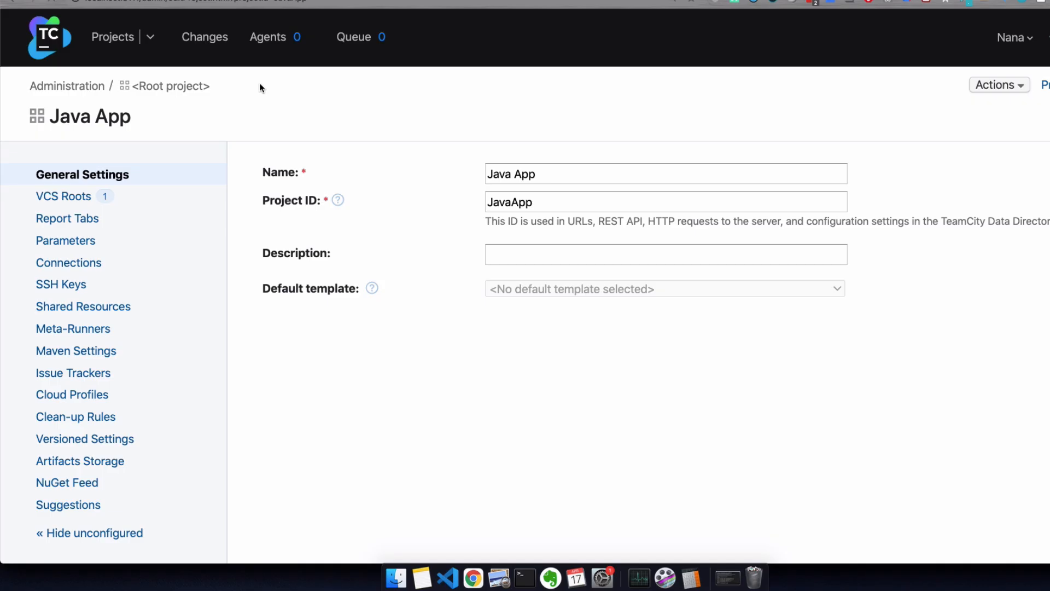
pyautogui.click(67, 264)
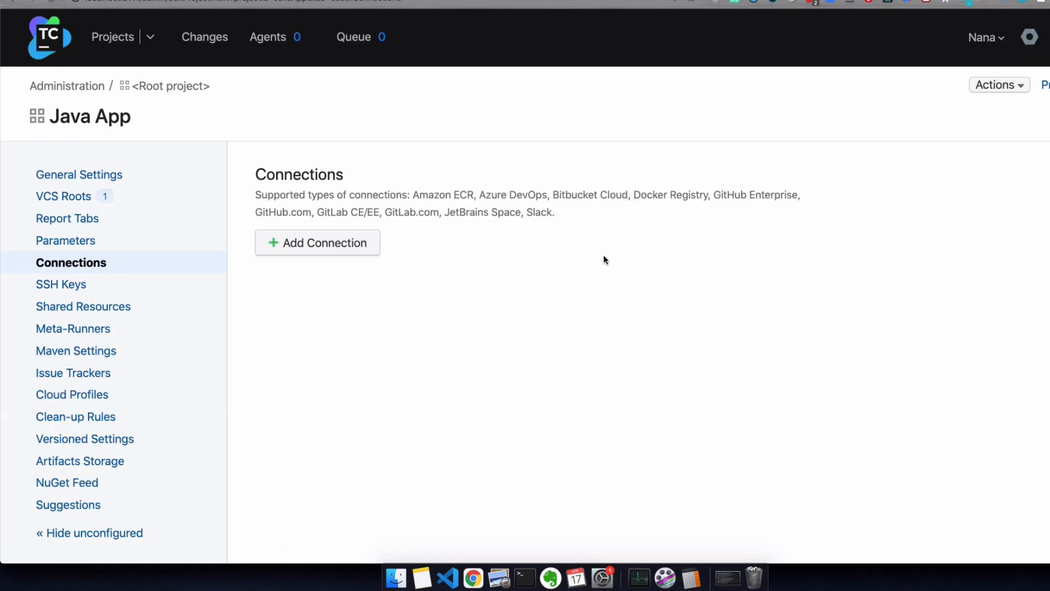
pyautogui.click(318, 243)
pyautogui.click(506, 281)
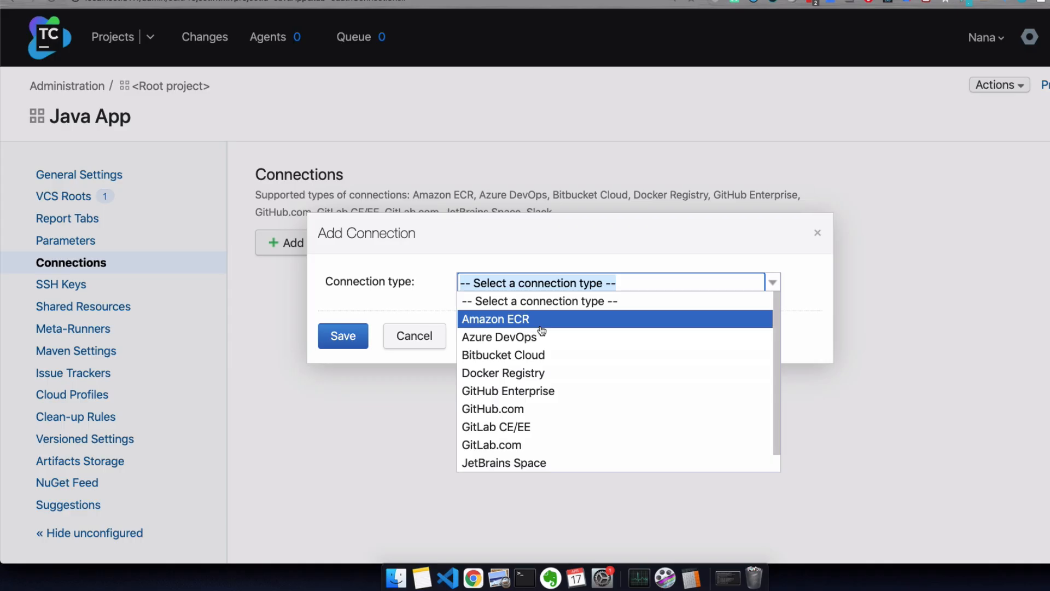
pyautogui.click(539, 374)
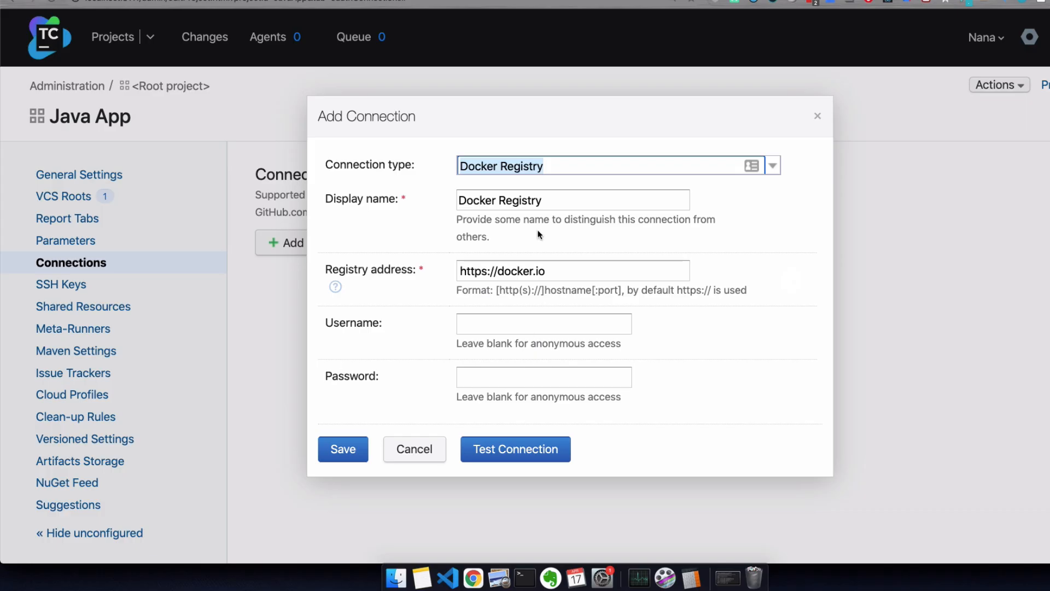
# Step: Enter the Docker Hub username and password, test the connection successfully, and save it
pyautogui.click(577, 270)
pyautogui.press('super+a')
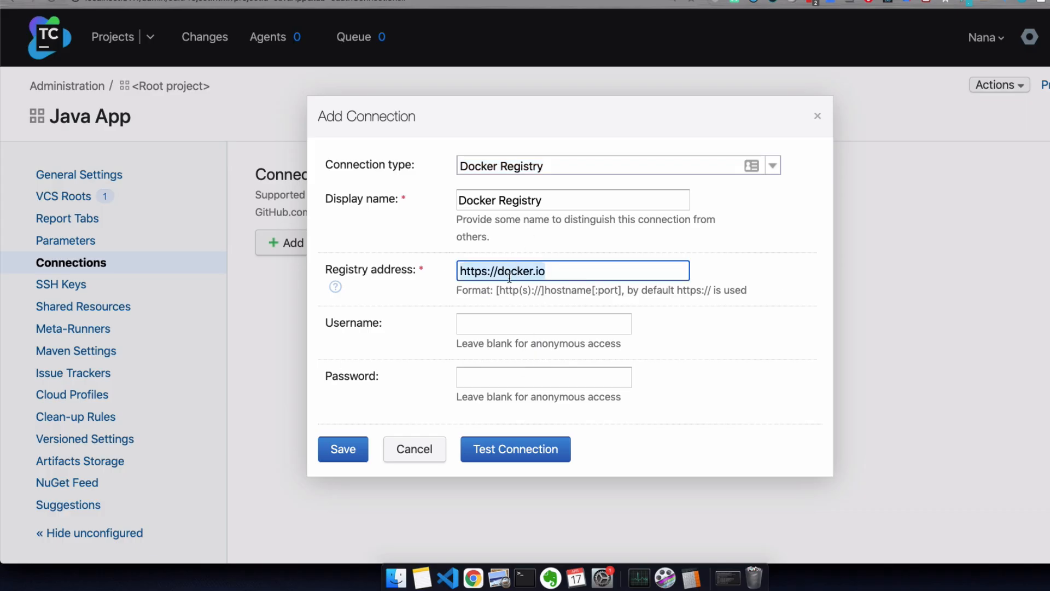
pyautogui.click(496, 321)
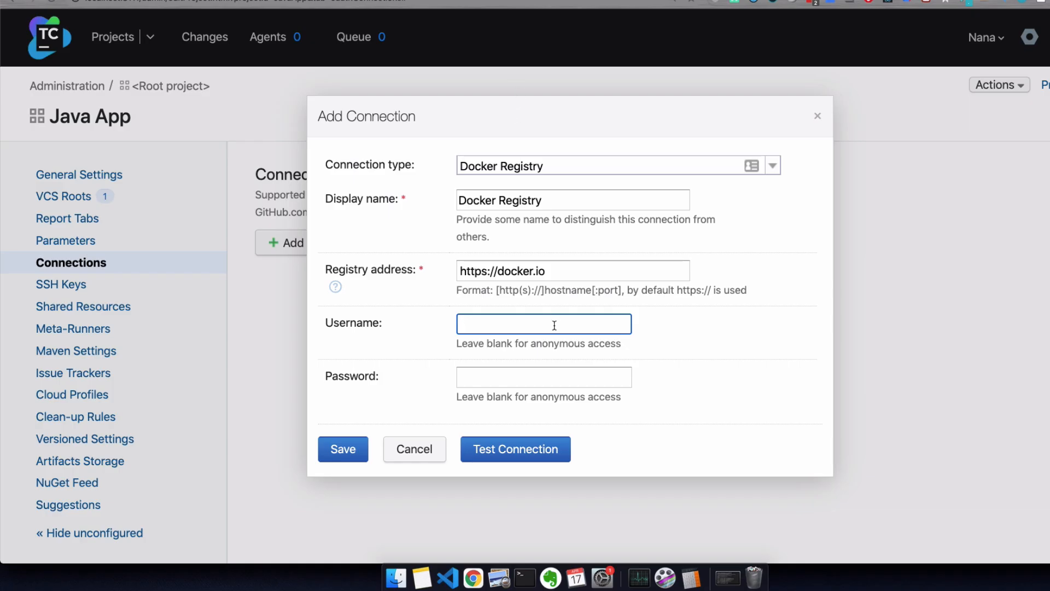
pyautogui.write('nanajanashia')
pyautogui.click(549, 378)
pyautogui.press('super+v')
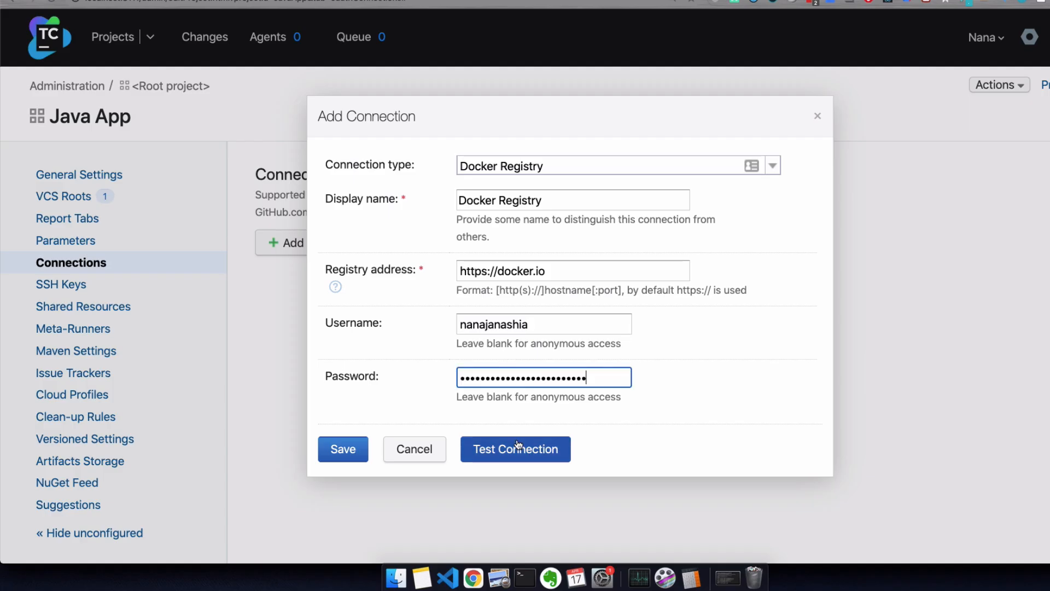
pyautogui.click(518, 457)
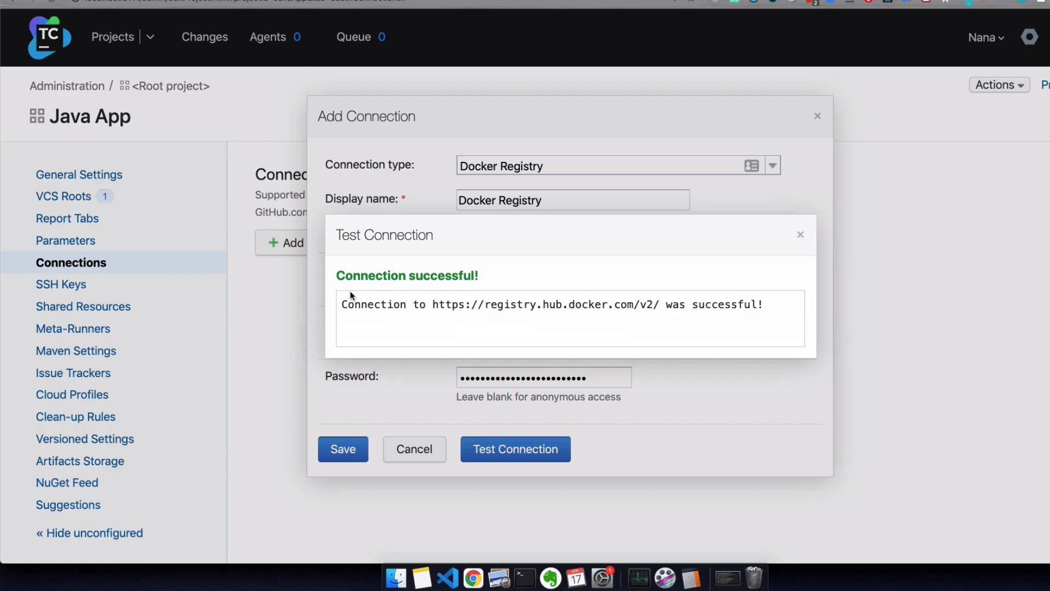
pyautogui.click(801, 235)
pyautogui.click(342, 448)
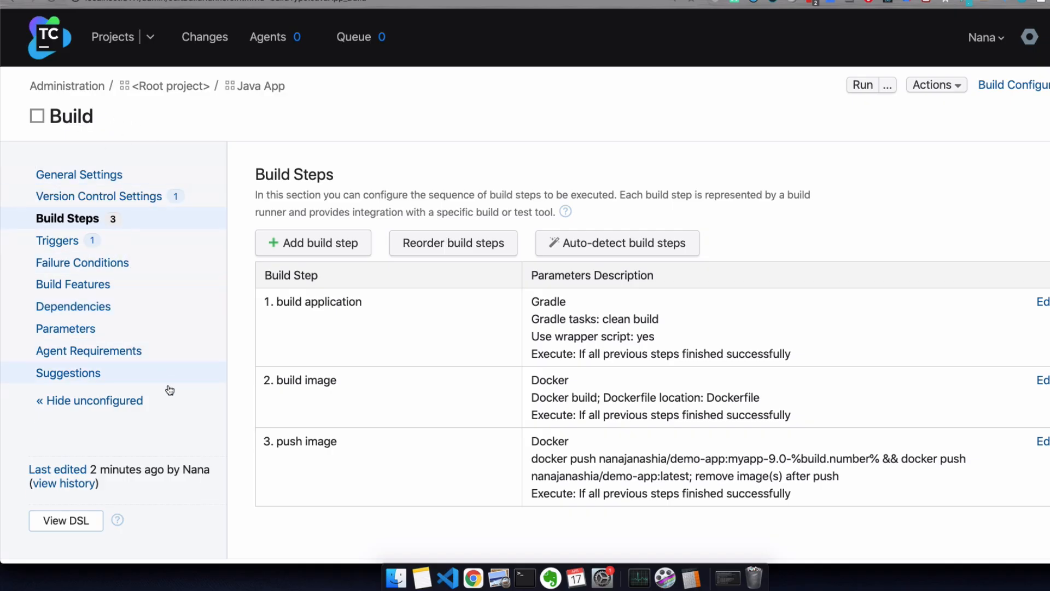
# Step: Add a Docker Support build feature that signs in to the Docker Registry connection, and save it
pyautogui.click(64, 284)
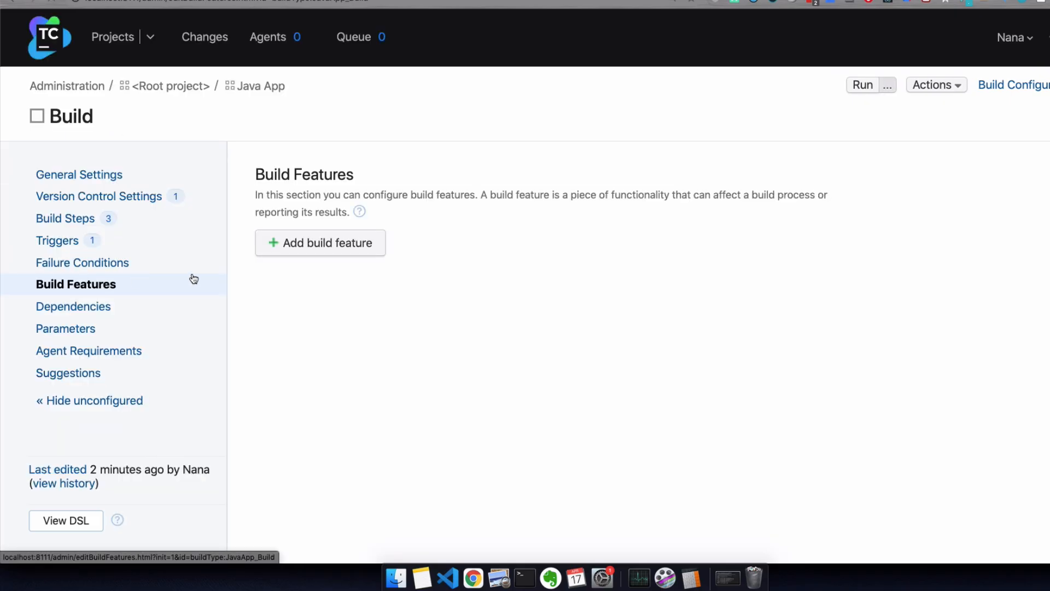
pyautogui.click(296, 242)
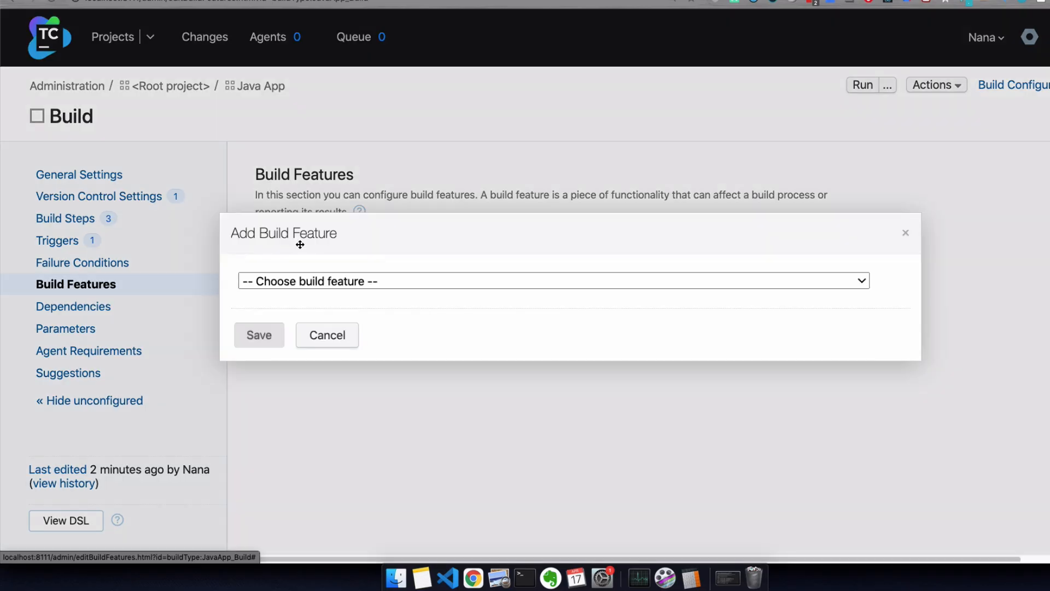
pyautogui.click(328, 281)
pyautogui.click(346, 392)
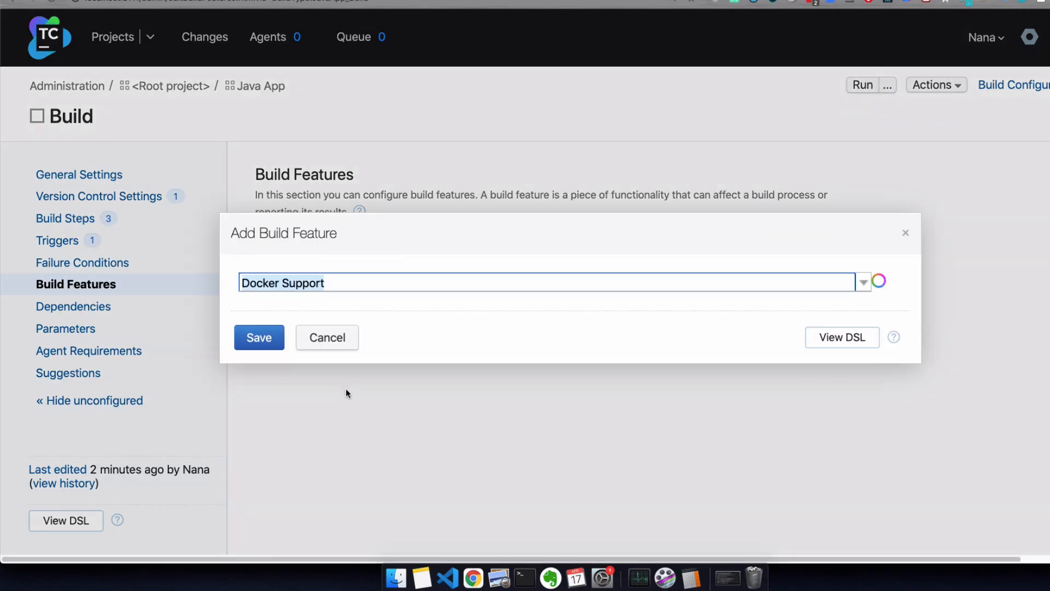
pyautogui.click(365, 352)
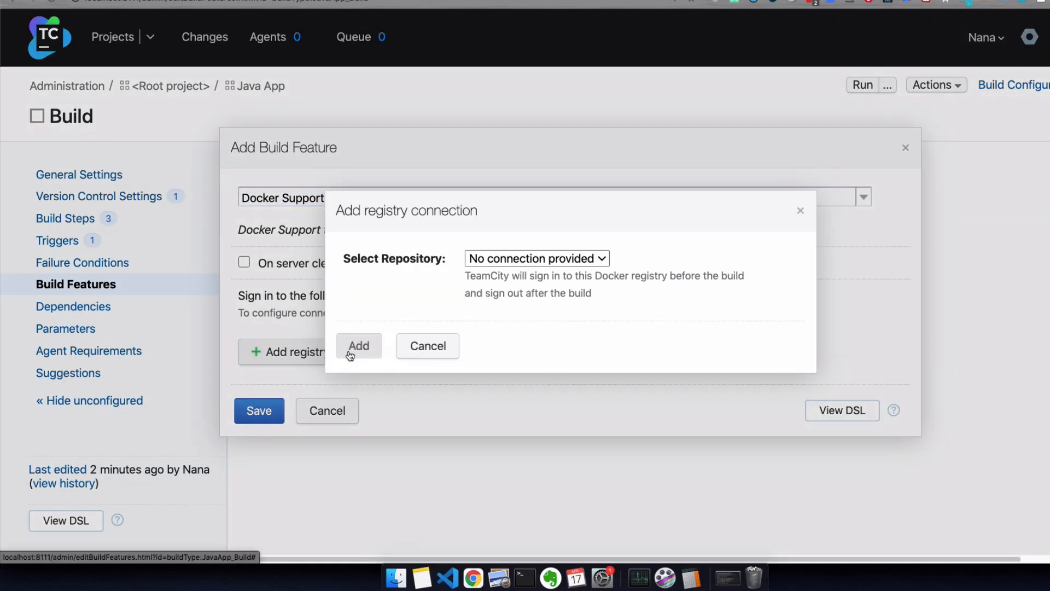
pyautogui.click(520, 259)
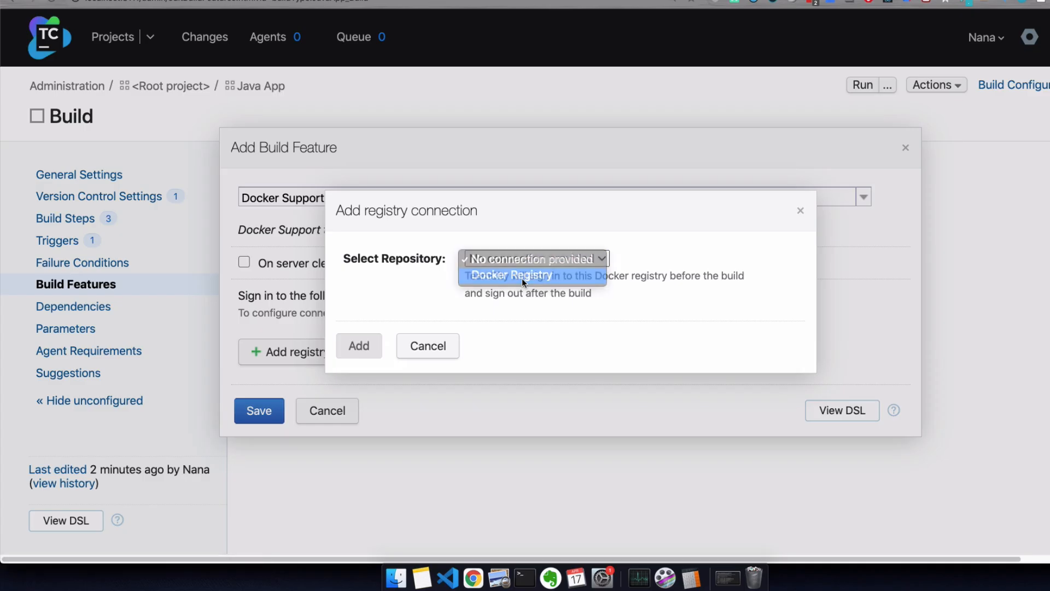
pyautogui.click(522, 275)
pyautogui.click(359, 345)
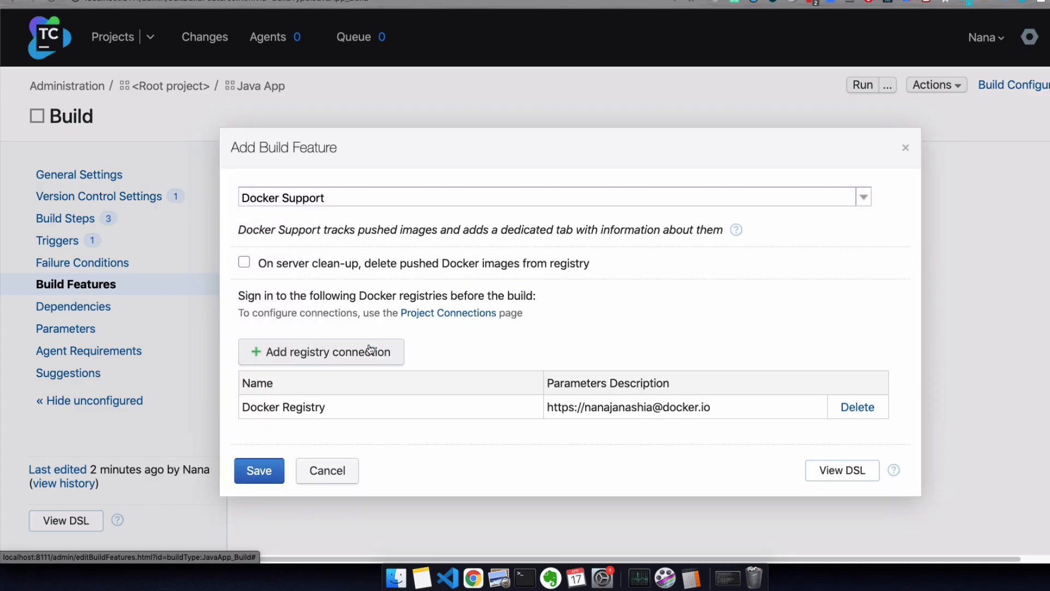
pyautogui.click(259, 470)
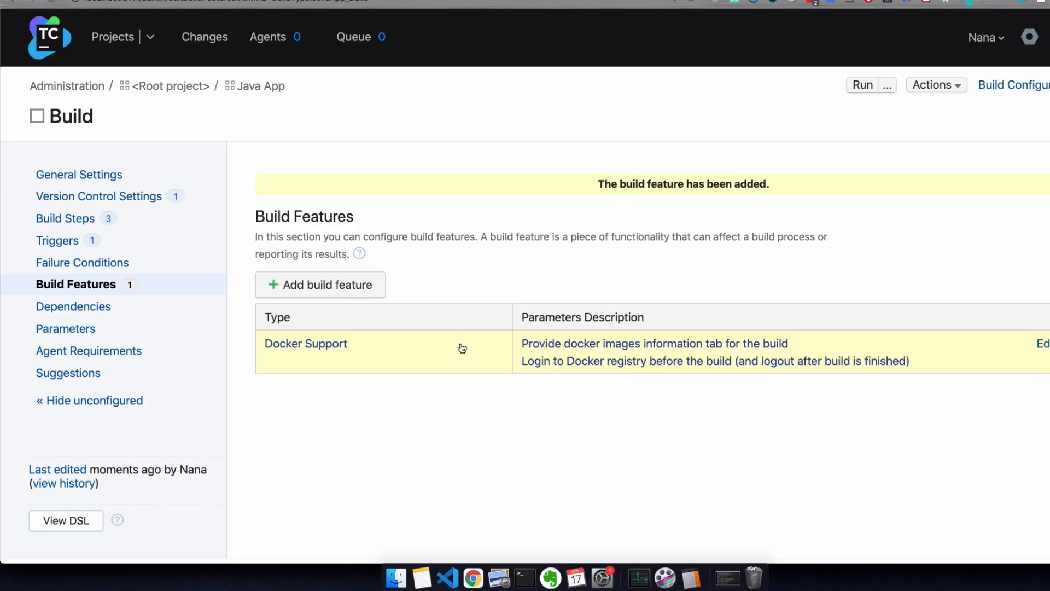
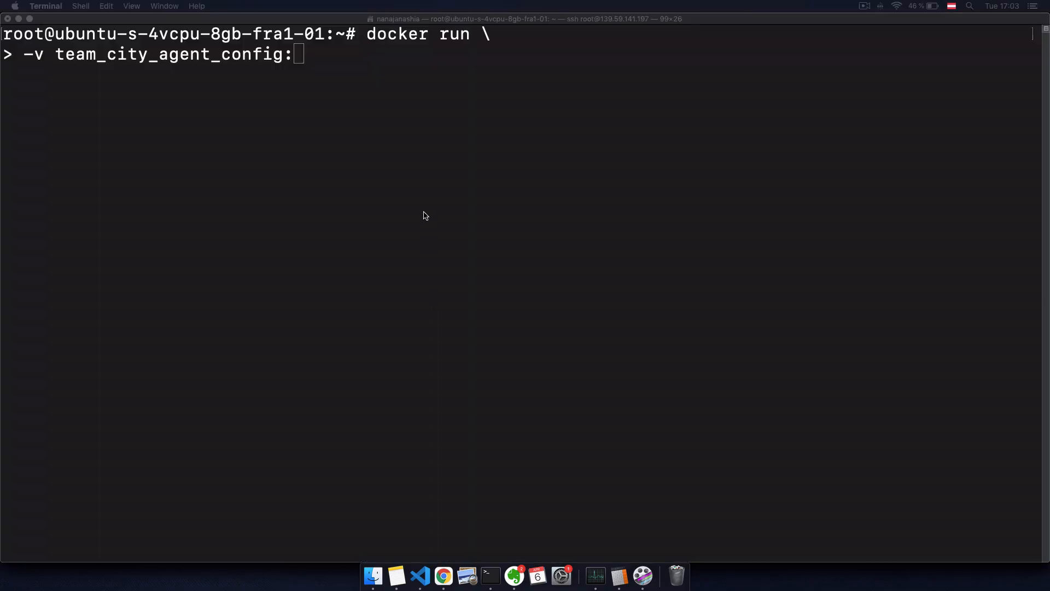
pyautogui.write('/data/teamcity_agent/conf')
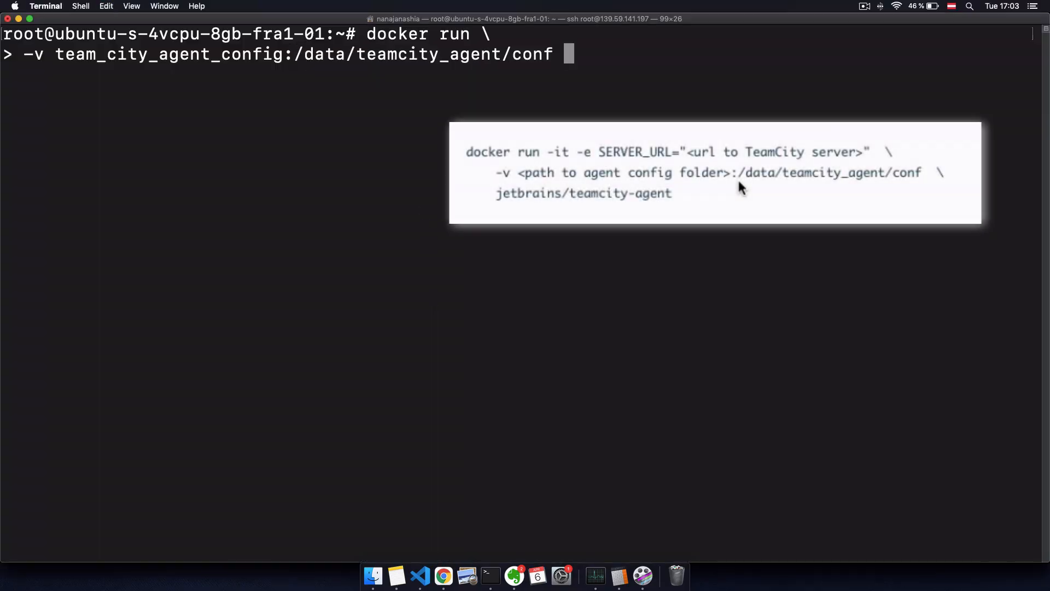
pyautogui.write('\\')
pyautogui.press('Return')
pyautogui.write('-e SERVER_URL=')
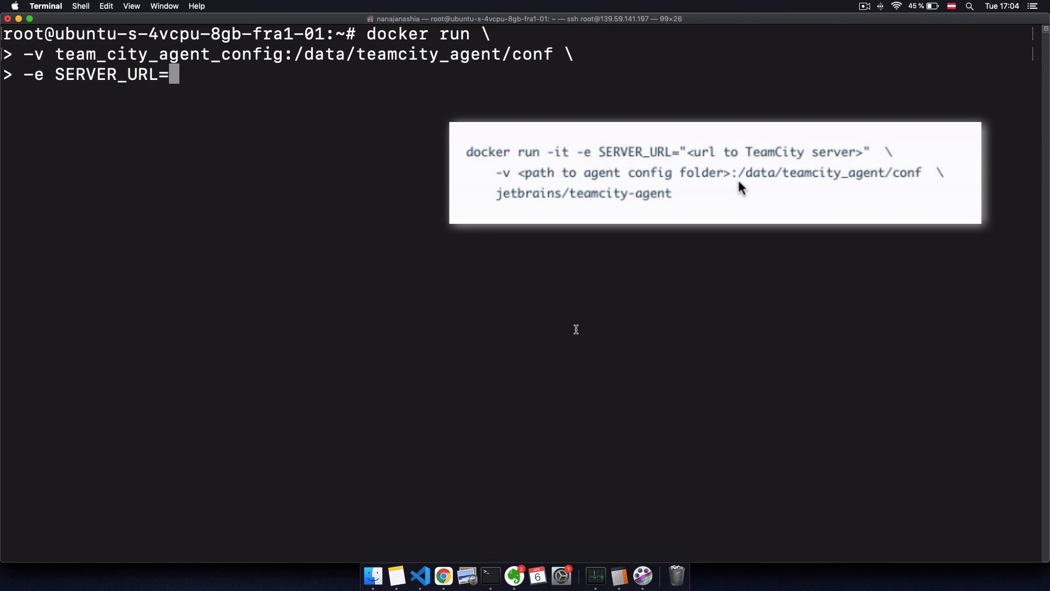
pyautogui.write('http://139.59.141.197:8111/')
pyautogui.hotkey('alt', 'Left')
pyautogui.hotkey('alt', 'Left')
pyautogui.hotkey('alt', 'Left')
pyautogui.hotkey('alt', 'Left')
pyautogui.hotkey('alt', 'Left')
pyautogui.hotkey('alt', 'Left')
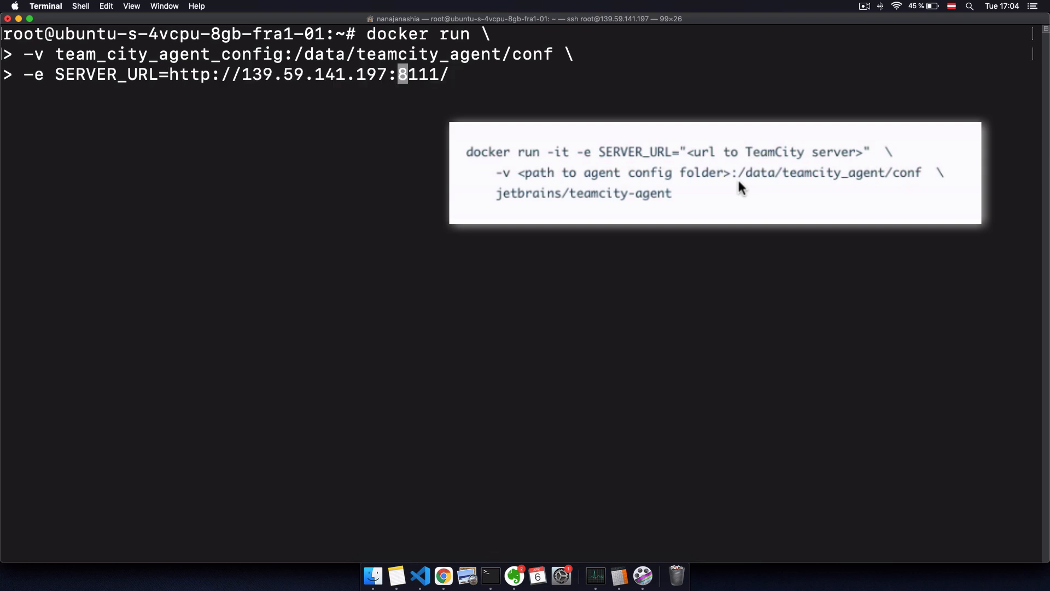
pyautogui.write('"')
pyautogui.hotkey('ctrl', 'e')
pyautogui.press('BackSpace')
pyautogui.write('" \\')
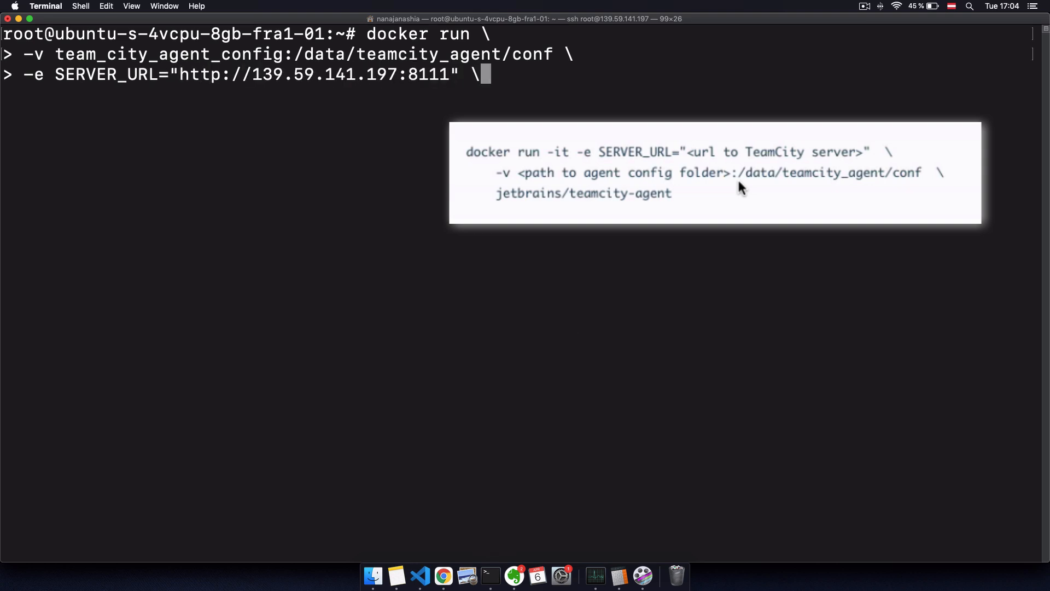
pyautogui.press('Return')
pyautogui.write('-d jetbrains/teamcity-agent')
pyautogui.press('Return')
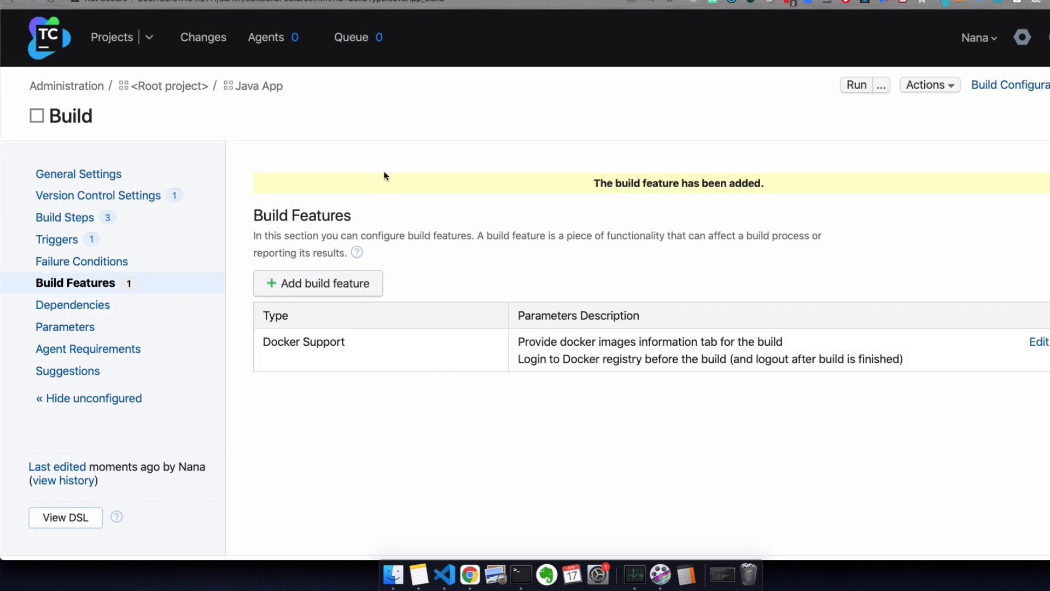
# Step: Authorize the unauthorized agent ip_172.17.0.3 from the Agents page, then go to Projects
pyautogui.click(265, 37)
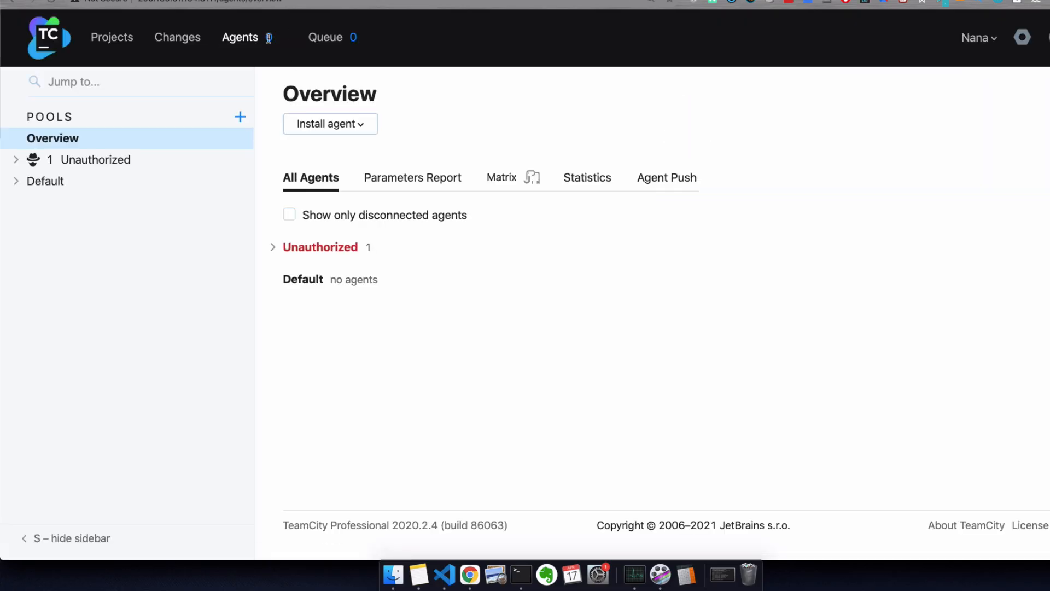
pyautogui.click(285, 247)
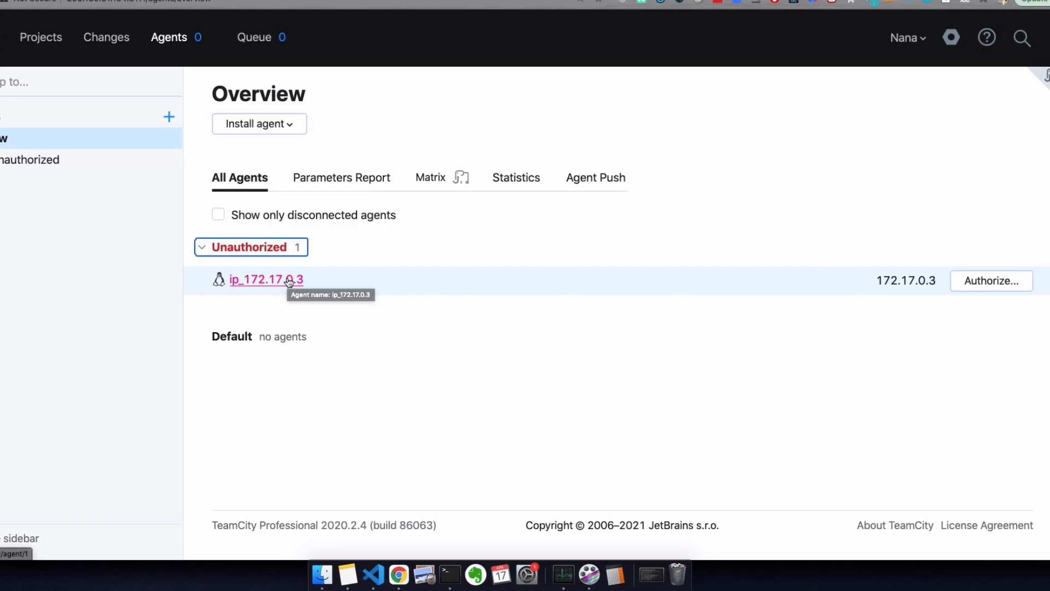
pyautogui.click(998, 280)
pyautogui.click(698, 466)
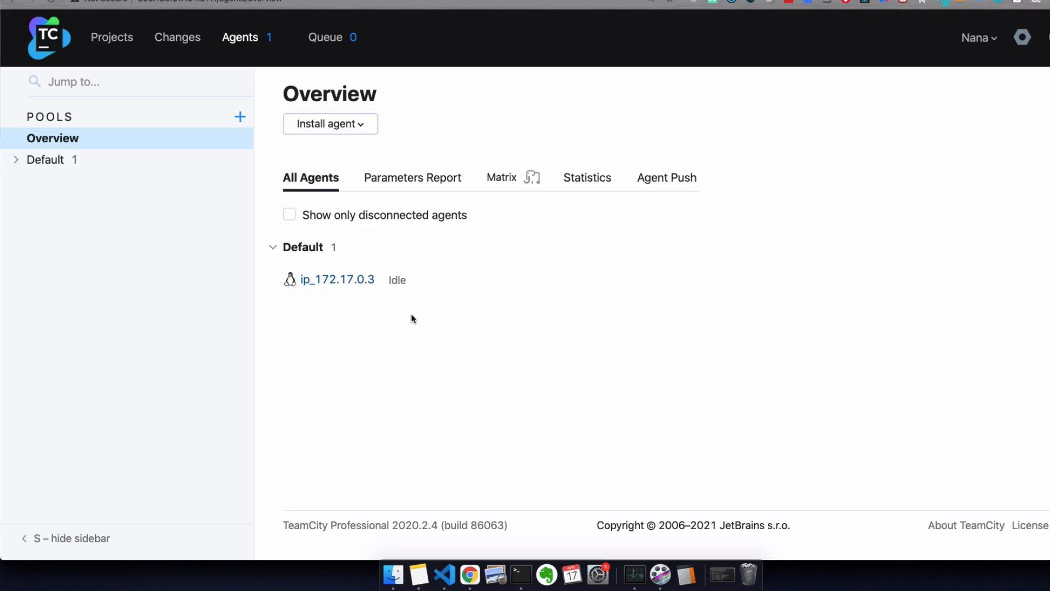
pyautogui.click(113, 38)
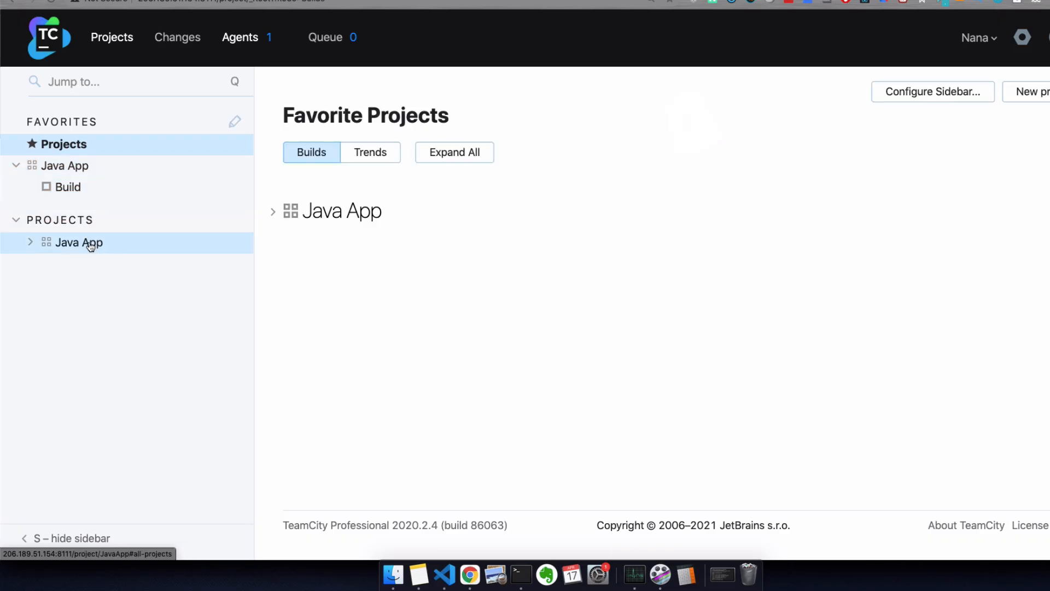
# Step: Check the Java App Build's Compatible Agents and highlight the missing docker.server.version requirement
pyautogui.click(62, 187)
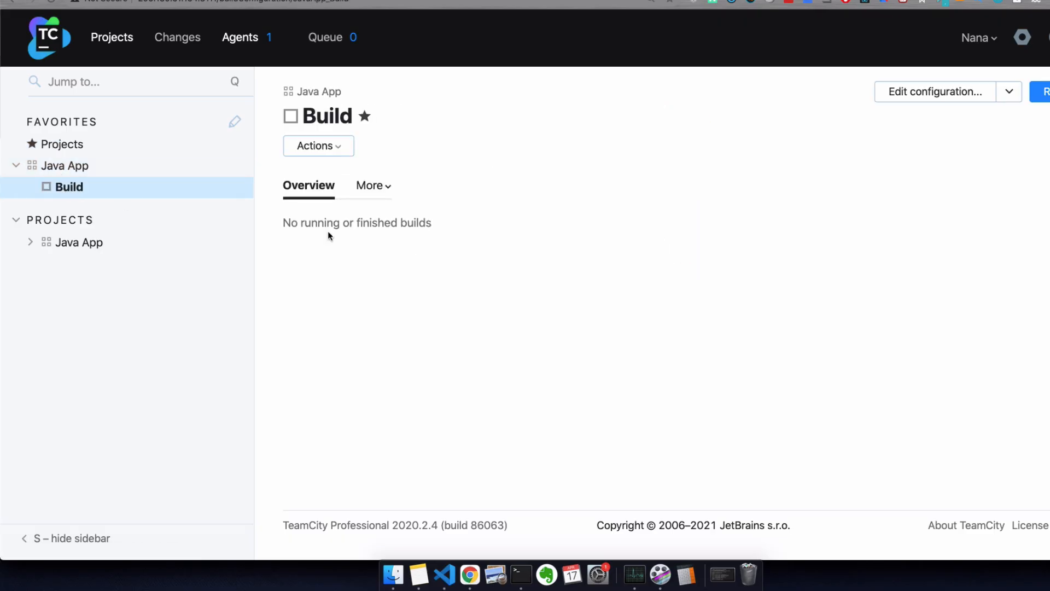
pyautogui.click(377, 186)
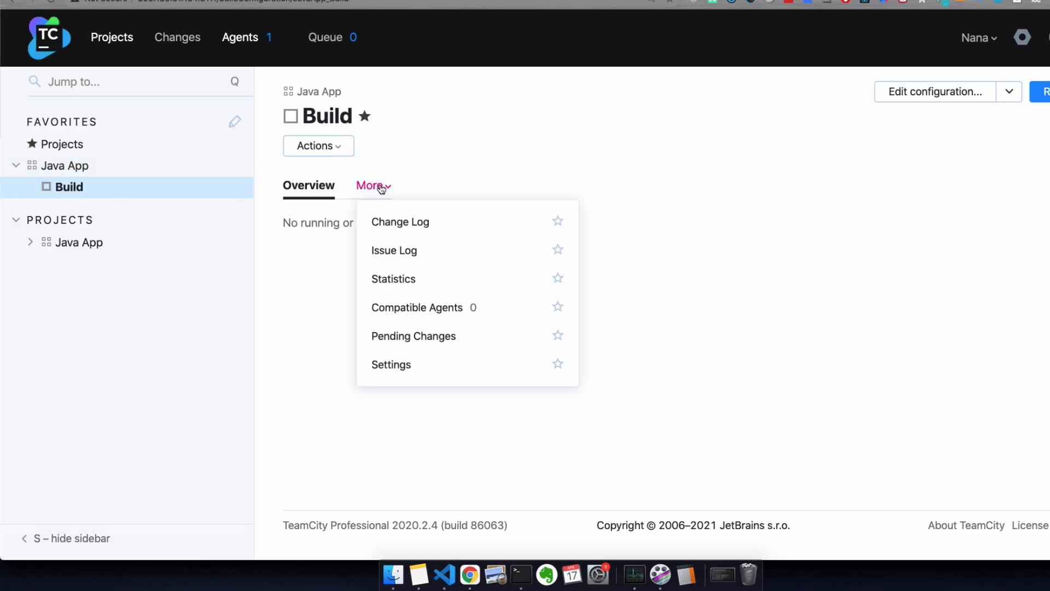
pyautogui.click(432, 310)
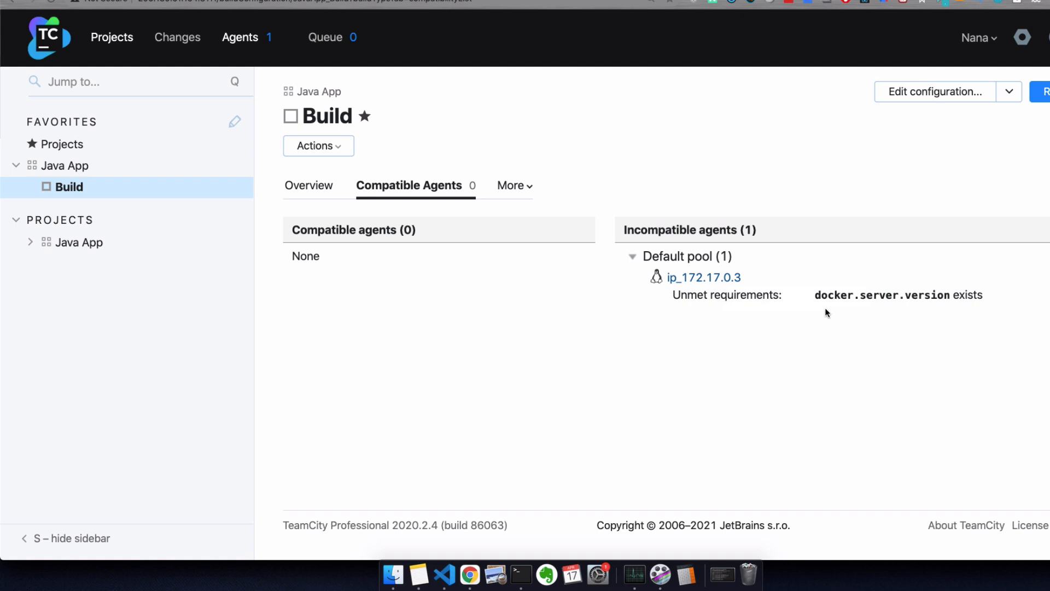
pyautogui.moveTo(815, 295); pyautogui.dragTo(950, 295)
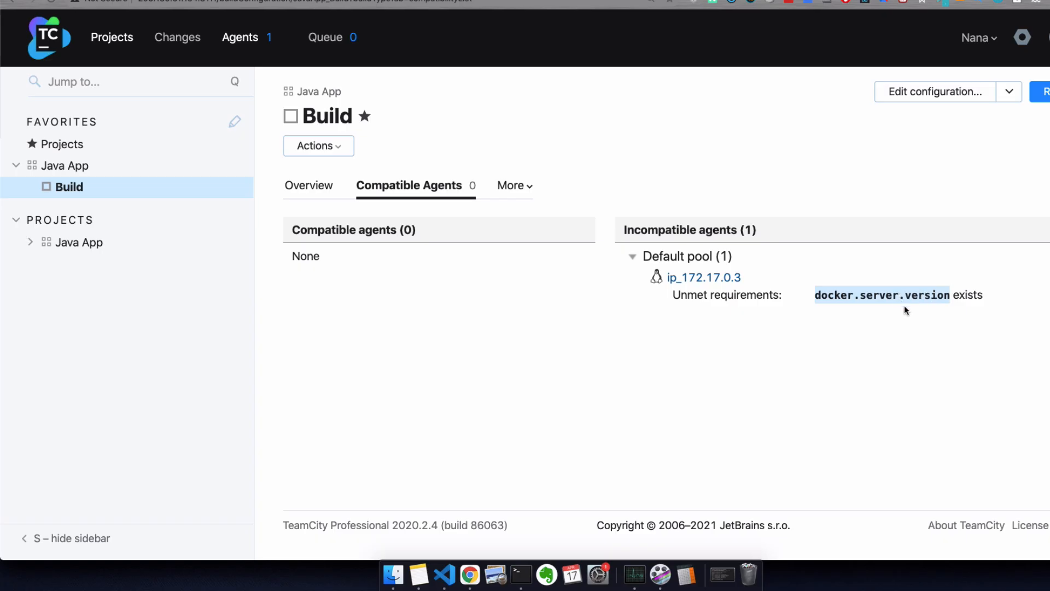
pyautogui.click(869, 329)
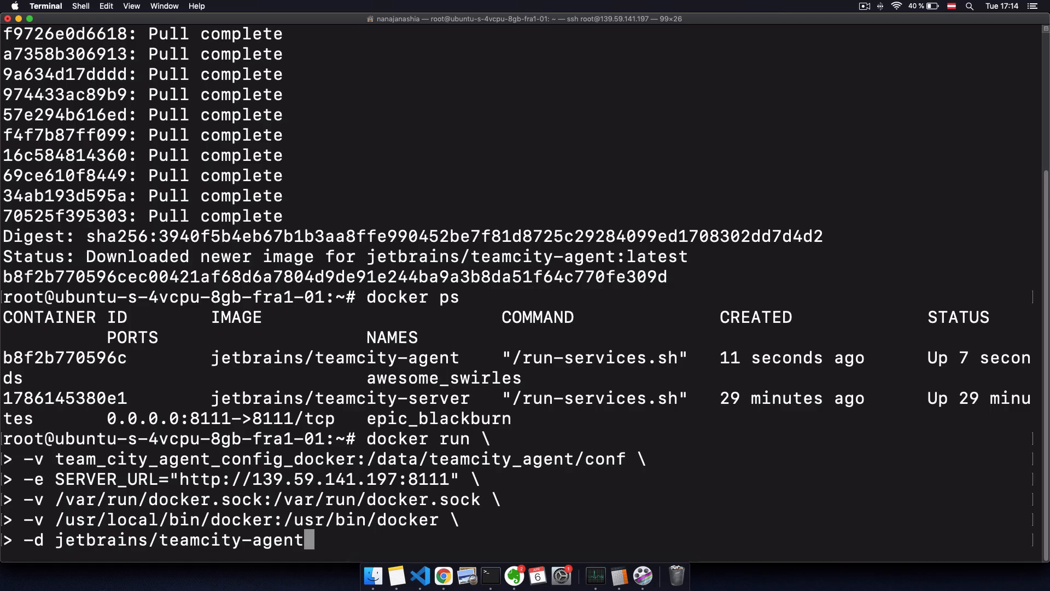
# Step: Run the second agent container with docker.sock and /usr/local/bin/docker mounted
pyautogui.press('Return')
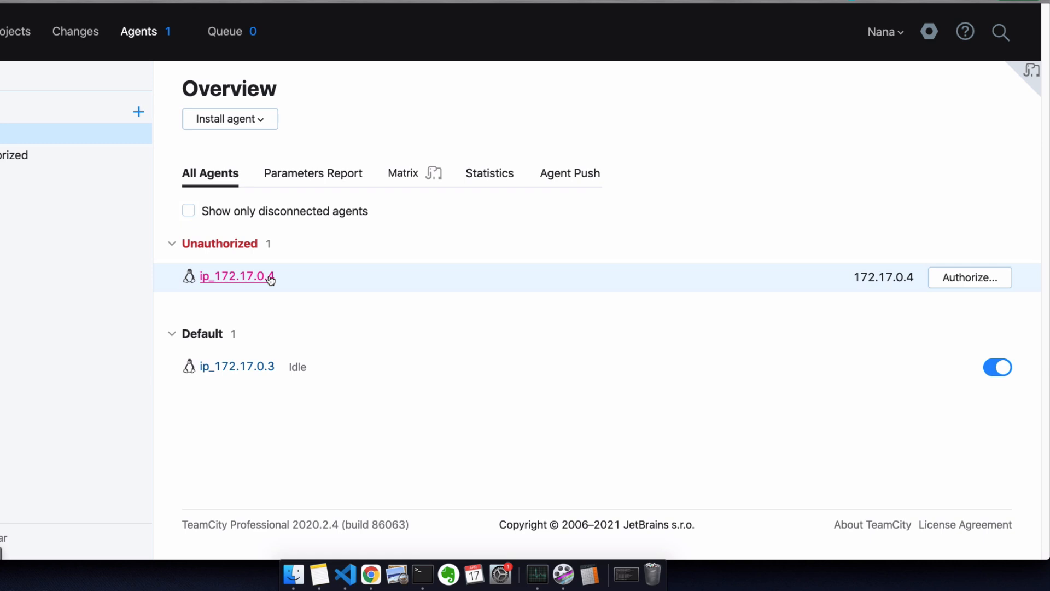
# Step: Authorize the new agent ip_172.17.0.4
pyautogui.click(968, 283)
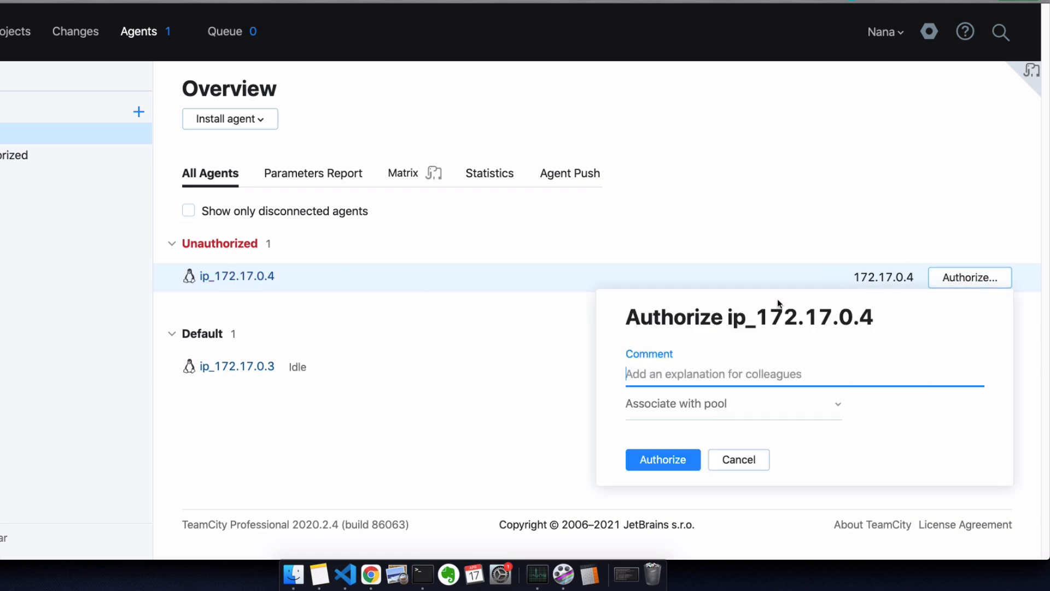
pyautogui.click(658, 464)
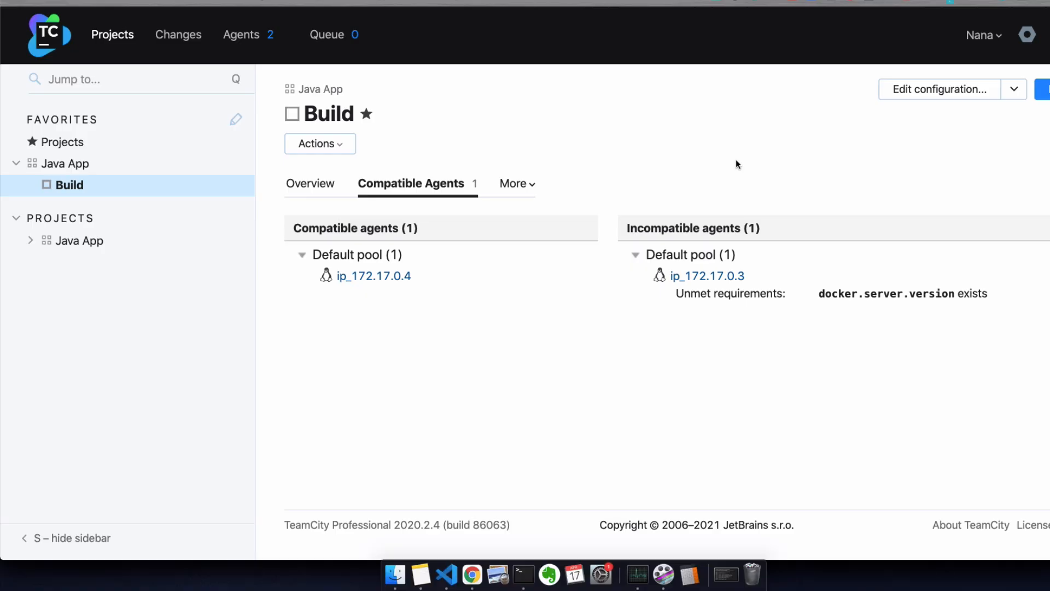
# Step: Start a custom run of the Java App Build on the fastest idle agent
pyautogui.click(68, 185)
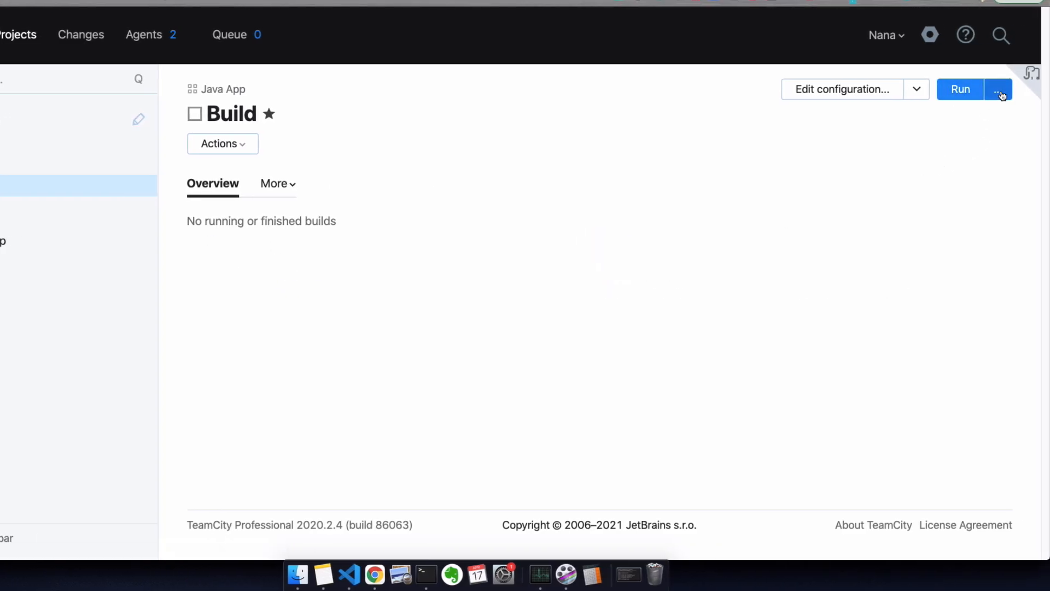
pyautogui.click(1000, 94)
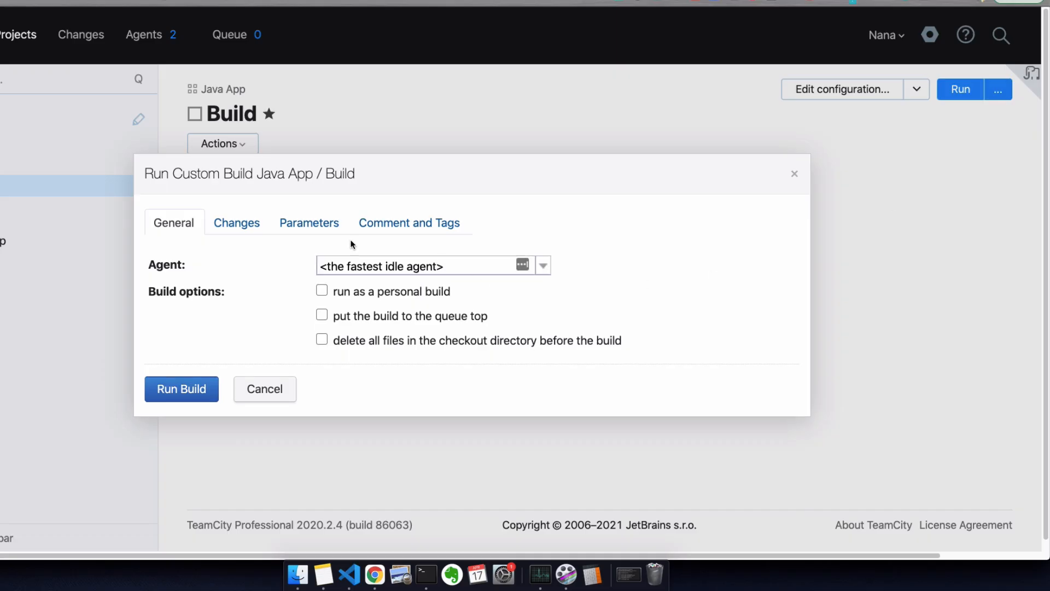
pyautogui.click(288, 230)
pyautogui.click(324, 290)
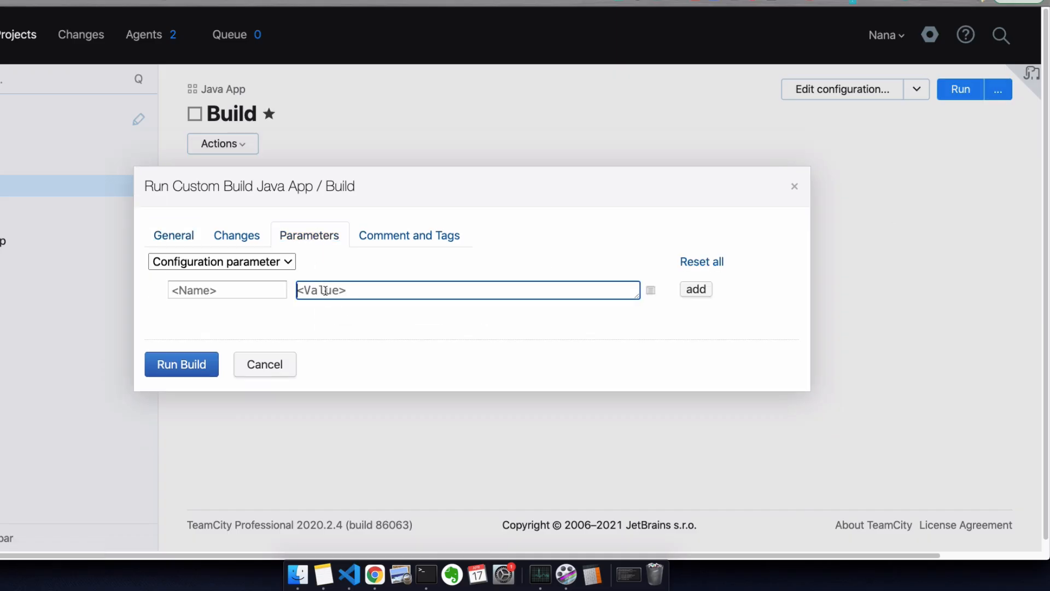
pyautogui.click(192, 238)
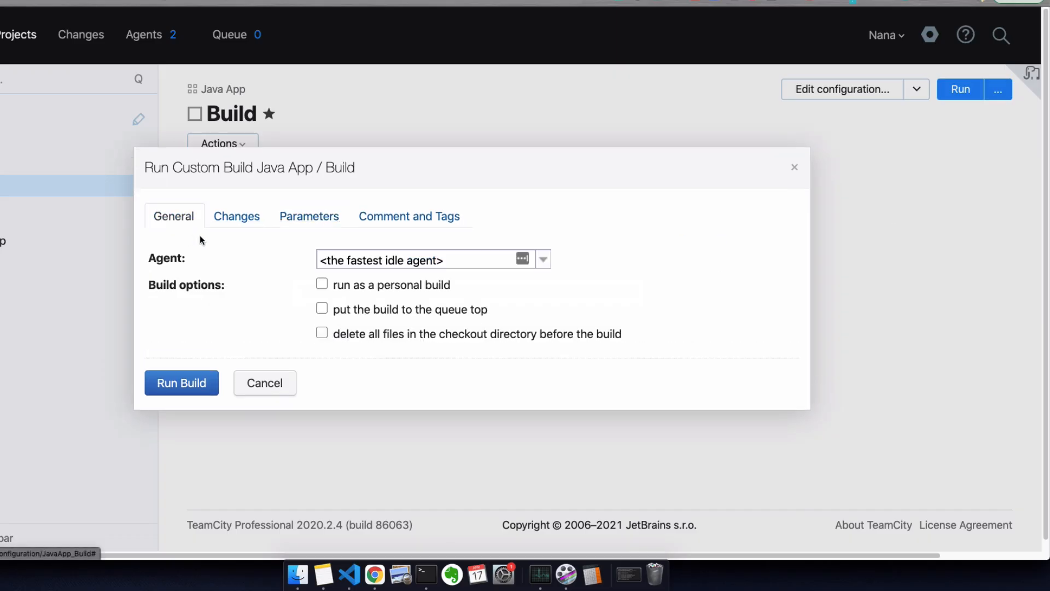
pyautogui.click(402, 260)
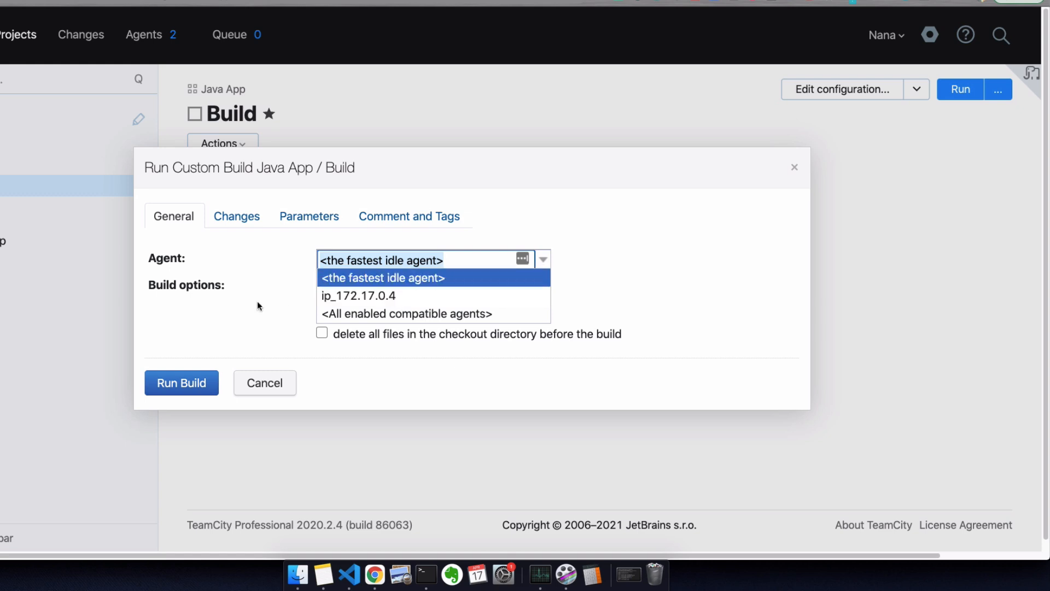
pyautogui.click(239, 307)
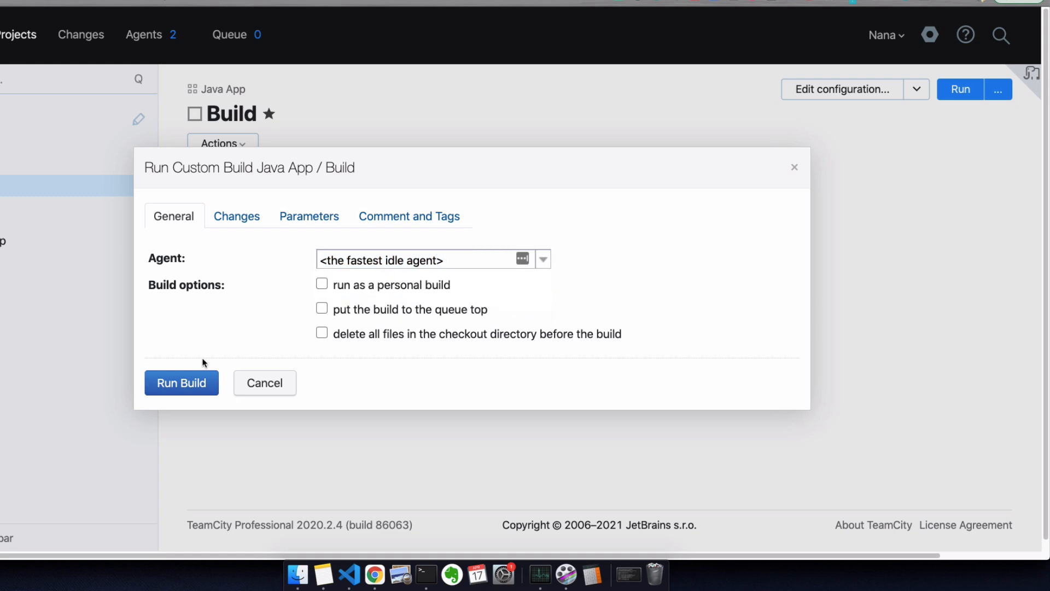
pyautogui.click(182, 383)
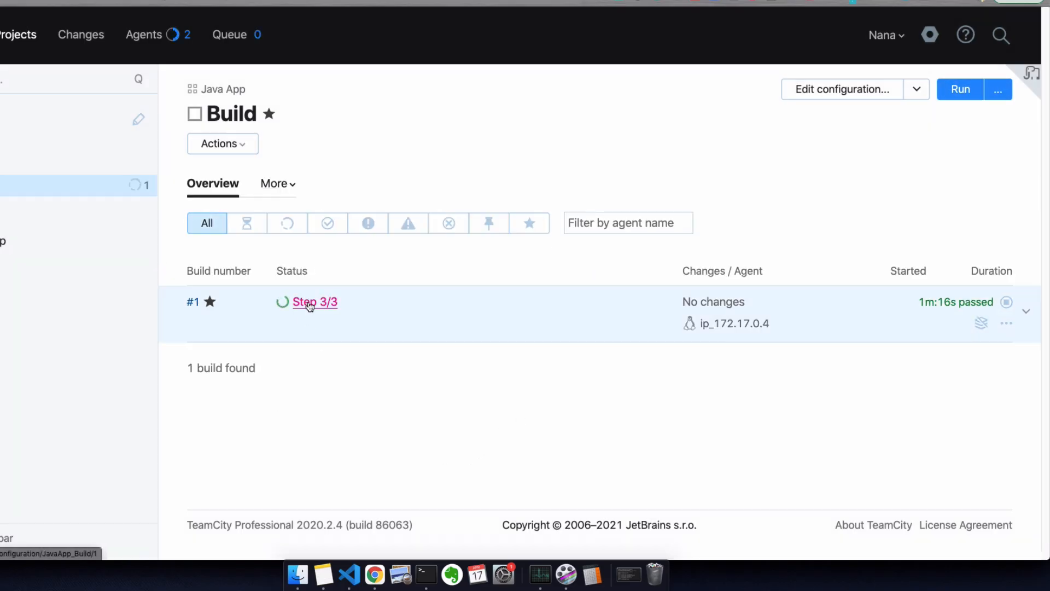
# Step: Open build #1's results, review its Build Log, then view its Docker Info
pyautogui.click(308, 303)
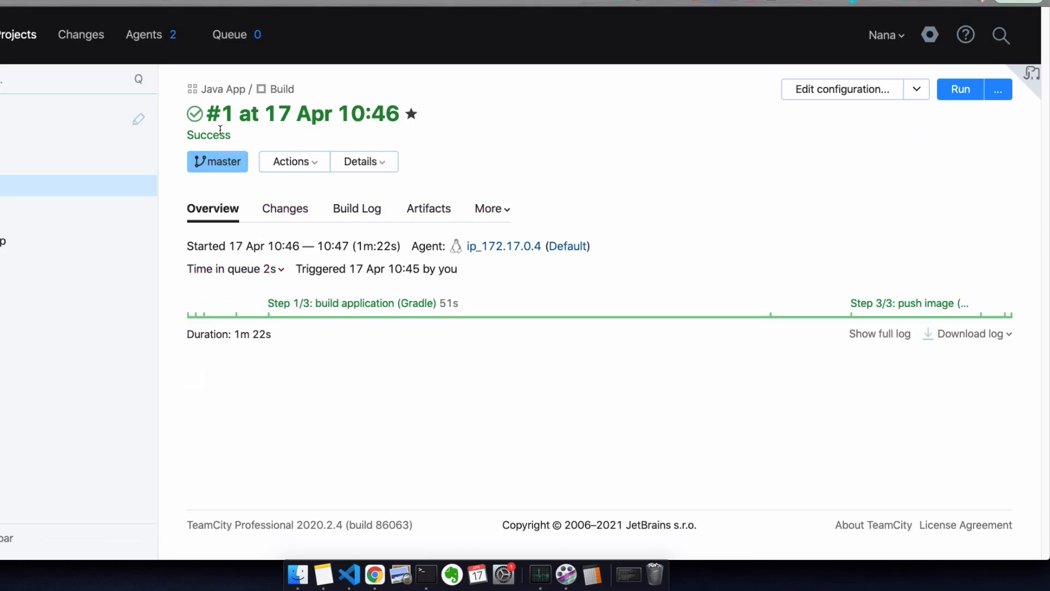
pyautogui.click(362, 208)
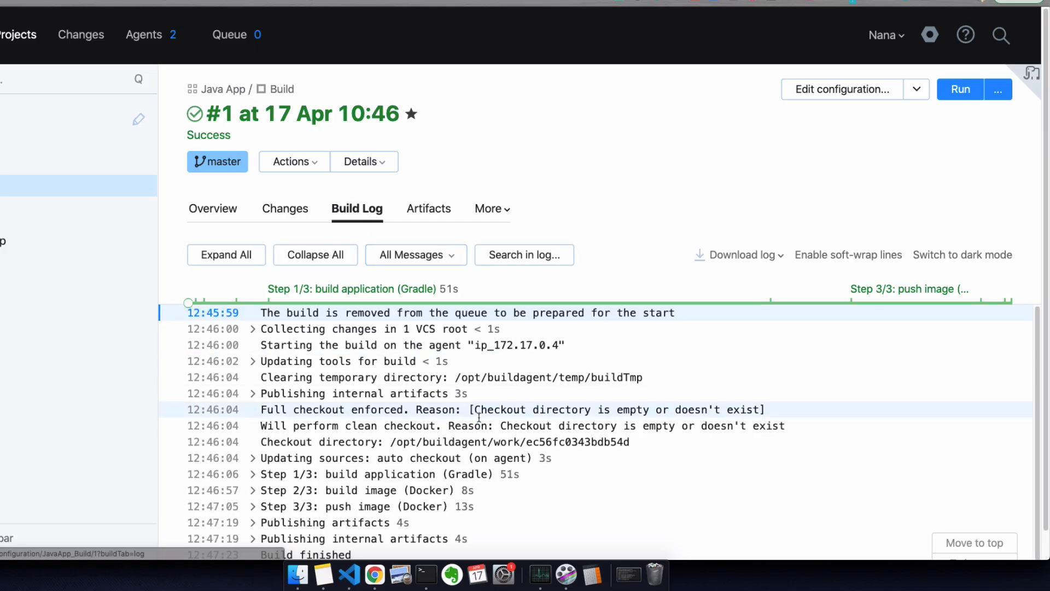
pyautogui.scroll(-1, 473, 407)
pyautogui.scroll(1, 481, 444)
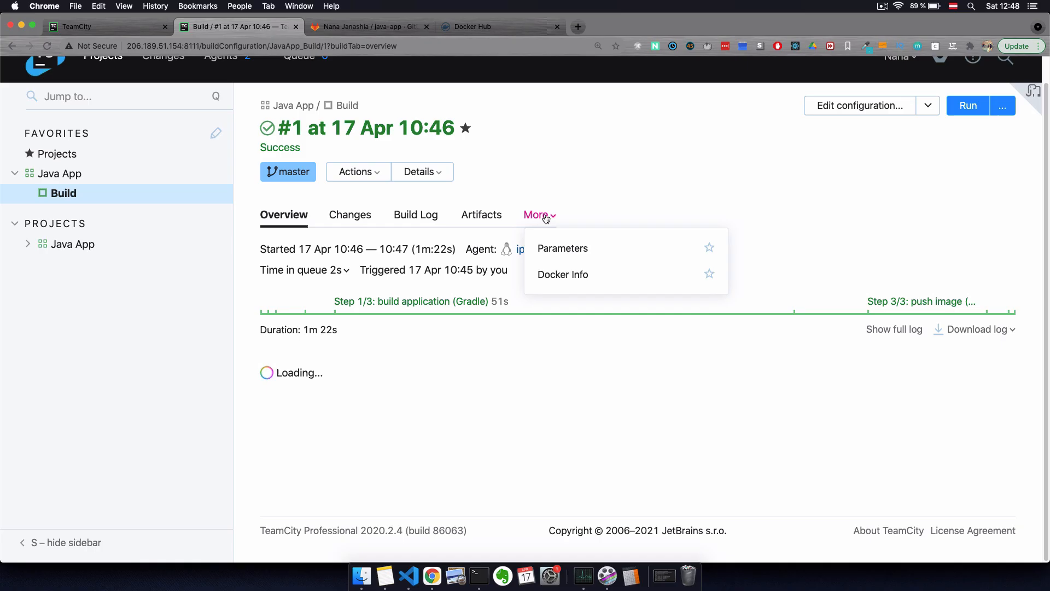
pyautogui.click(573, 274)
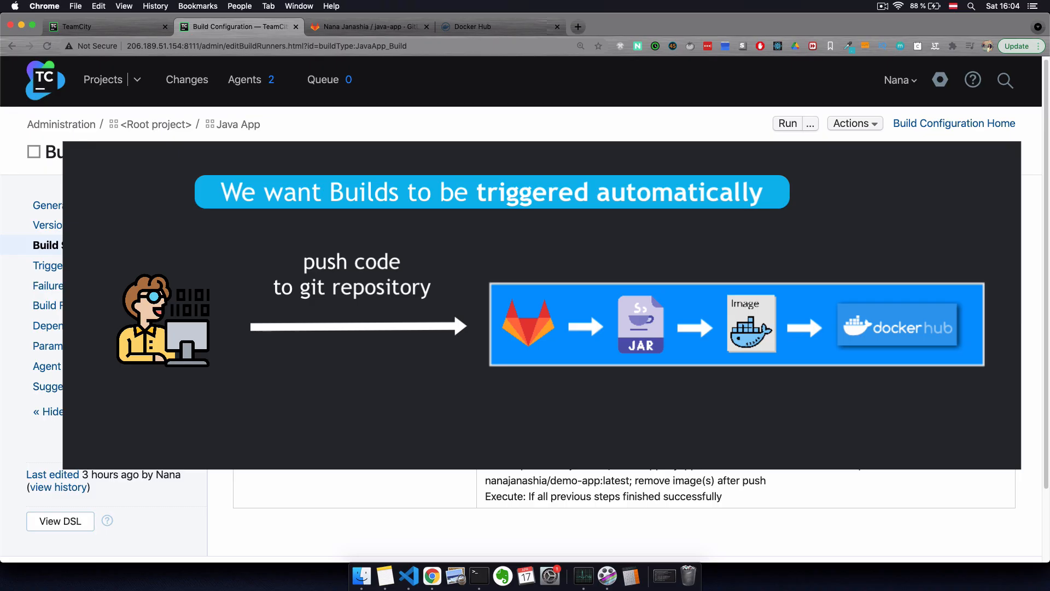
# Step: Inspect the VCS Trigger with branch filter +:* and its advanced options
pyautogui.click(53, 265)
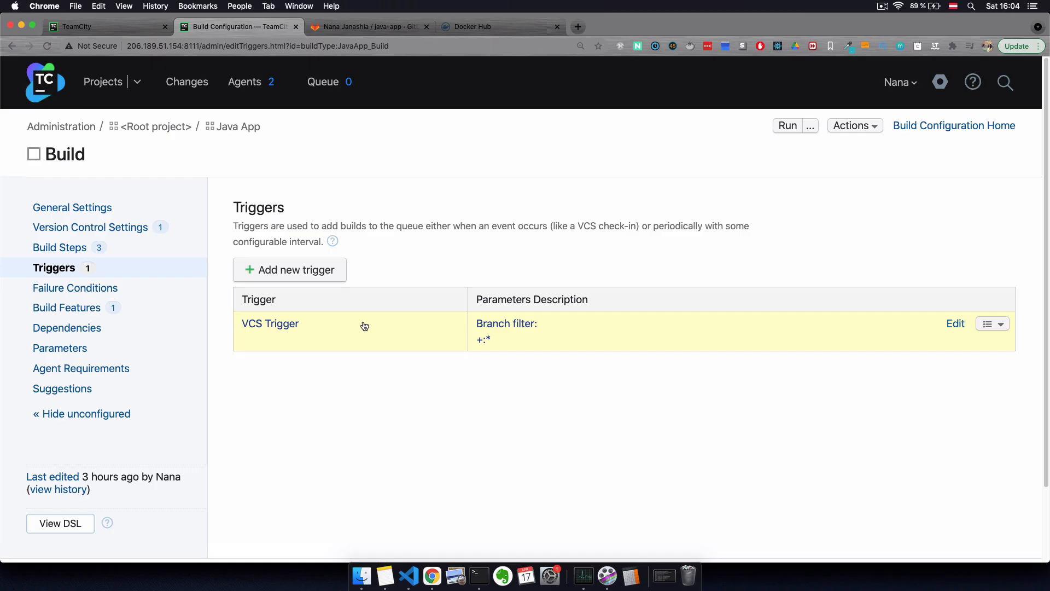
pyautogui.click(364, 326)
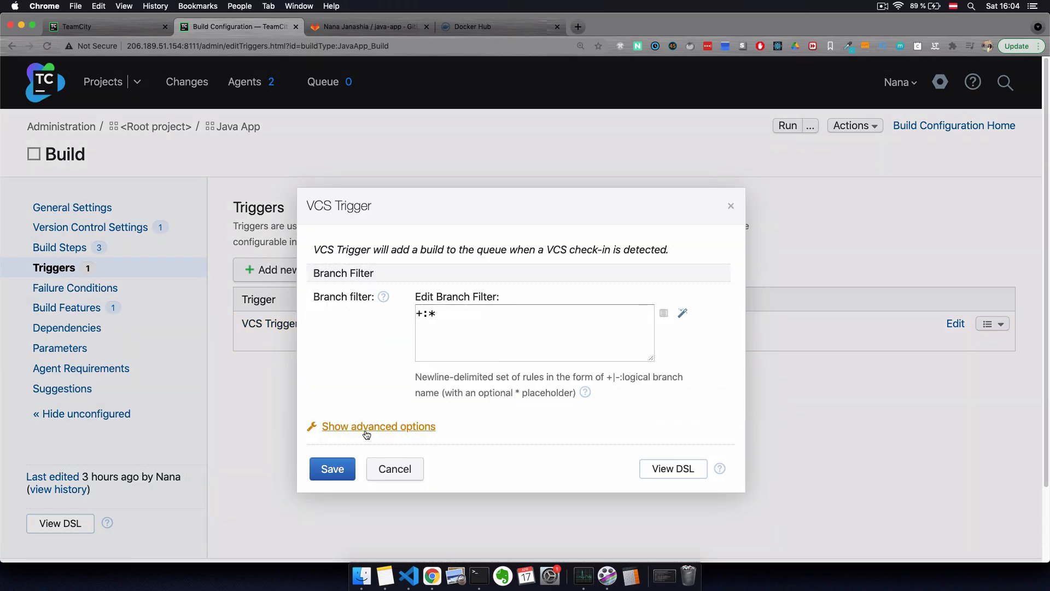
pyautogui.click(365, 431)
pyautogui.scroll(-5, 399, 394)
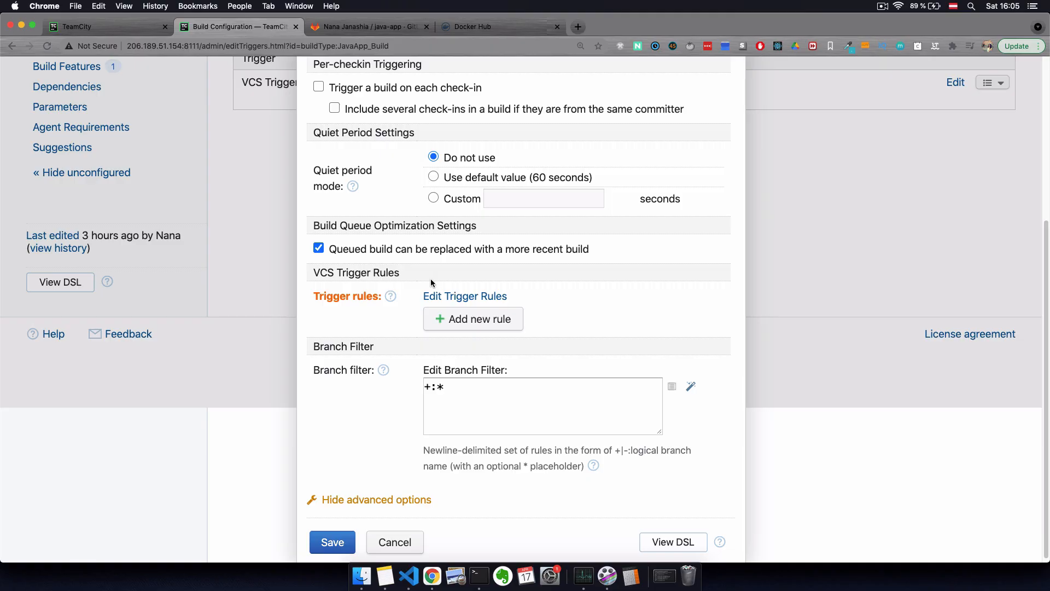
pyautogui.scroll(2, 431, 283)
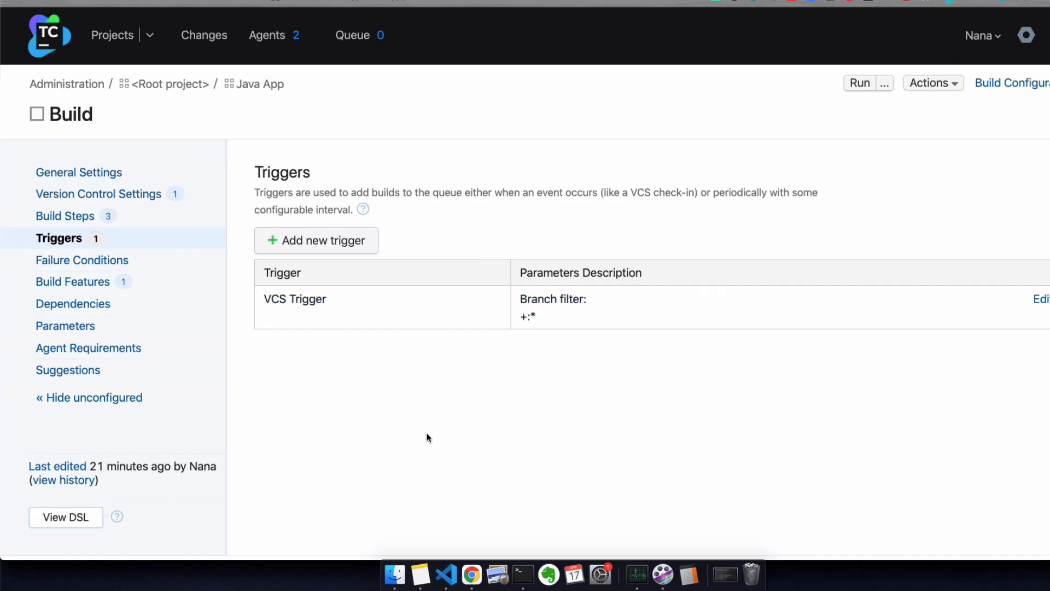
# Step: View the Java App Build as Kotlin DSL and scroll through its VCS, steps, trigger and Docker code
pyautogui.scroll(-3, 175, 392)
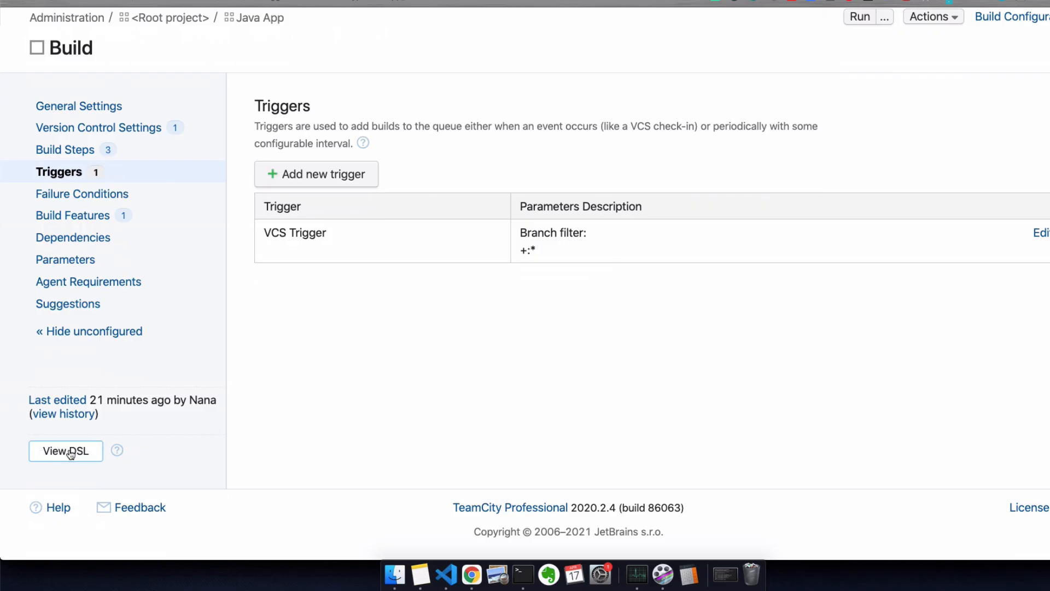
pyautogui.click(70, 452)
pyautogui.scroll(10, 501, 418)
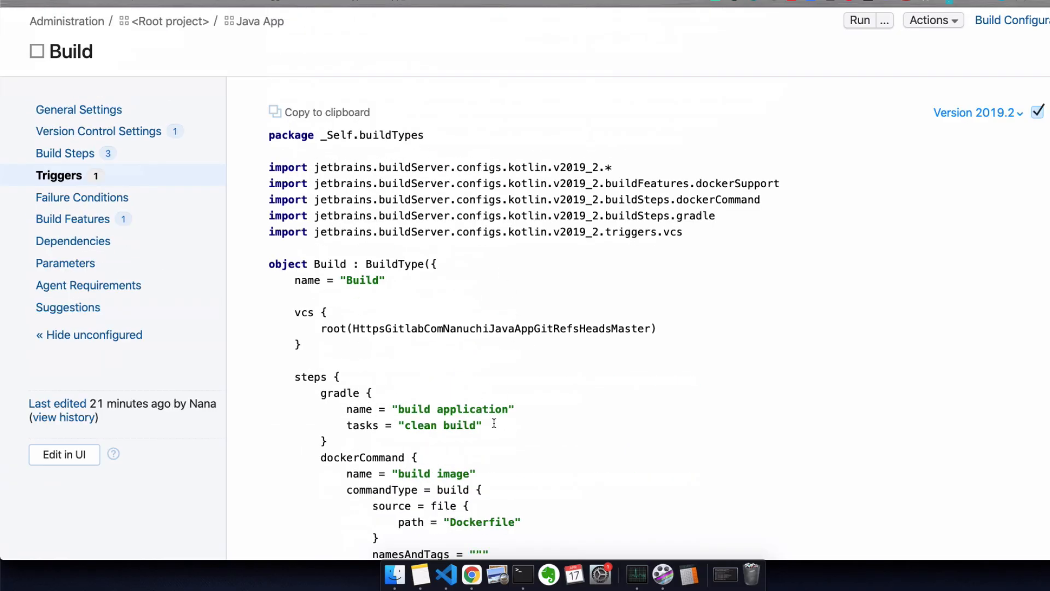
pyautogui.scroll(-5, 629, 430)
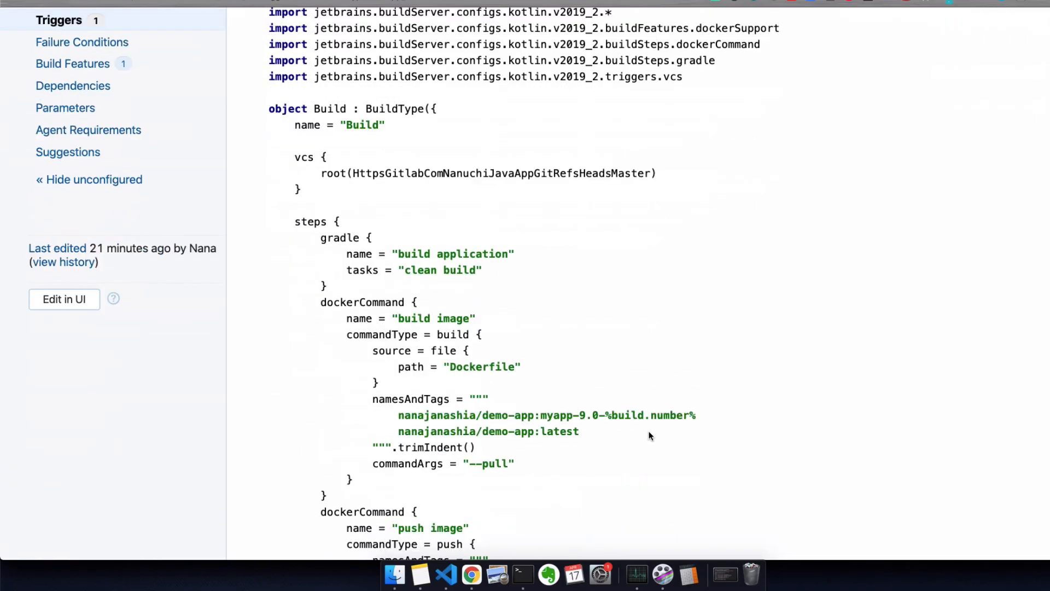
pyautogui.scroll(-4, 647, 435)
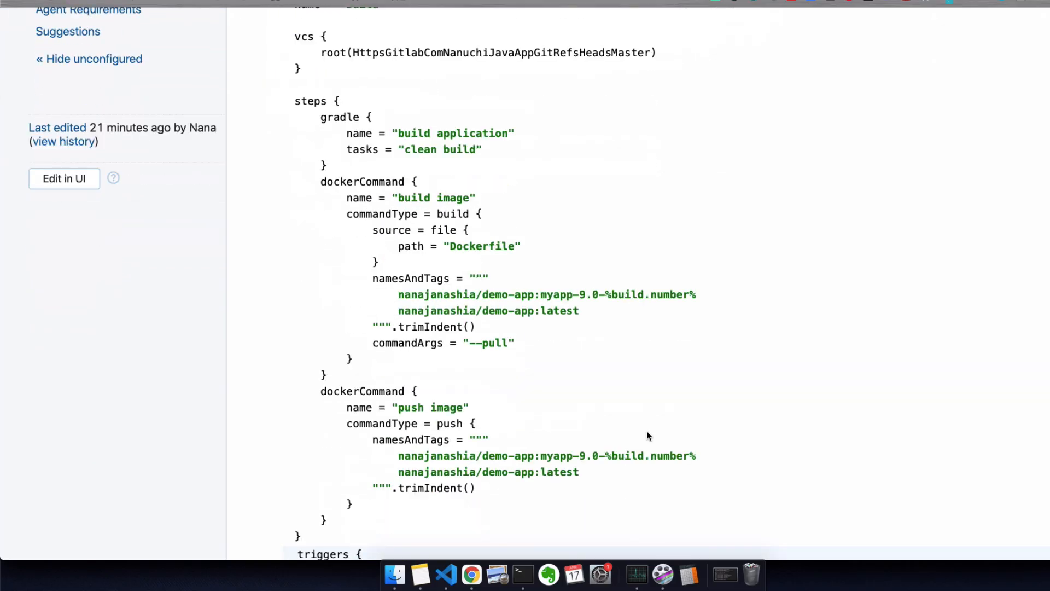
pyautogui.scroll(-5, 646, 434)
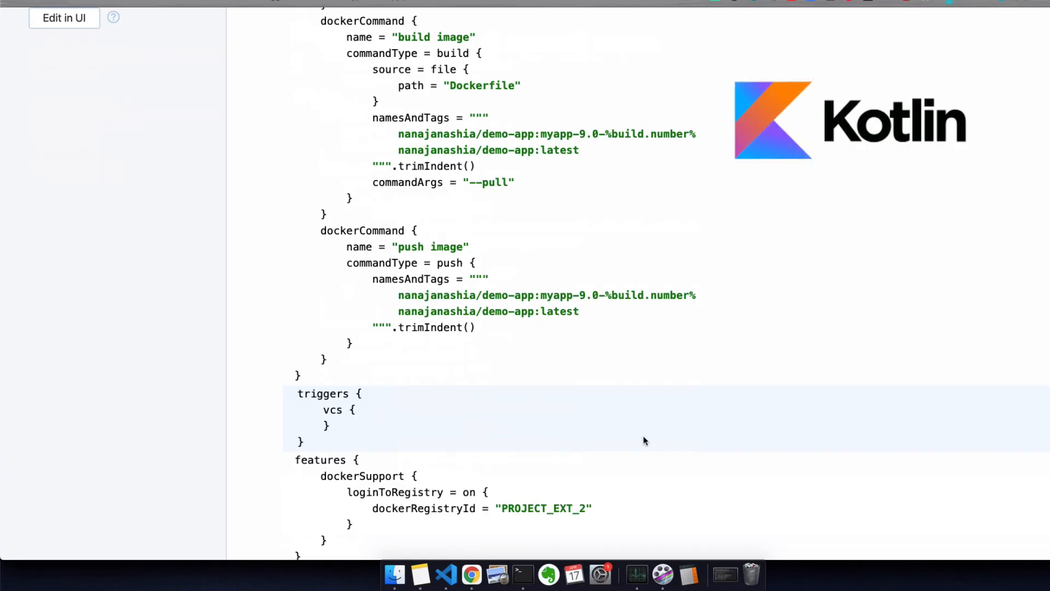
pyautogui.scroll(1, 645, 440)
pyautogui.scroll(3, 644, 440)
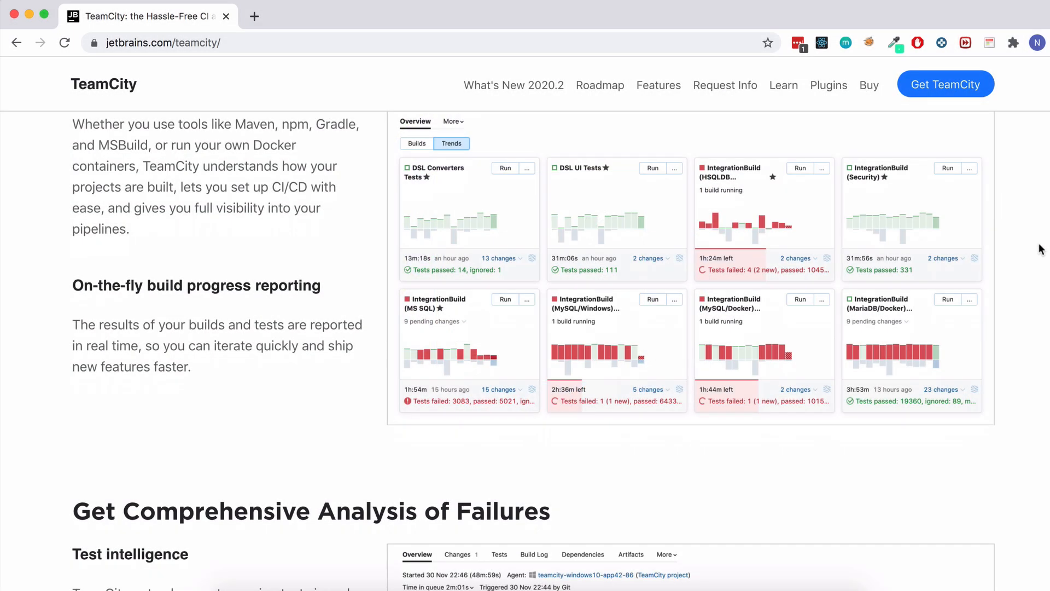
# Step: Scroll the jetbrains.com TeamCity page down to the failure analysis section
pyautogui.scroll(-5, 1041, 247)
pyautogui.scroll(-5, 1041, 247)
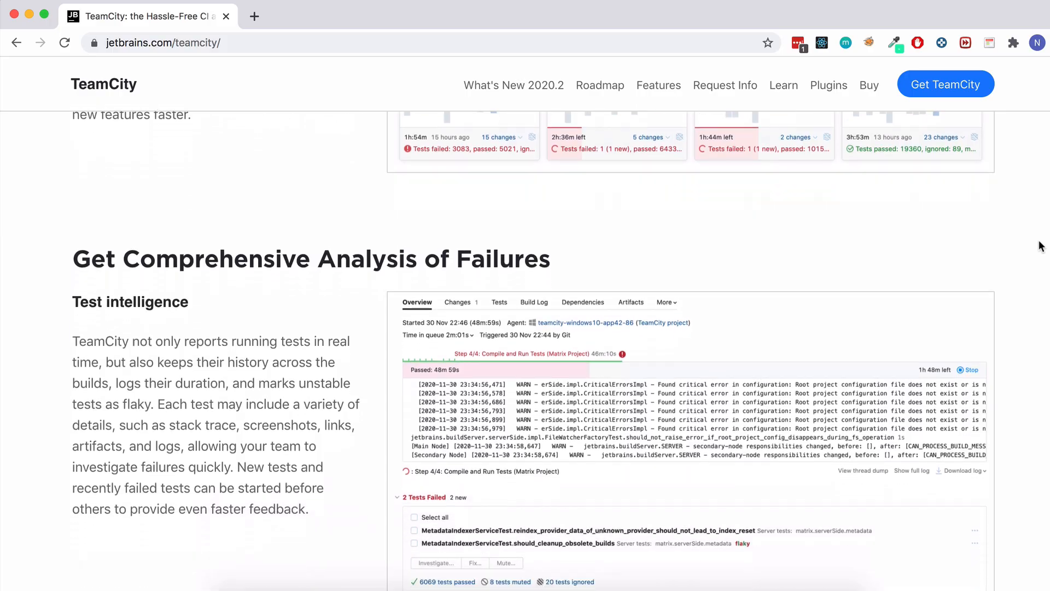